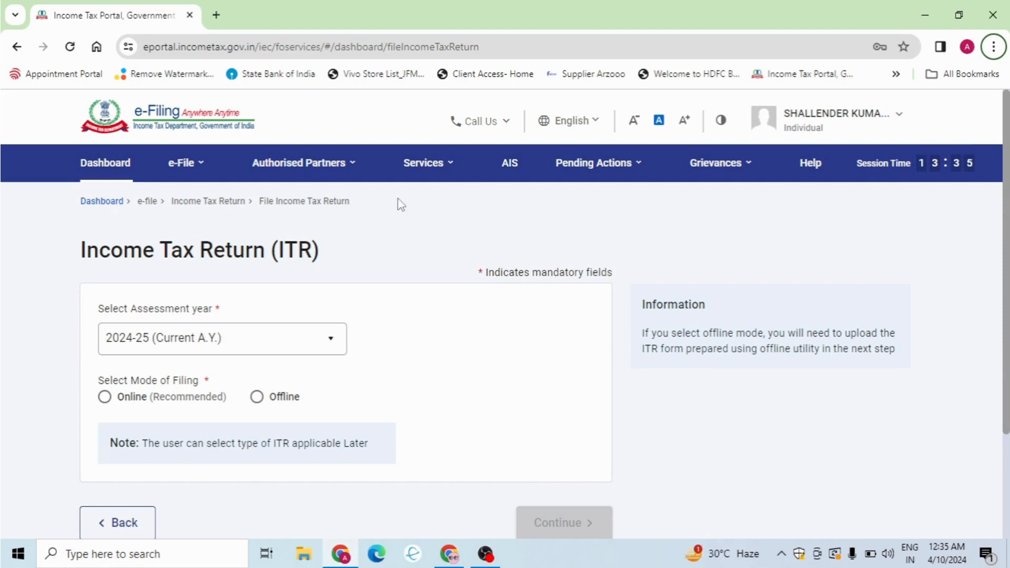
Step: Open Form 26AS from the income tax return options and confirm the redirect to the TDS-CPC website
mouse_move(192, 161)
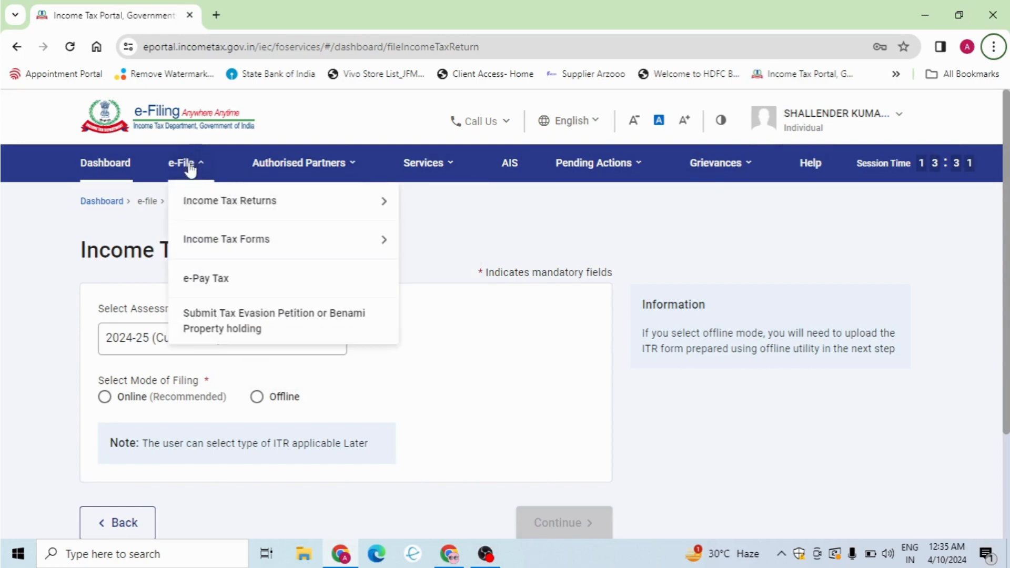
mouse_move(231, 211)
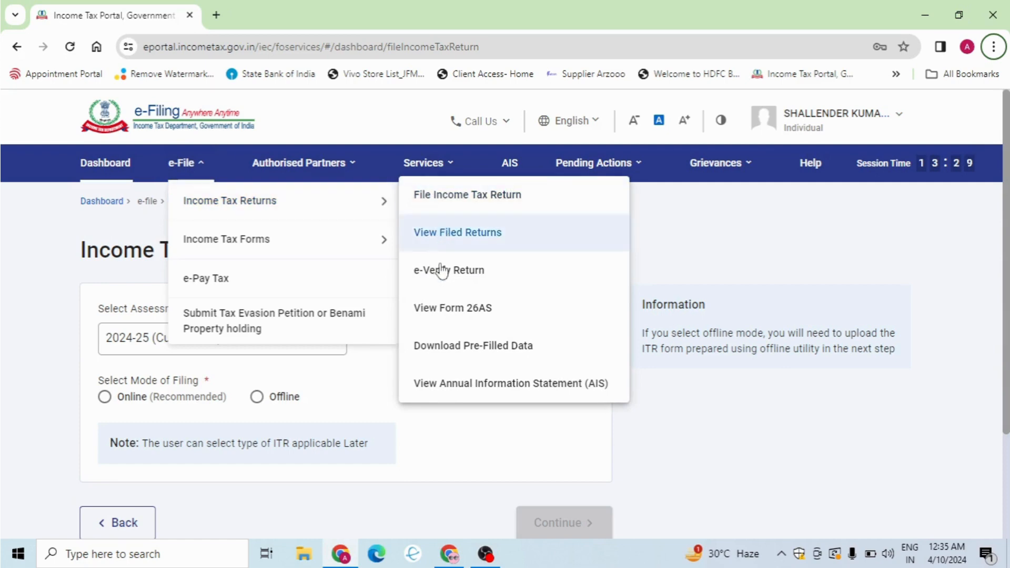
click(440, 309)
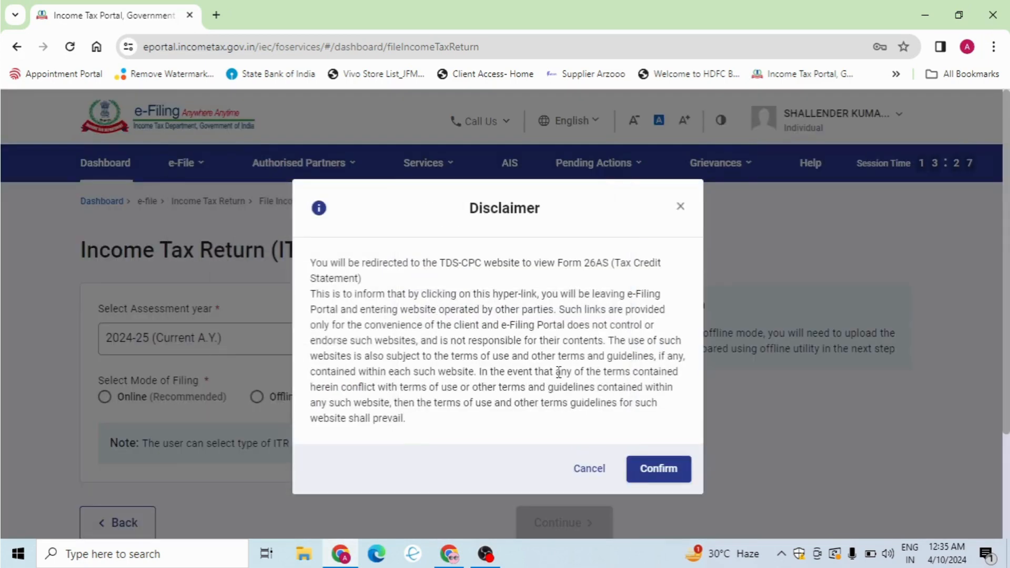
click(663, 476)
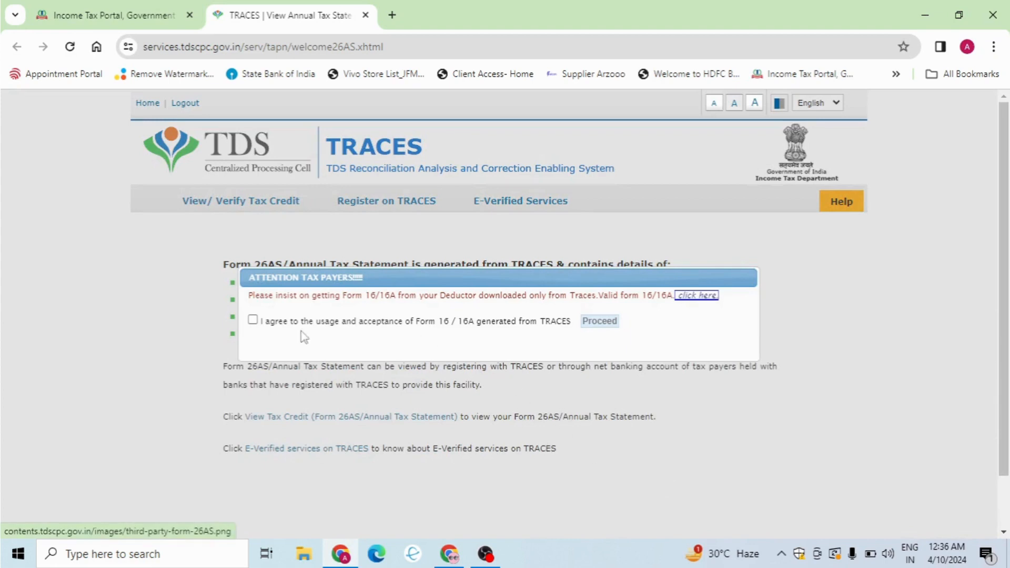
Step: Agree to the usage and acceptance of Form 16/16A and open the View Tax Credit (Form 26AS/Annual Tax Statement) page
click(252, 320)
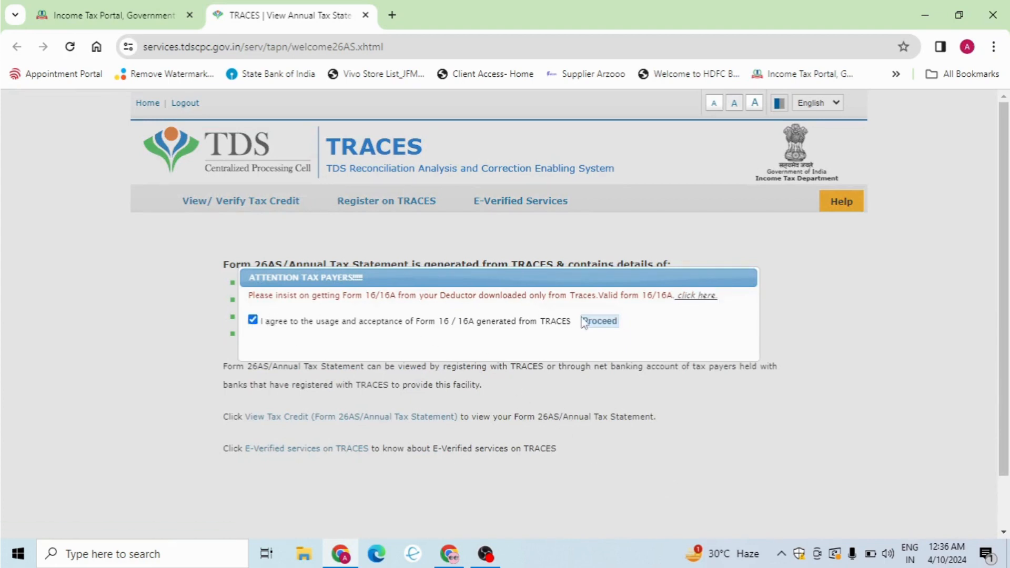
click(600, 322)
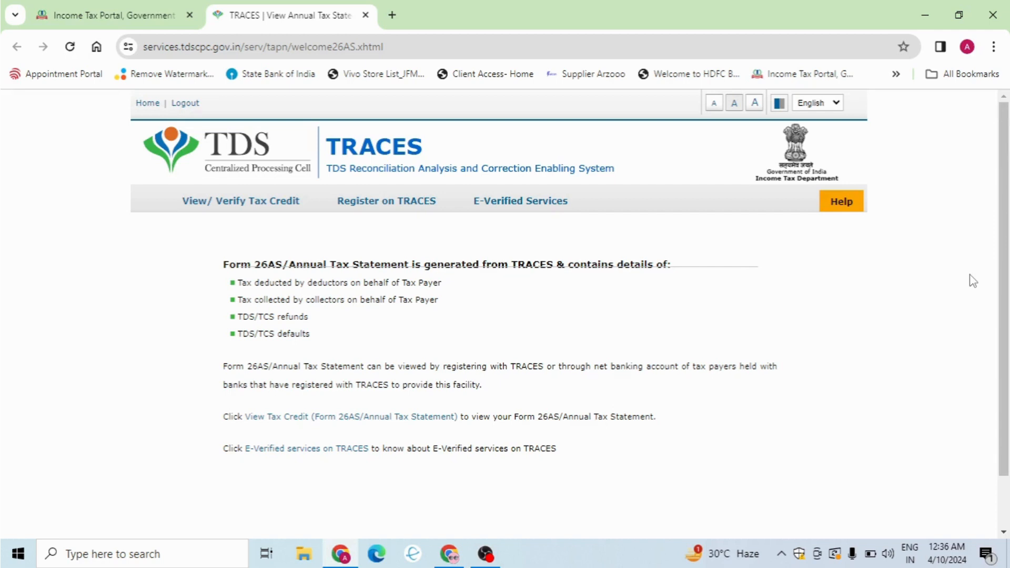
click(332, 420)
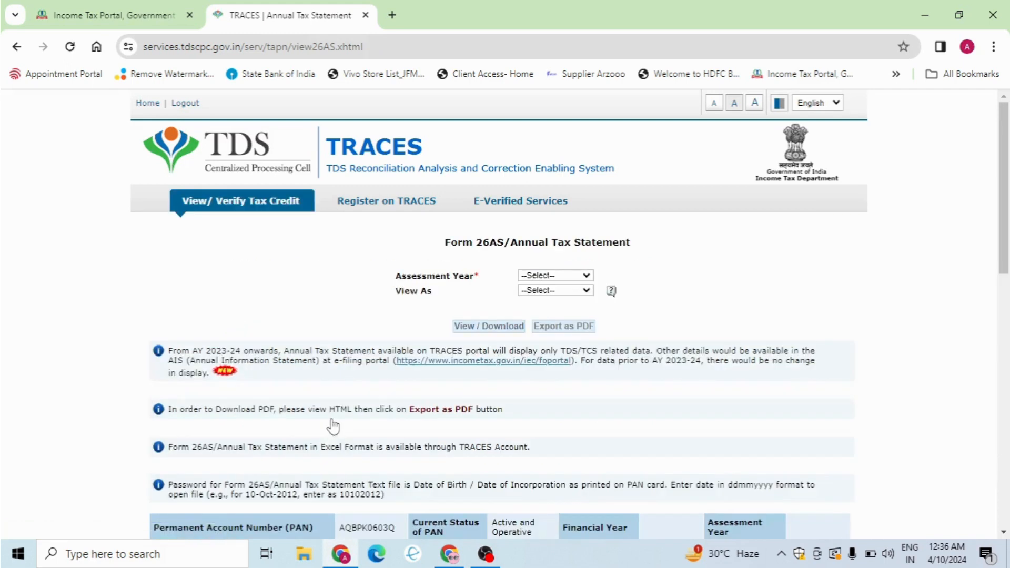
Step: View Form 26AS for assessment year 2024-25 as HTML and review the Part I tax deducted at source details
click(586, 276)
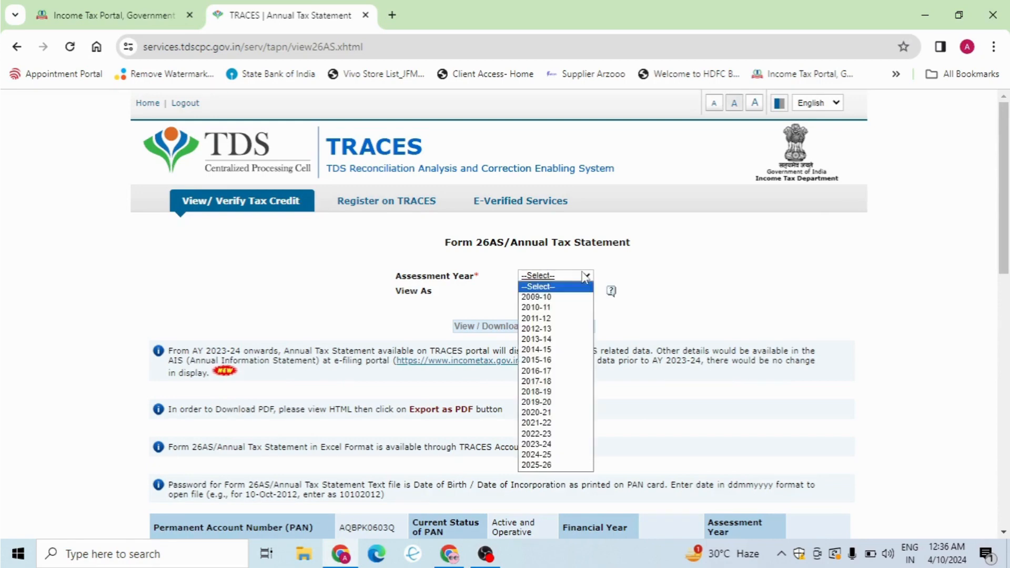
click(561, 455)
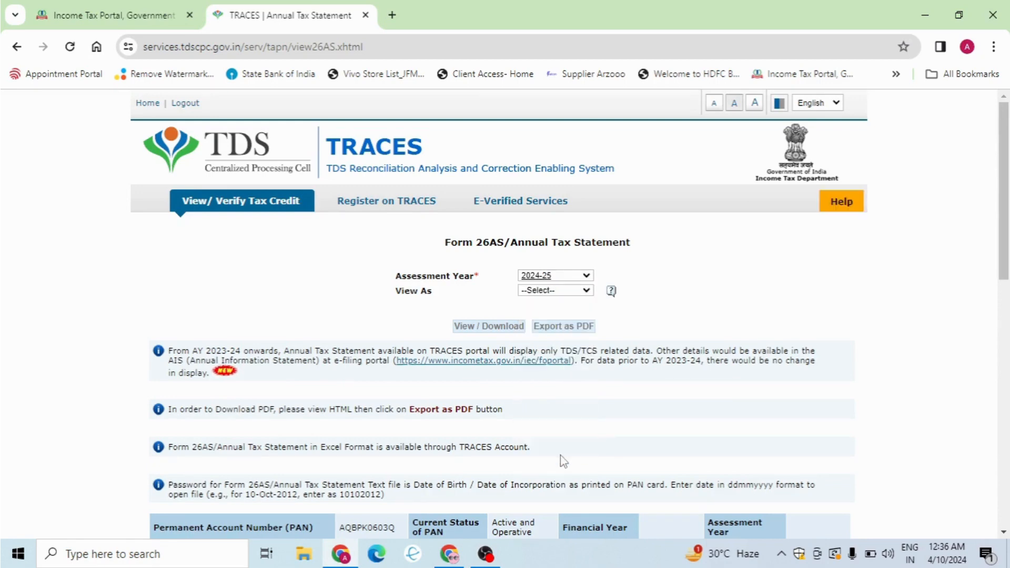
click(572, 290)
click(550, 309)
click(497, 326)
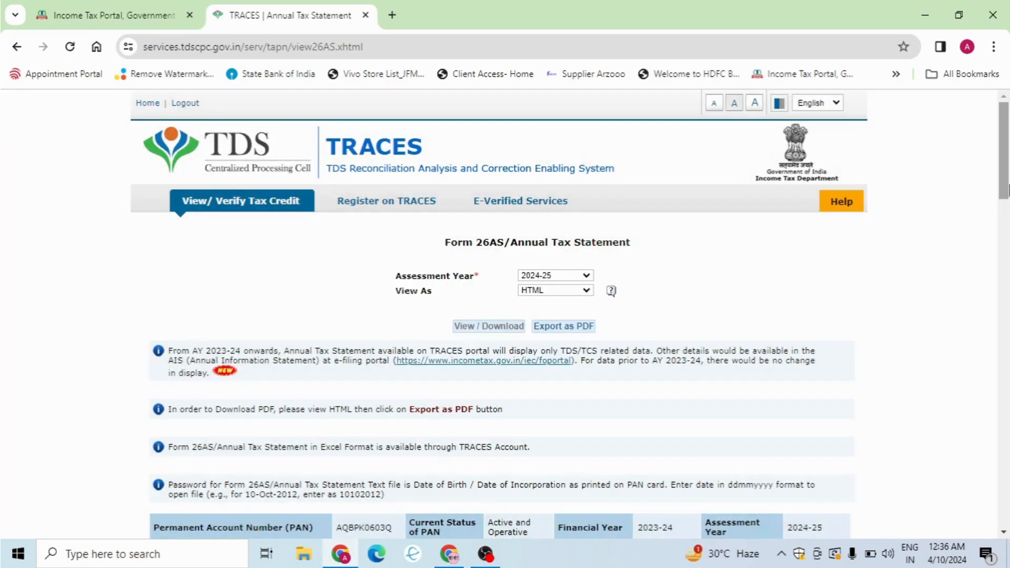
drag(1005, 190, 1000, 308)
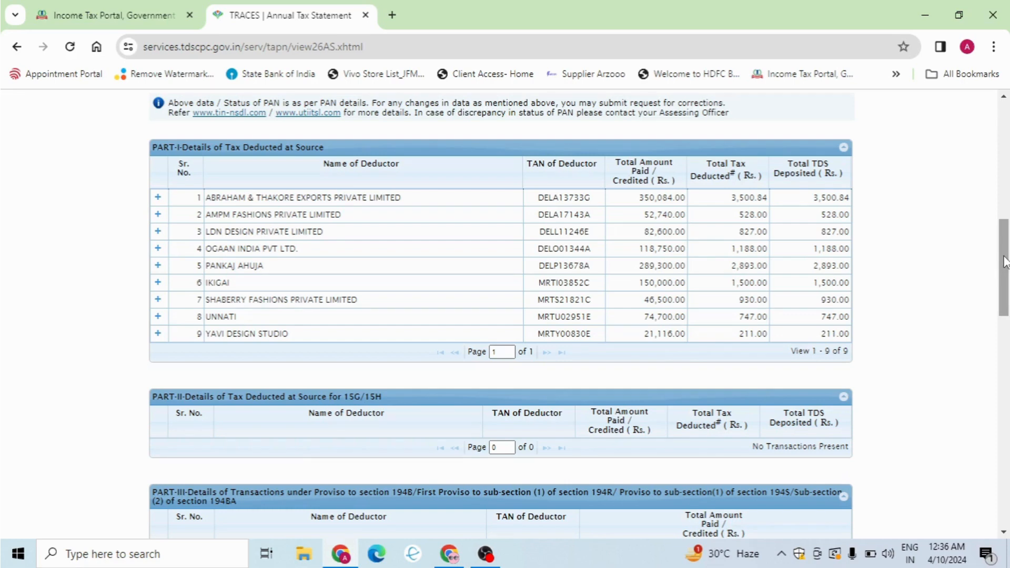
drag(1005, 262, 1007, 150)
Step: Return to the e-Filing portal, proceed to the Compliance Portal for the AIS, and open its AIS page beyond the instructions
click(160, 10)
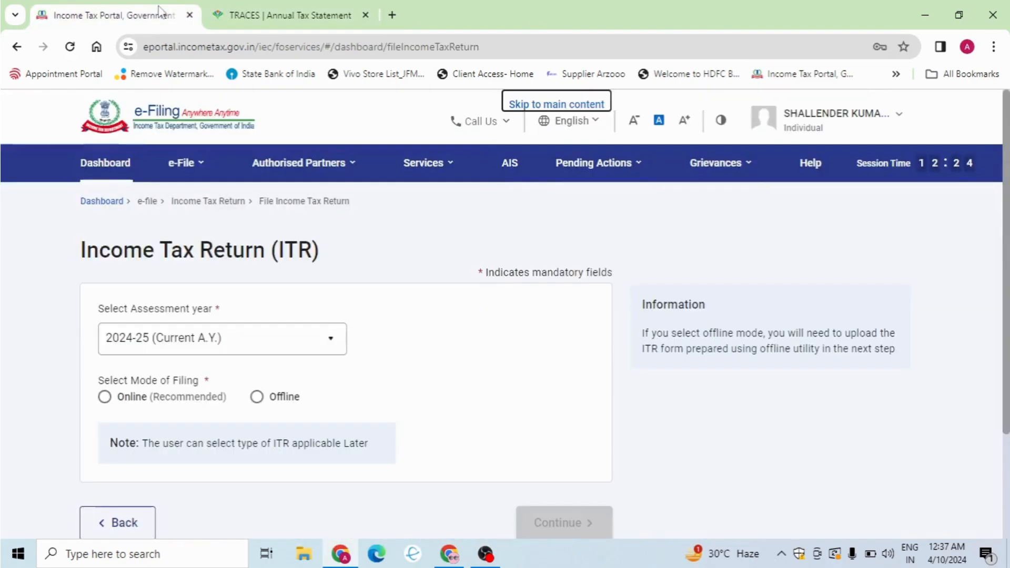
click(513, 166)
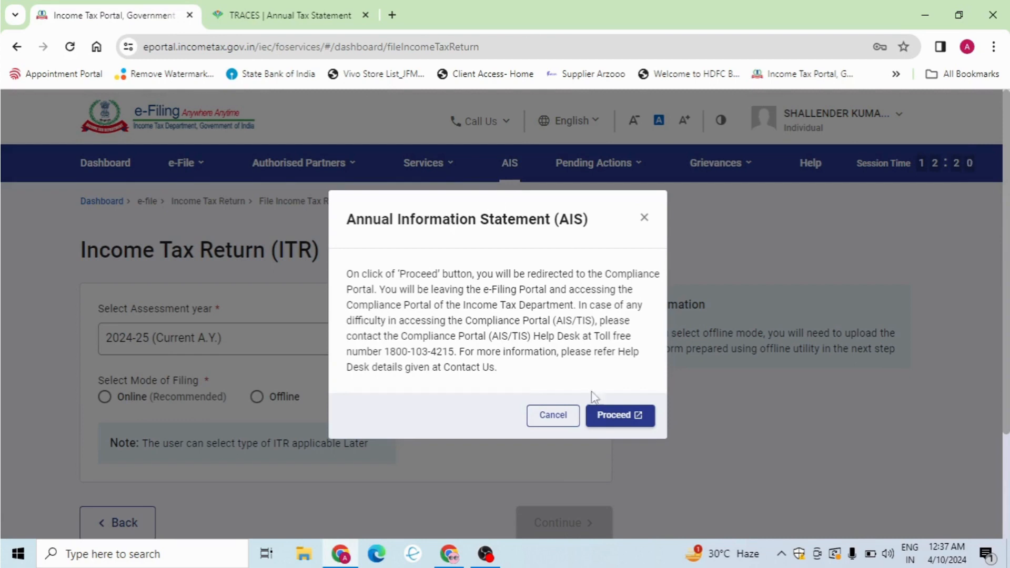
click(613, 425)
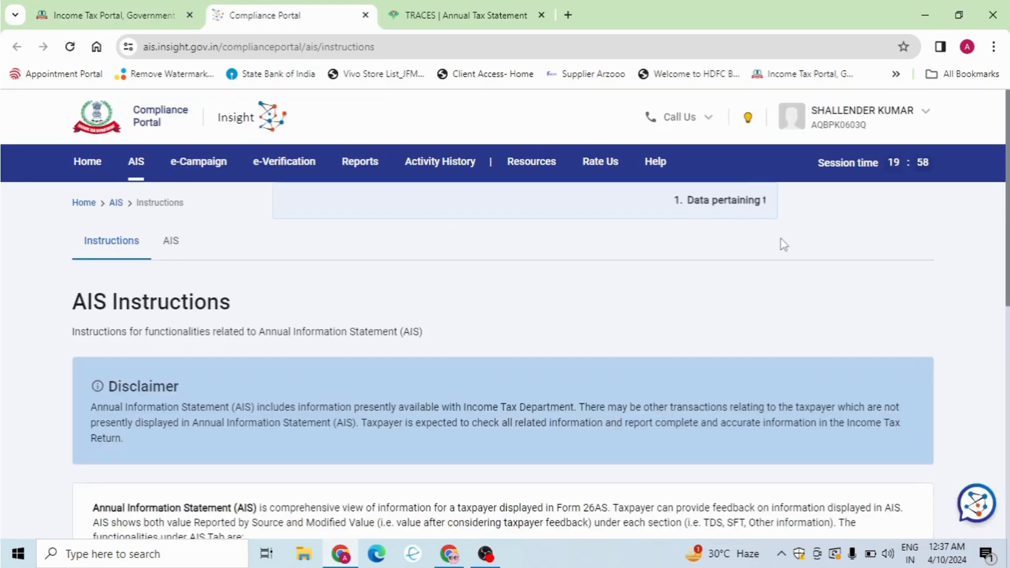
scroll(989, 236, down, 2)
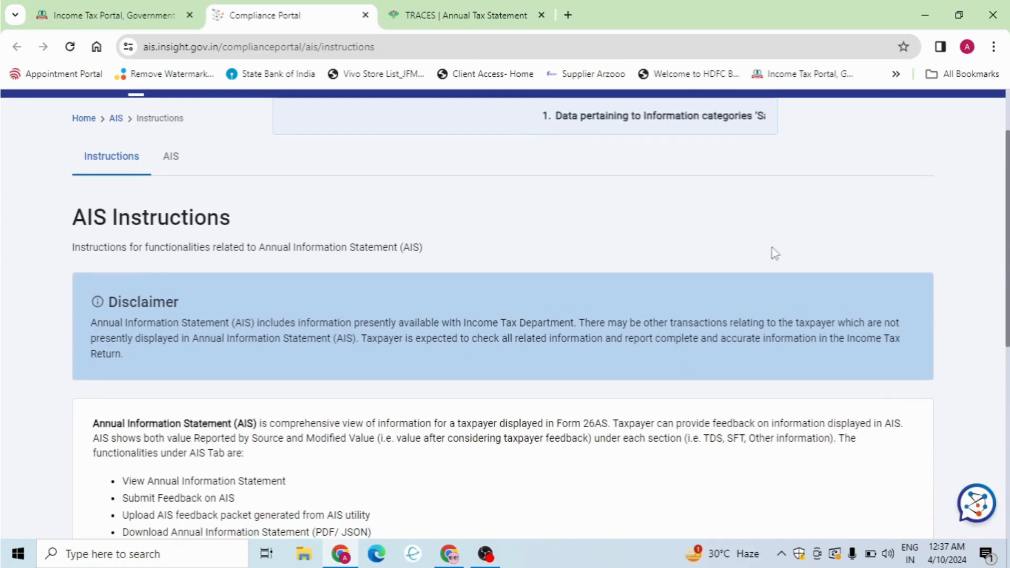
click(175, 159)
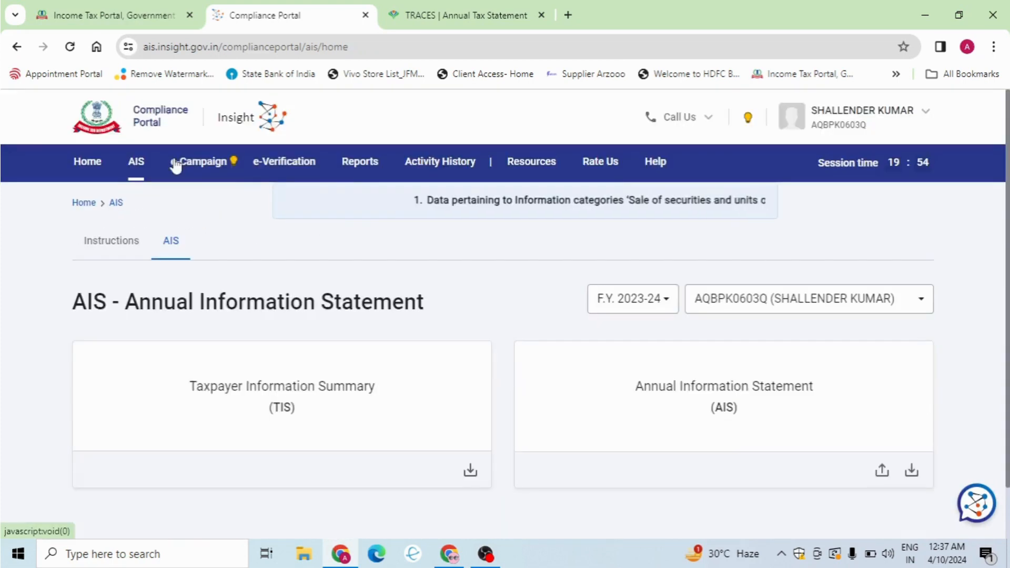
Step: Open the Taxpayer Information Summary for F.Y. 2023-24 and review its information categories and amounts
scroll(793, 273, down, 1)
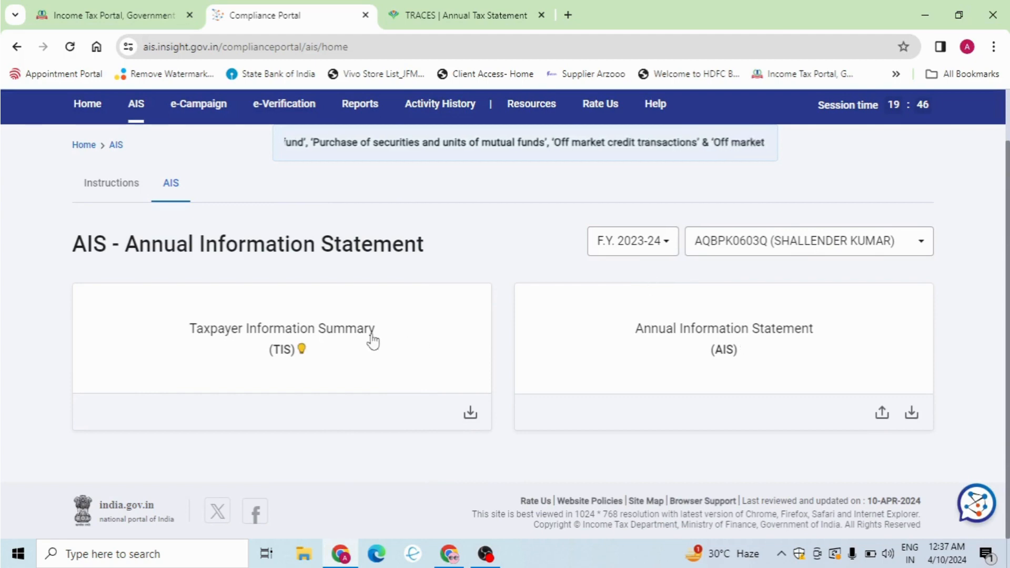
click(244, 340)
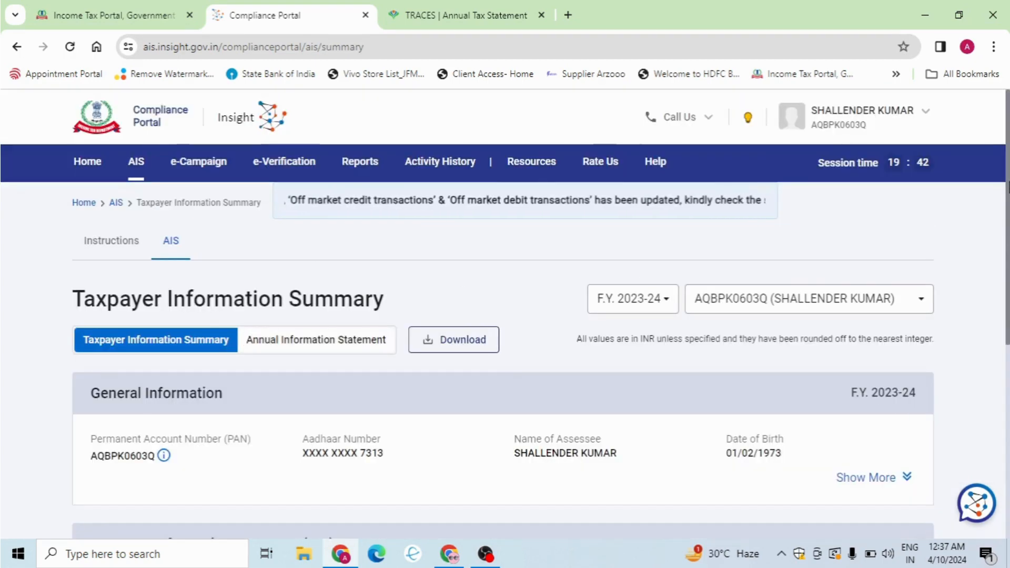
scroll(1007, 289, down, 3)
scroll(1007, 289, down, 4)
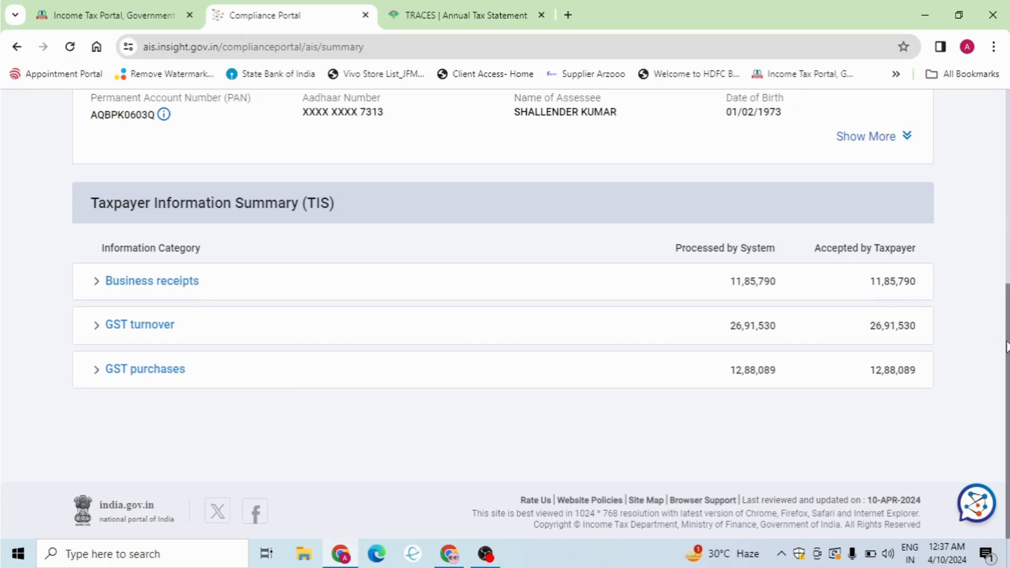
drag(1006, 348, 993, 254)
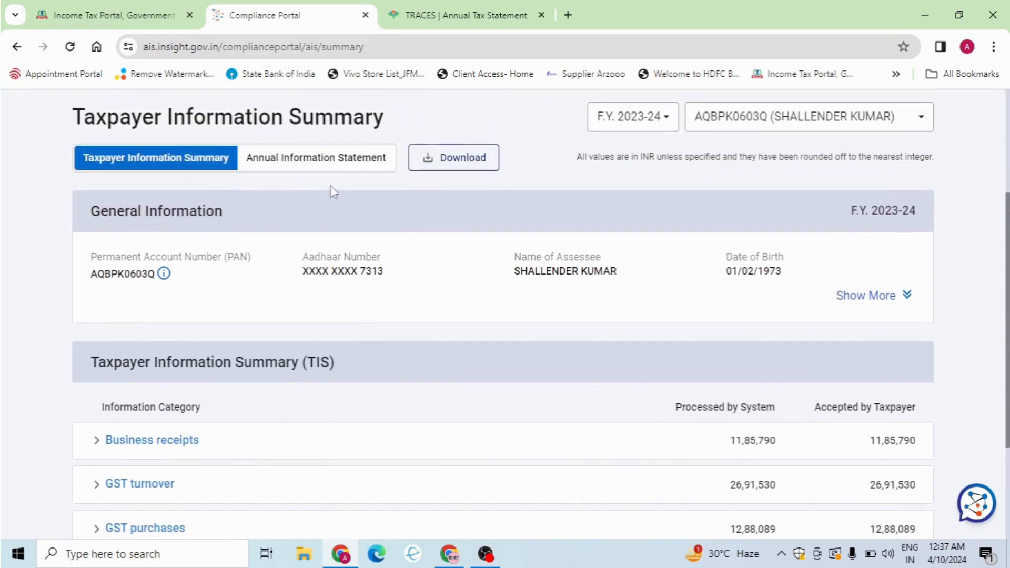
Step: Examine Part B of the Annual Information Statement: TDS/TCS, SFT, payment of taxes, demand and refund, and other information
click(340, 159)
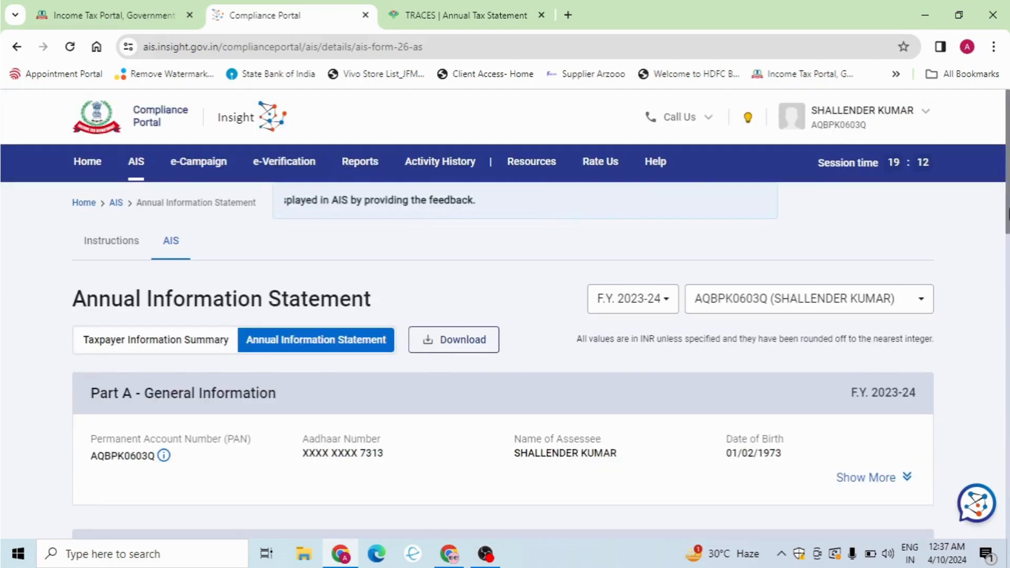
drag(1008, 215, 1009, 339)
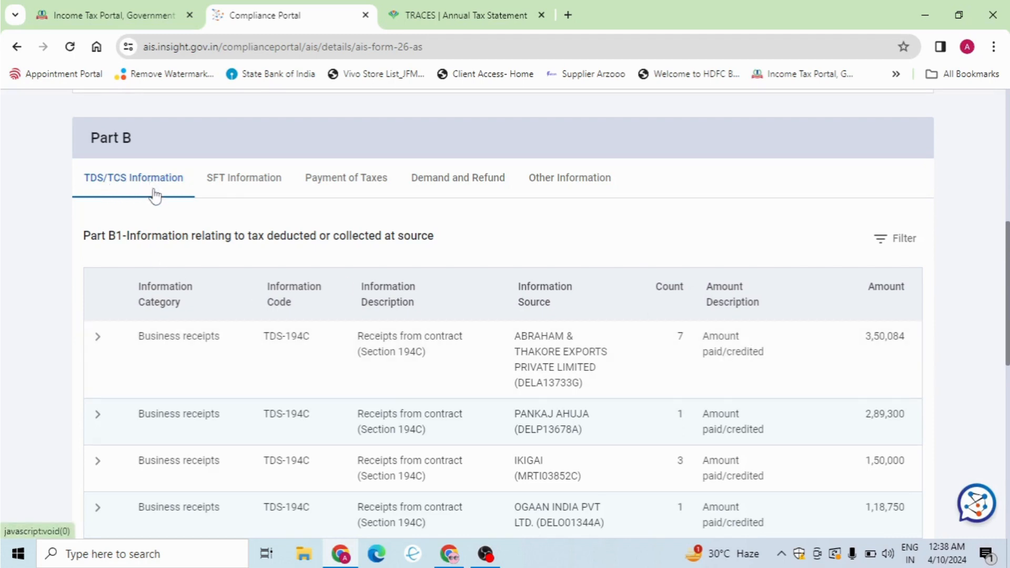
click(231, 185)
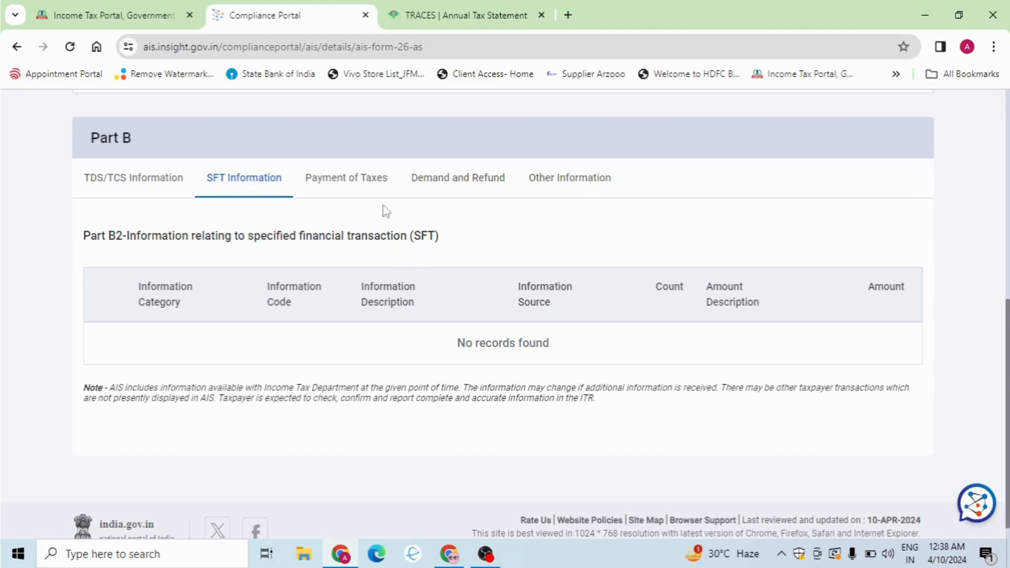
click(370, 188)
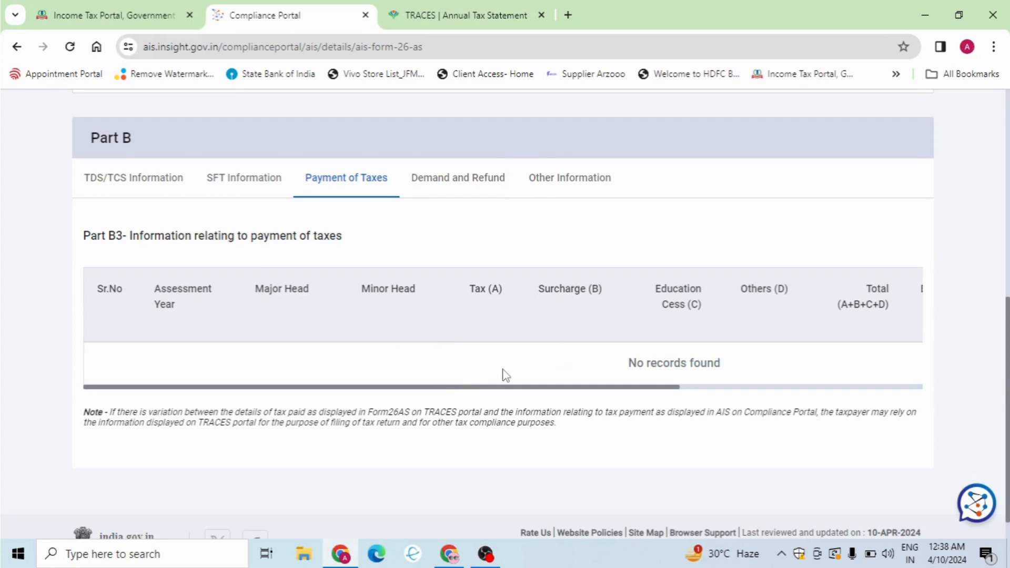
click(467, 194)
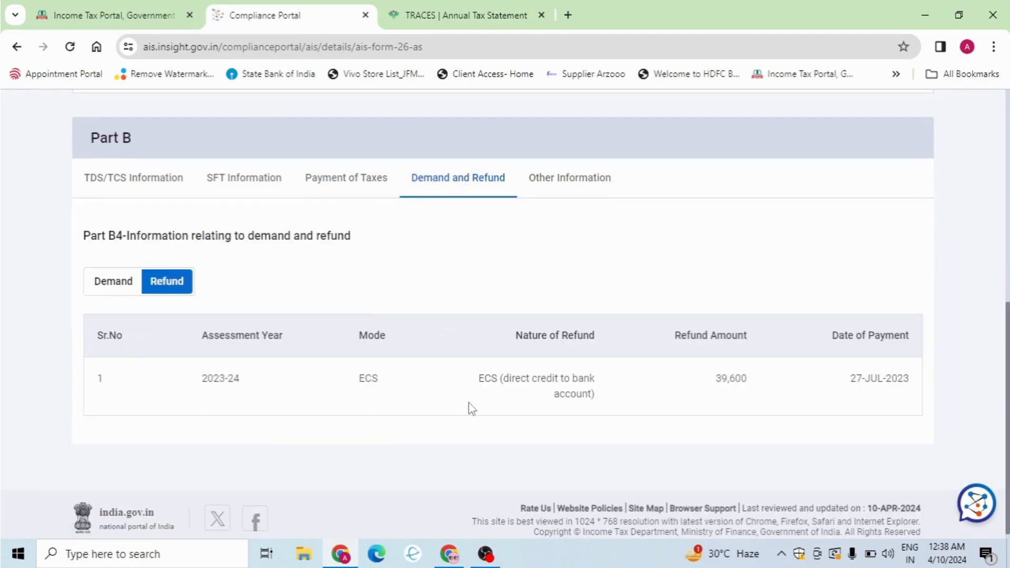
click(577, 184)
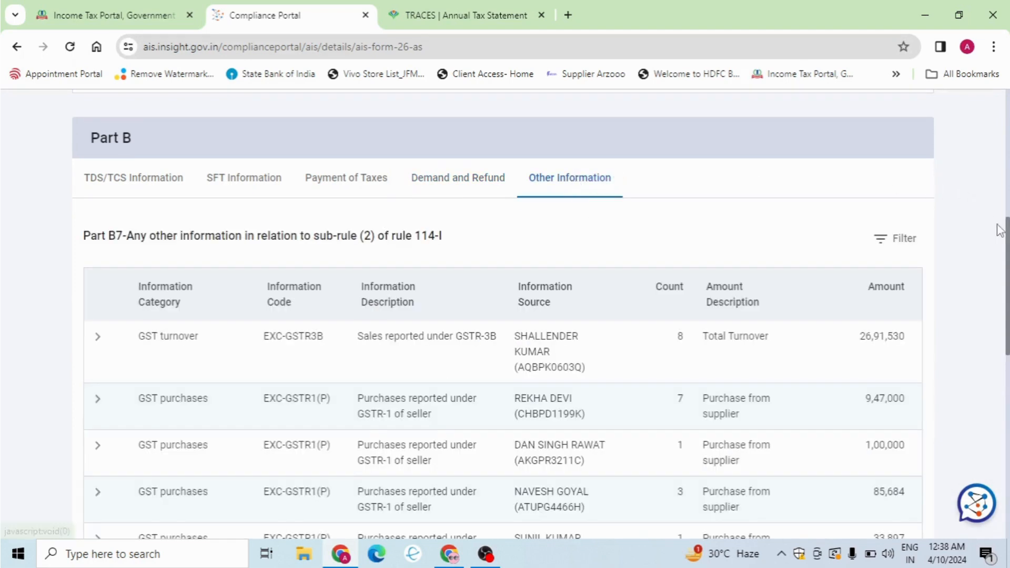
drag(1009, 247, 1009, 274)
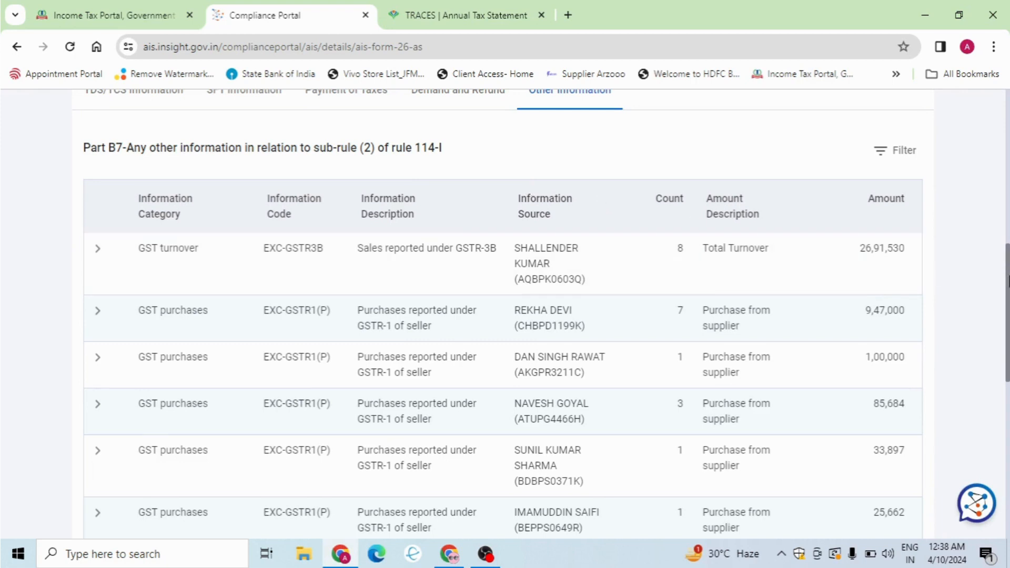
mouse_move(1008, 282)
mouse_down()
mouse_move(1008, 213)
mouse_move(1008, 287)
mouse_up()
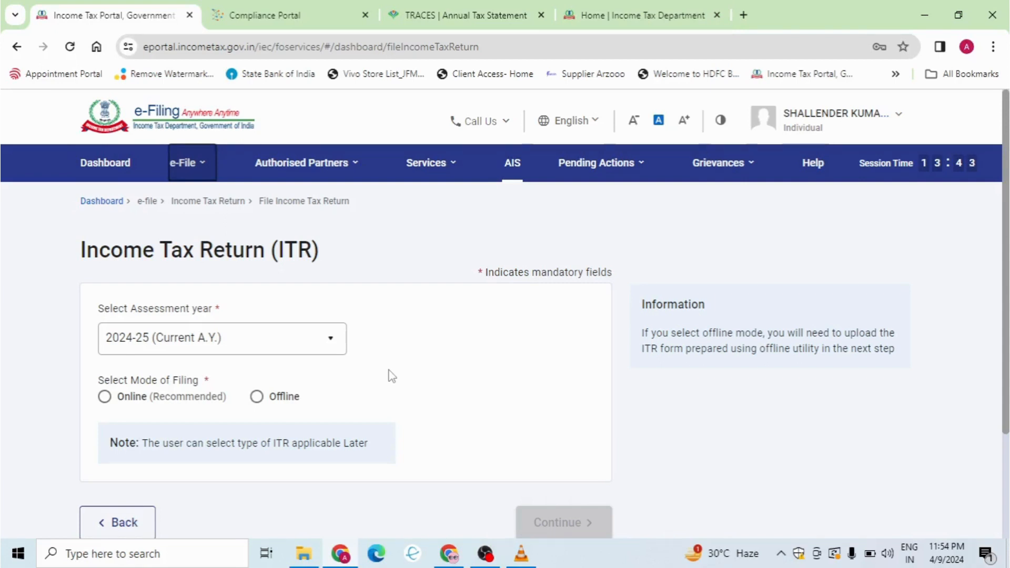
Step: Choose assessment year 2024-25 (Current A.Y.) and the Online mode of filing for the income tax return, and continue
click(328, 354)
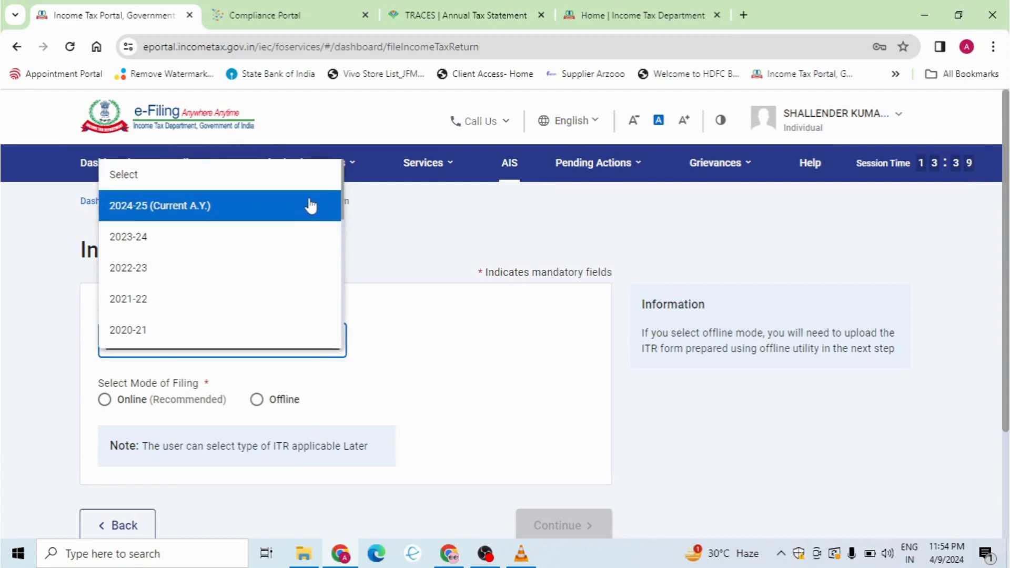
click(311, 205)
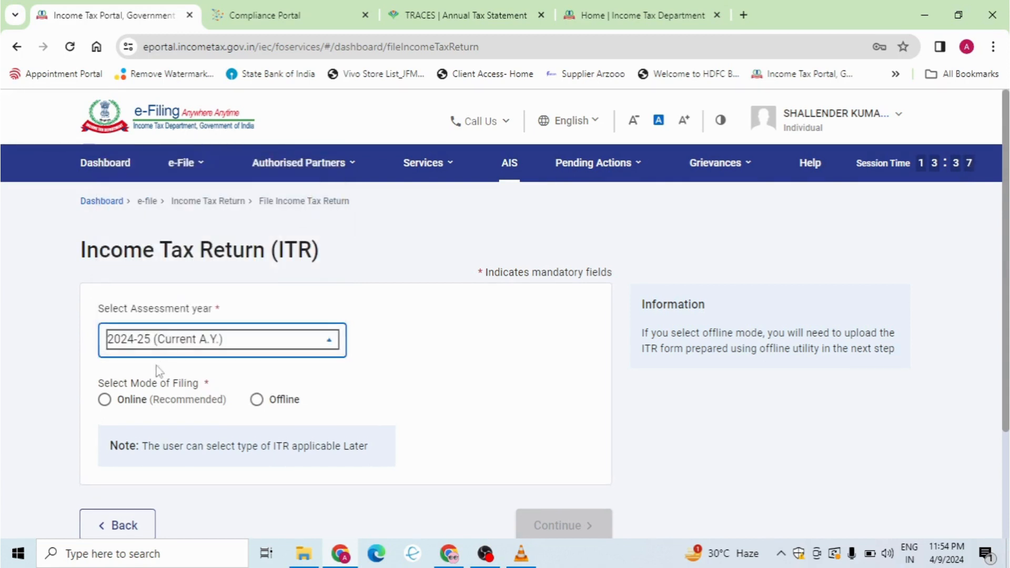
click(105, 401)
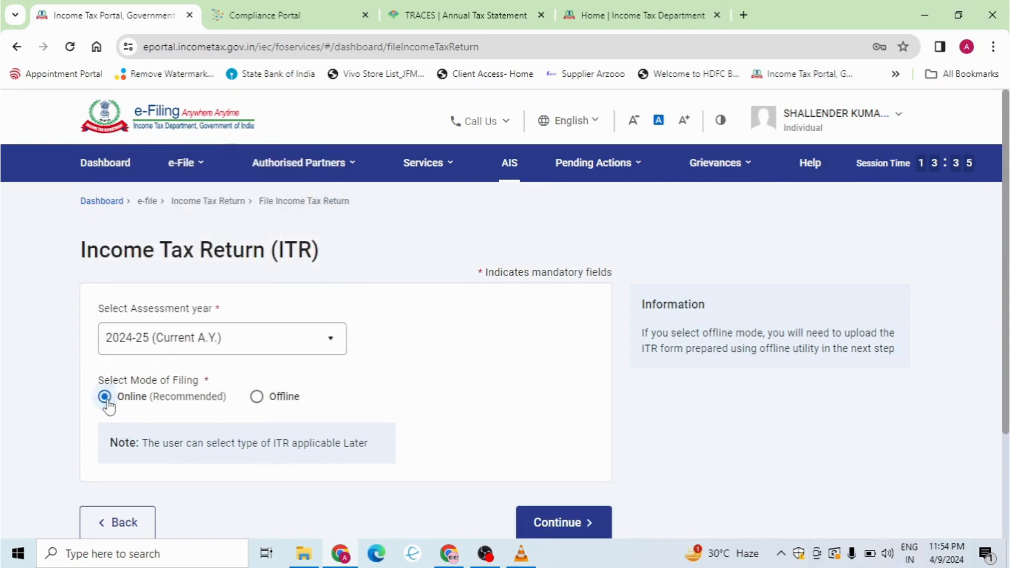
click(556, 524)
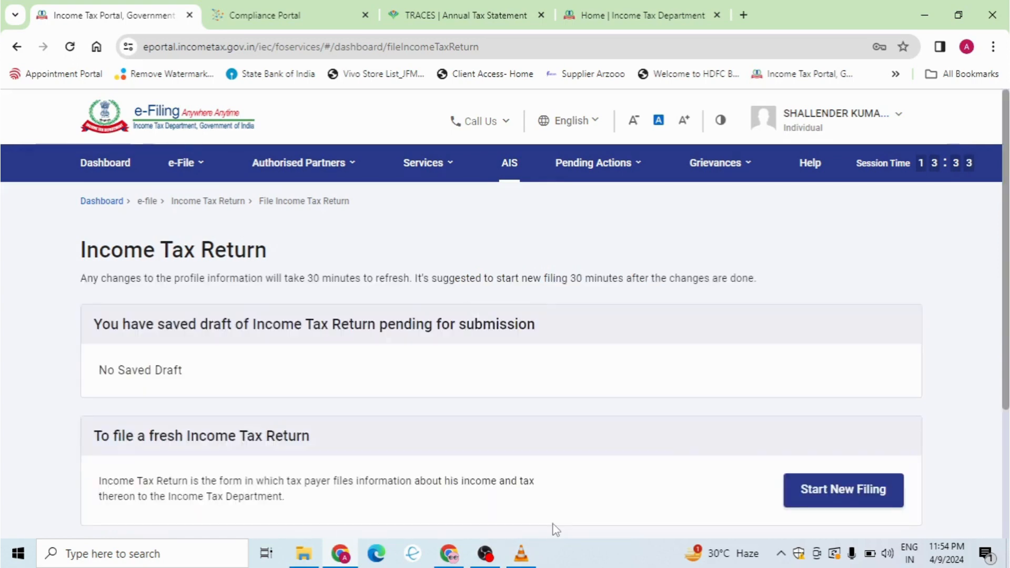
Step: Start a new income tax return filing and continue with the Individual status to the ITR form selection
scroll(842, 400, down, 3)
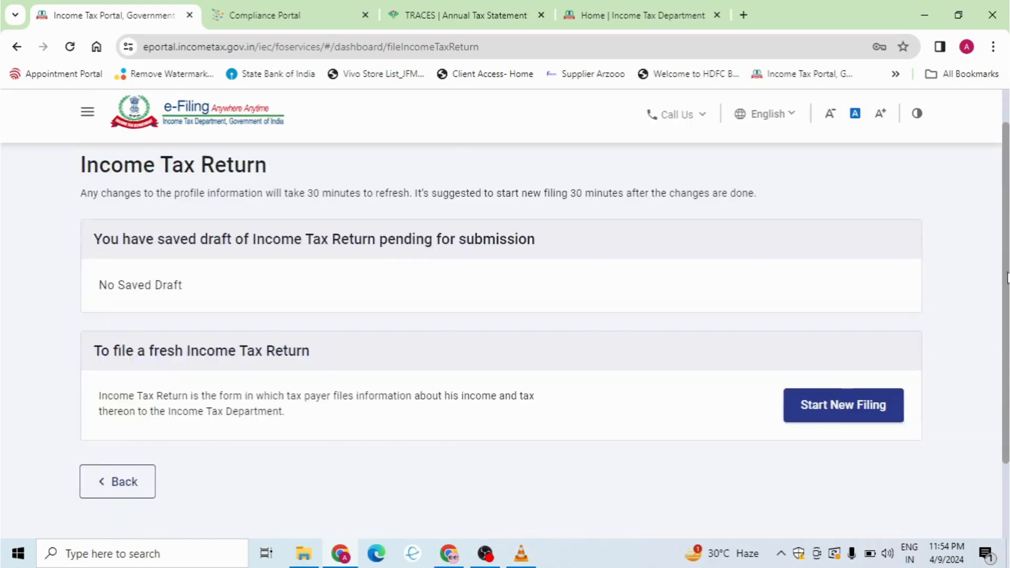
click(839, 392)
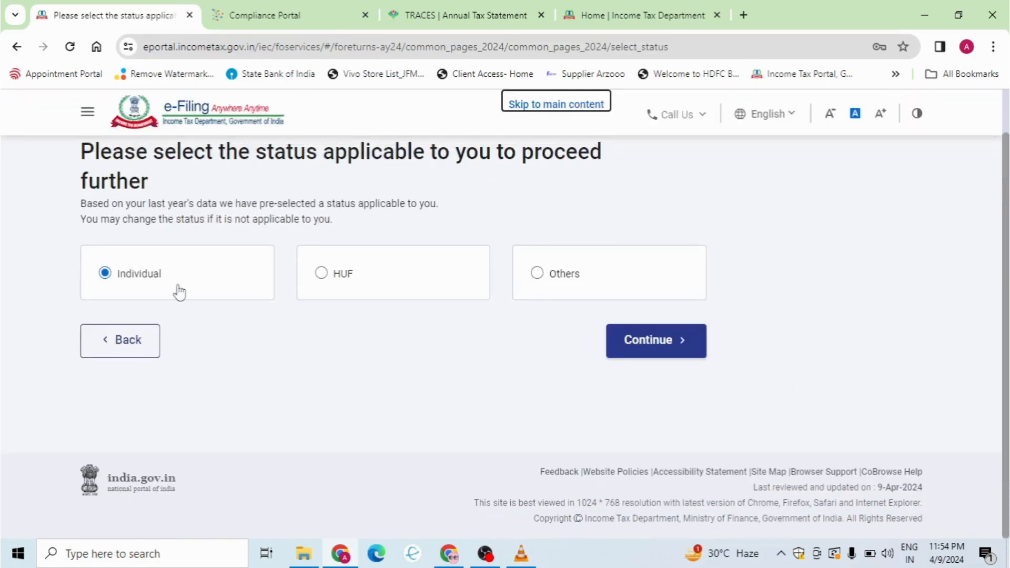
click(637, 354)
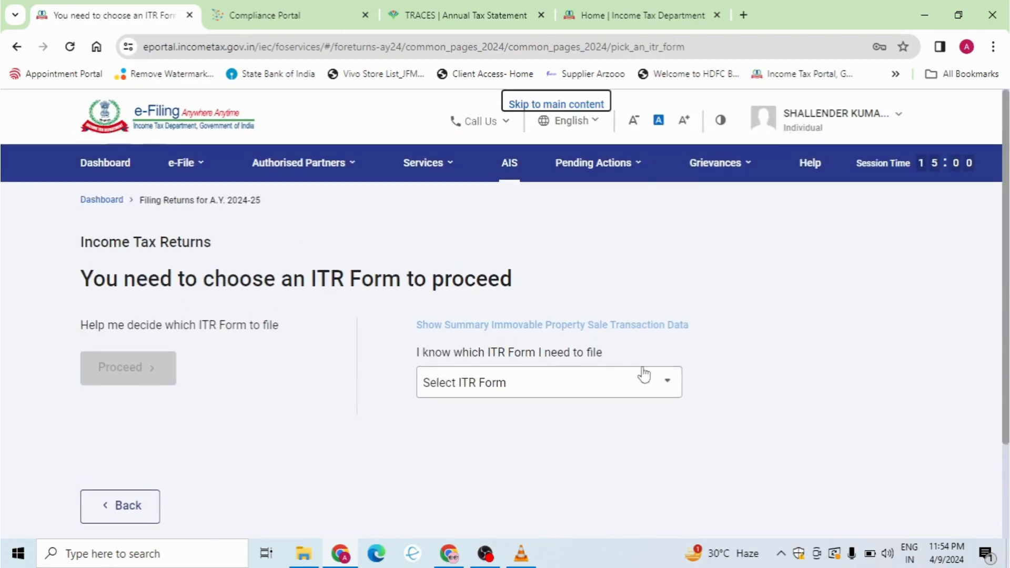
Step: Choose ITR-4 as the return form, proceed with it and get started on the return
click(636, 388)
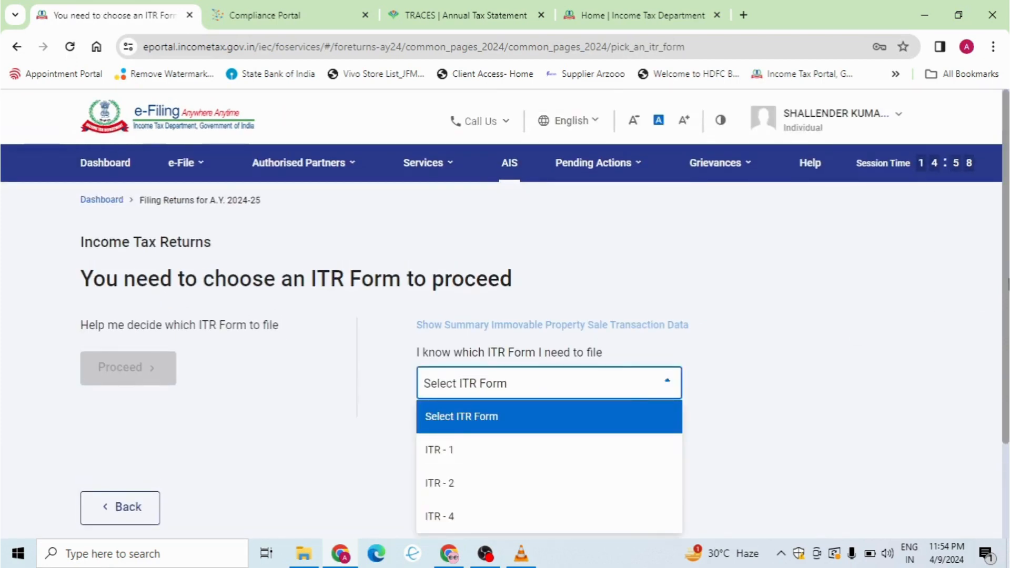
scroll(1006, 284, down, 2)
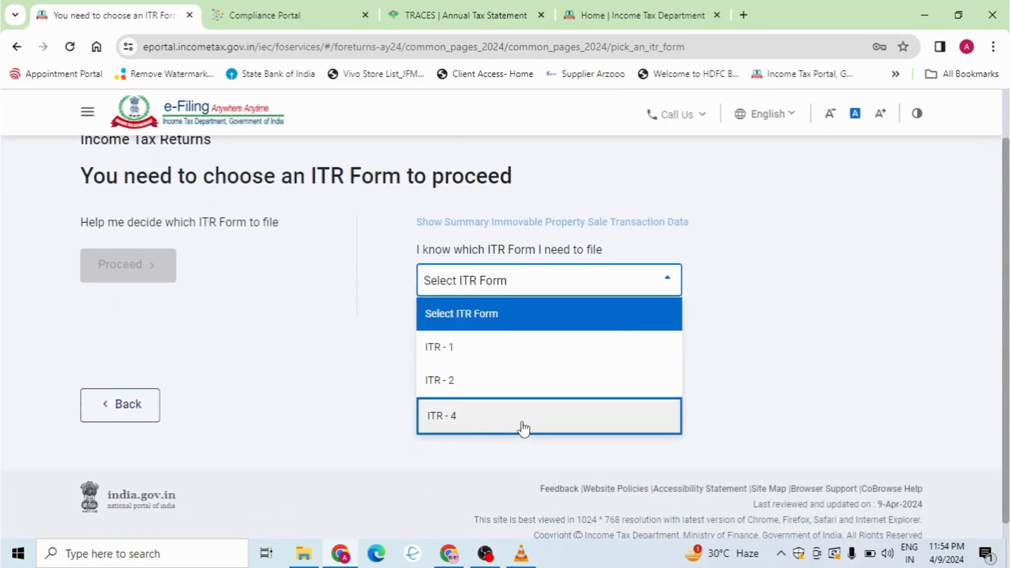
click(524, 429)
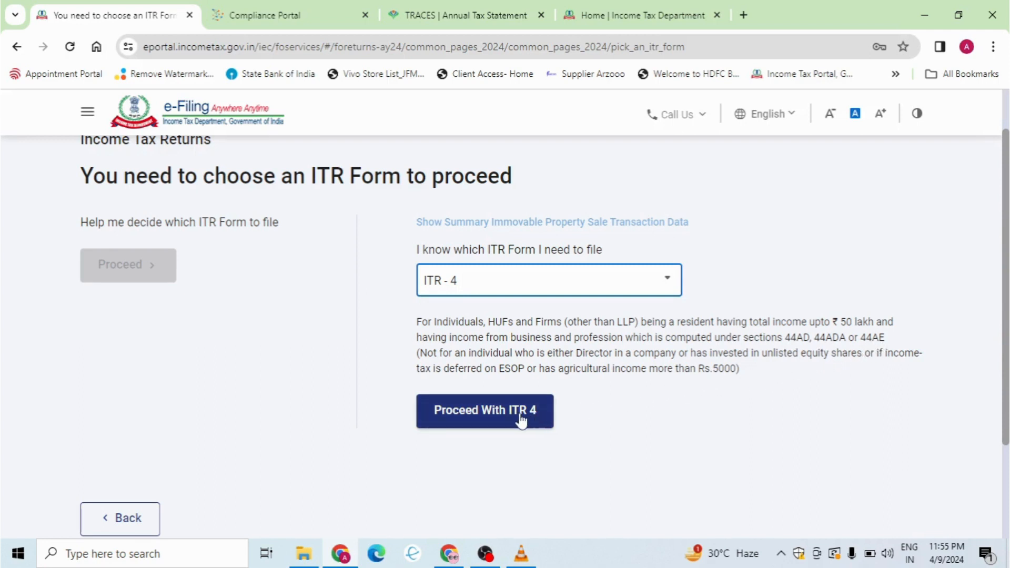
click(491, 424)
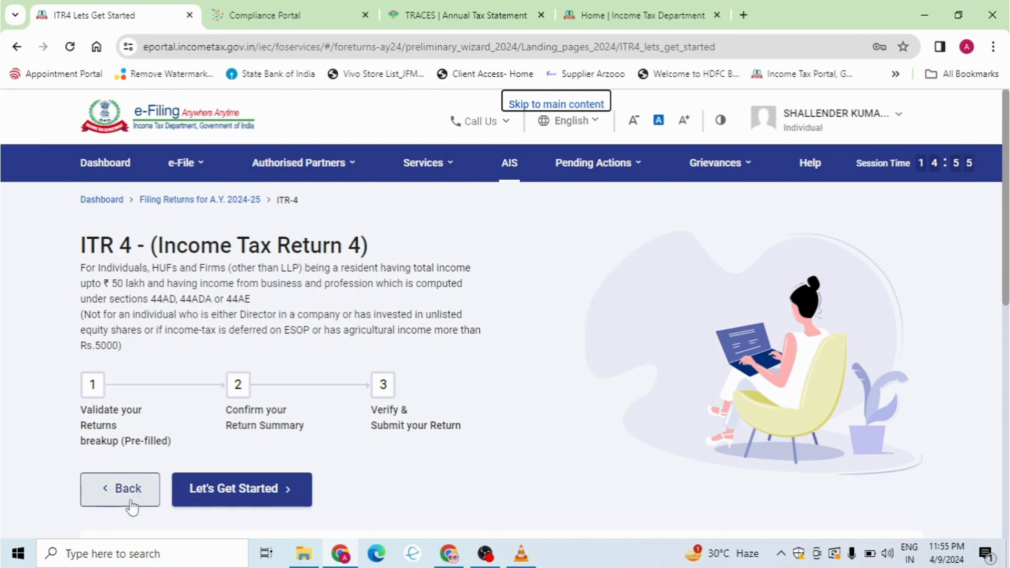
click(219, 500)
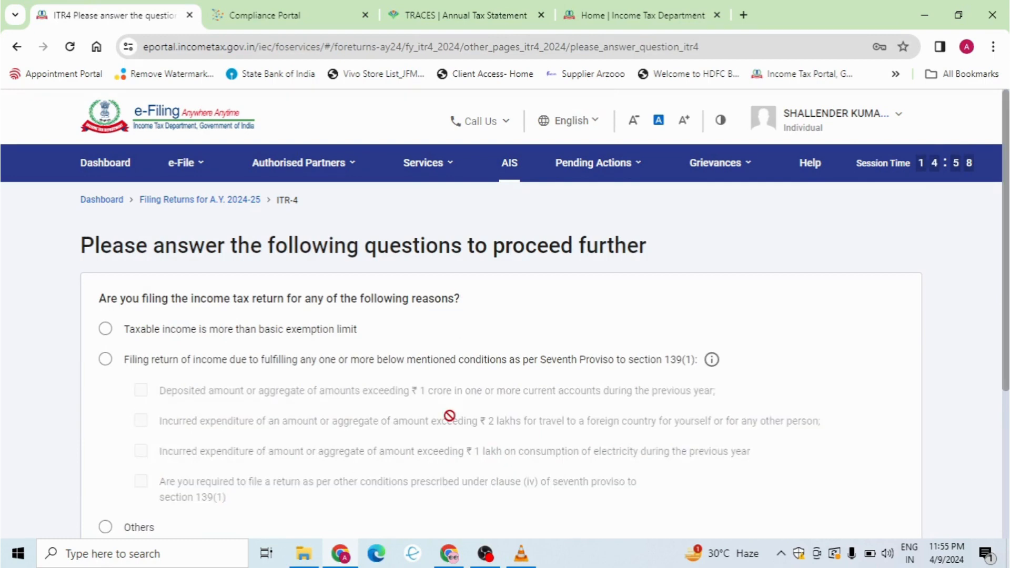
Step: Give Others as the reason for filing the return, continue and acknowledge the pre-filled data notice
scroll(1008, 268, down, 2)
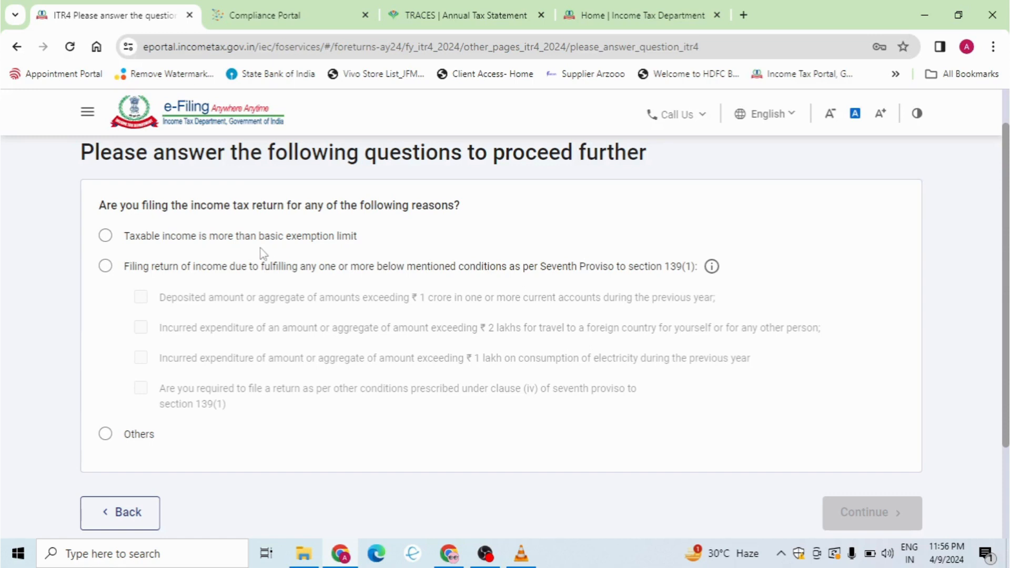
click(105, 436)
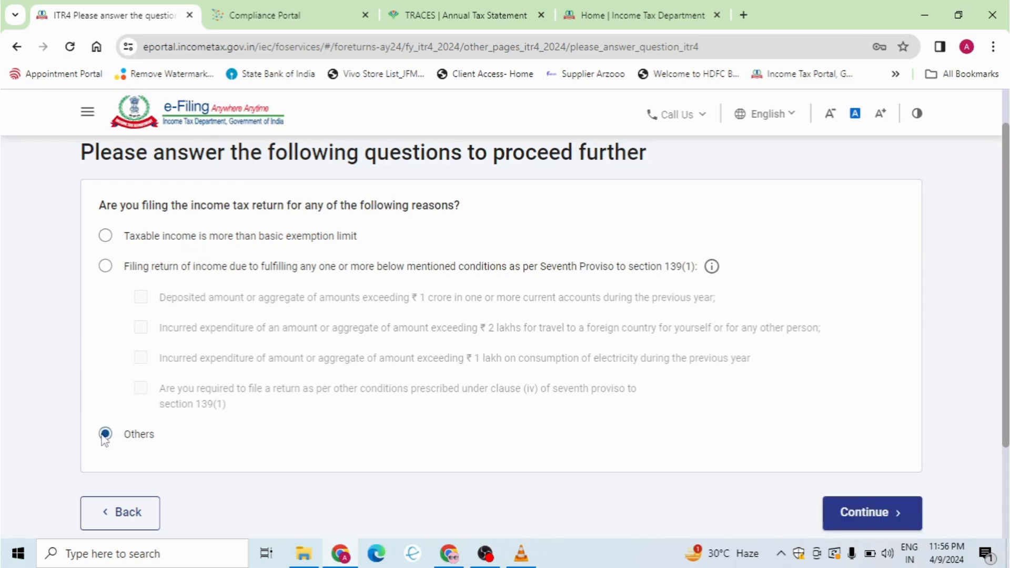
click(869, 522)
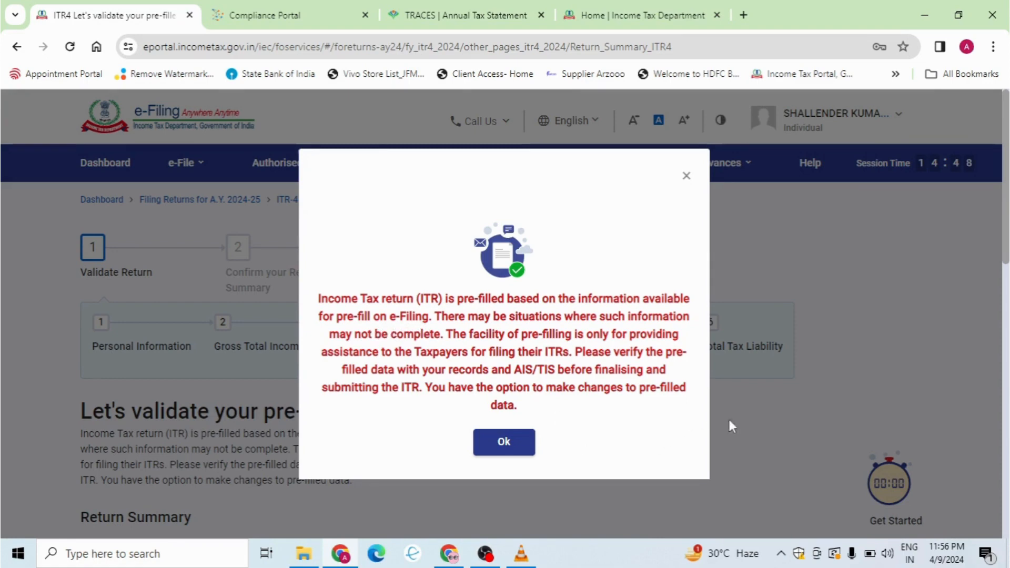
click(504, 445)
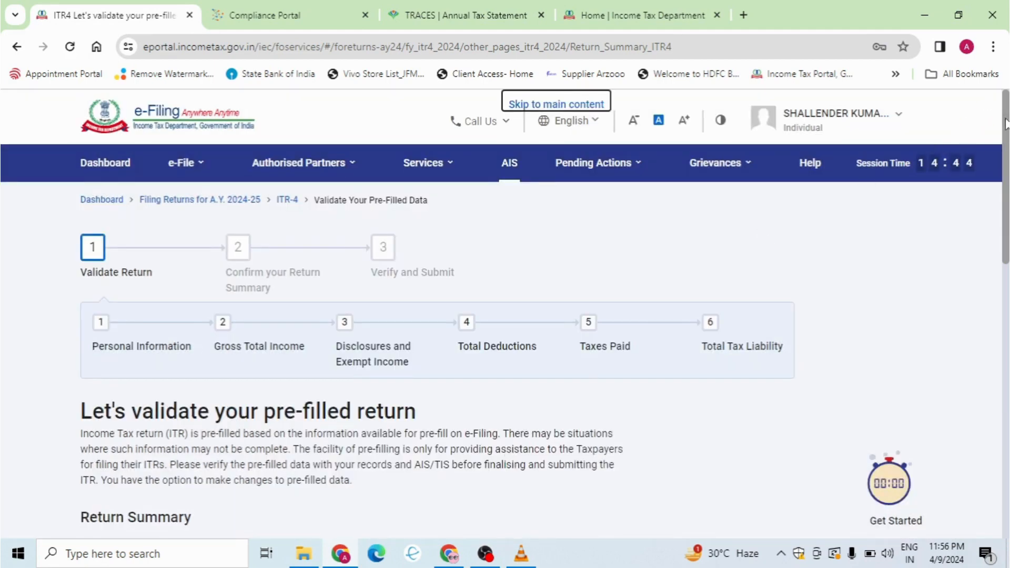
Step: Open the Personal Information section of the return summary and set the nature of employment to Others
mouse_move(1009, 127)
mouse_down()
mouse_move(1005, 165)
mouse_move(1009, 135)
mouse_up()
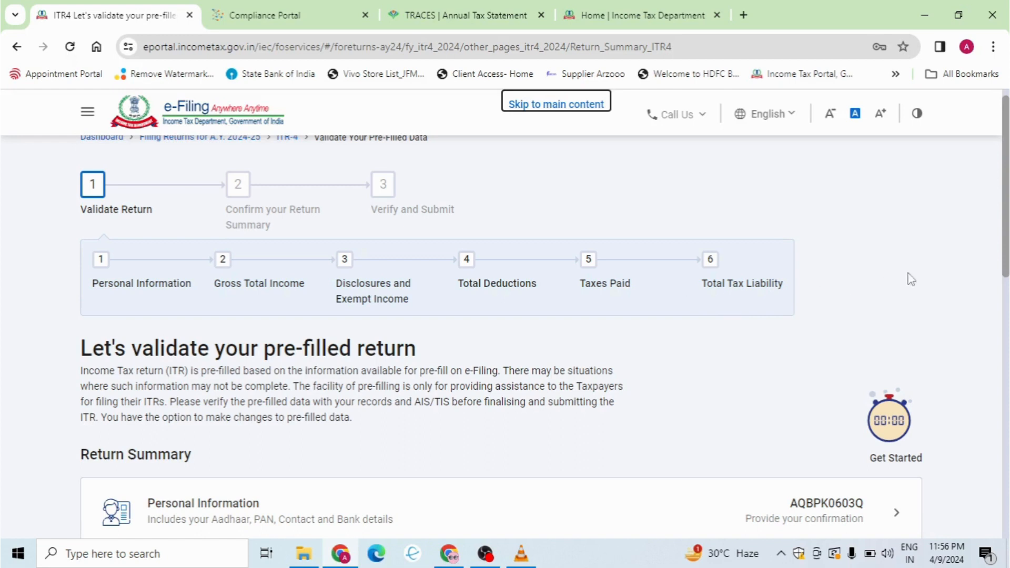
drag(1007, 247, 1005, 295)
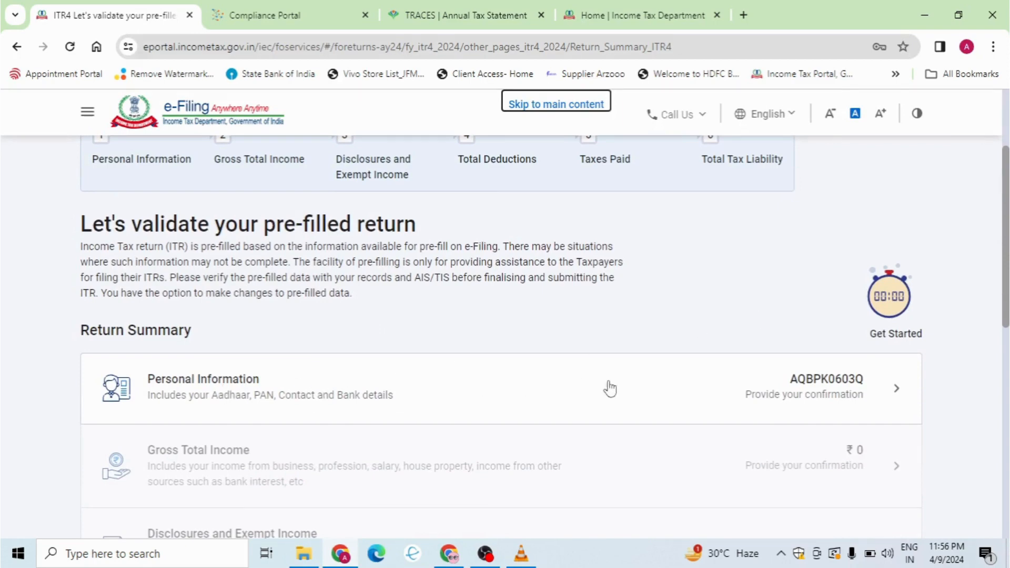
click(658, 395)
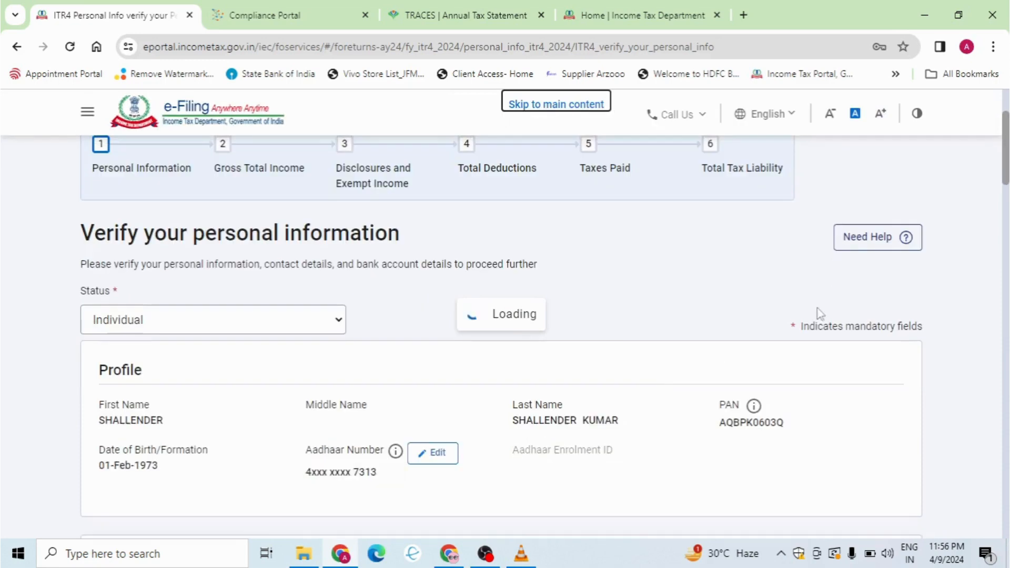
drag(1006, 167, 998, 297)
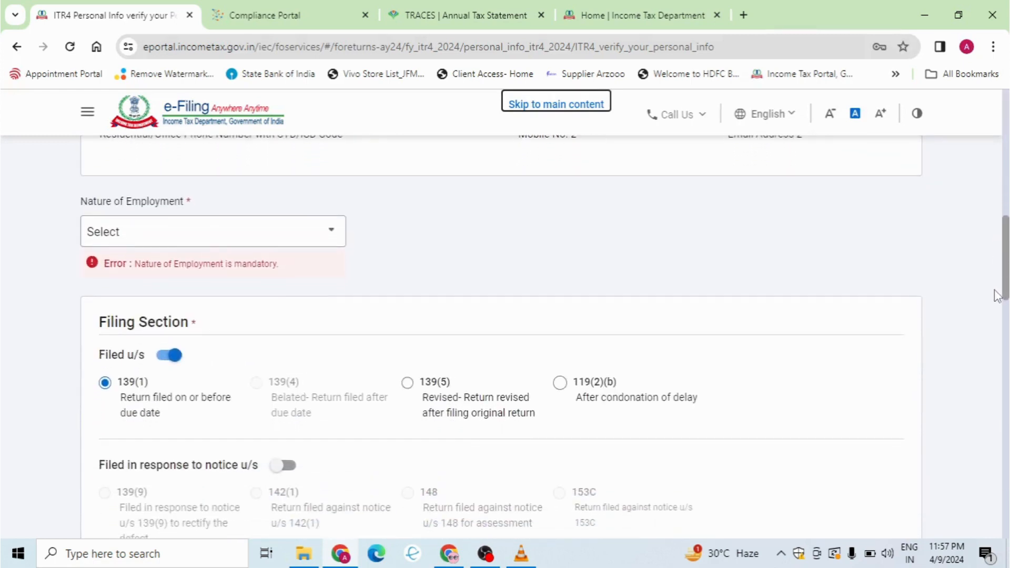
click(331, 231)
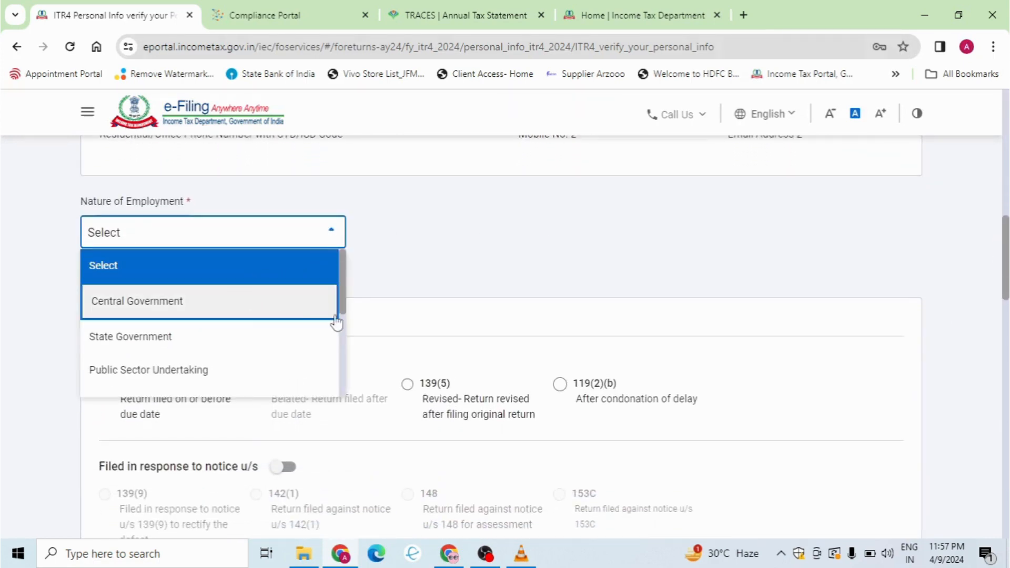
drag(345, 313, 330, 387)
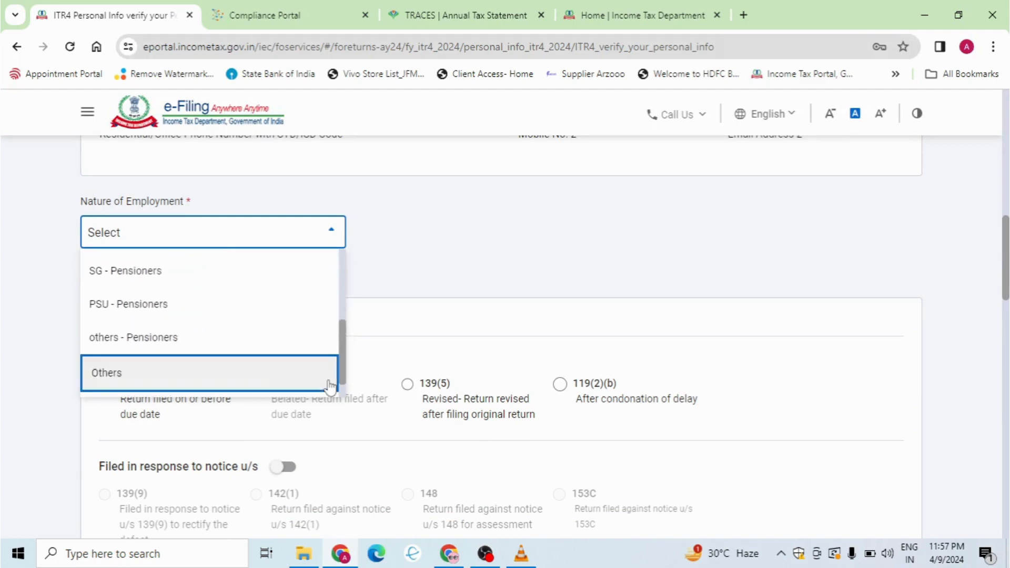
click(286, 372)
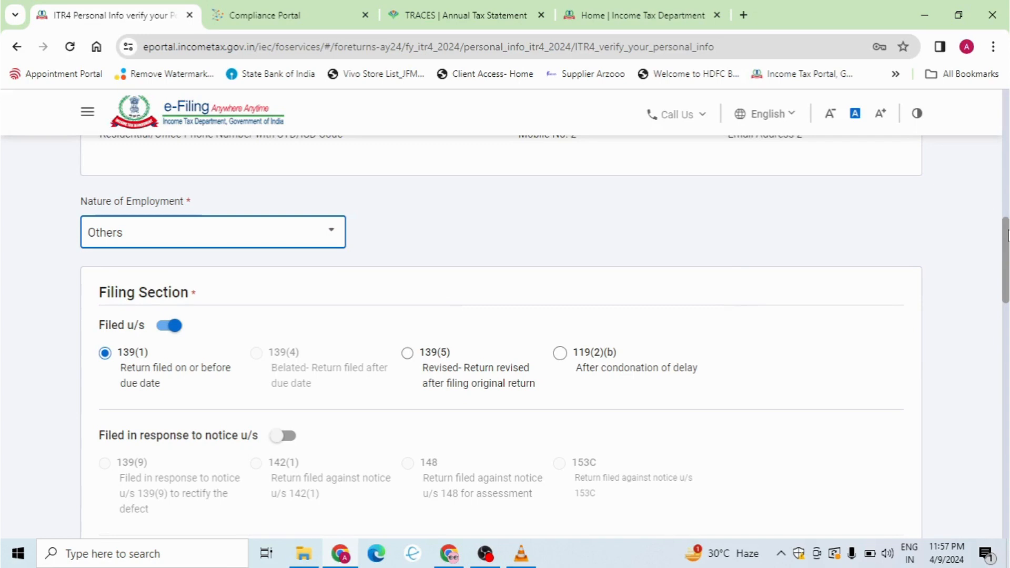
Step: Answer No to the return being filed by a representative assessee and confirm the Personal Information section
scroll(1007, 238, down, 2)
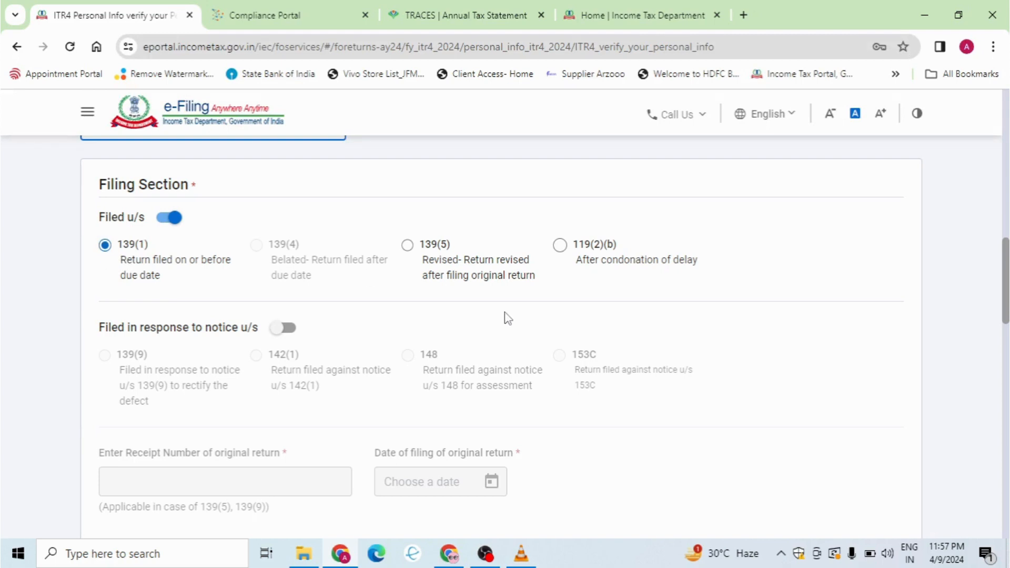
drag(1006, 258, 1006, 347)
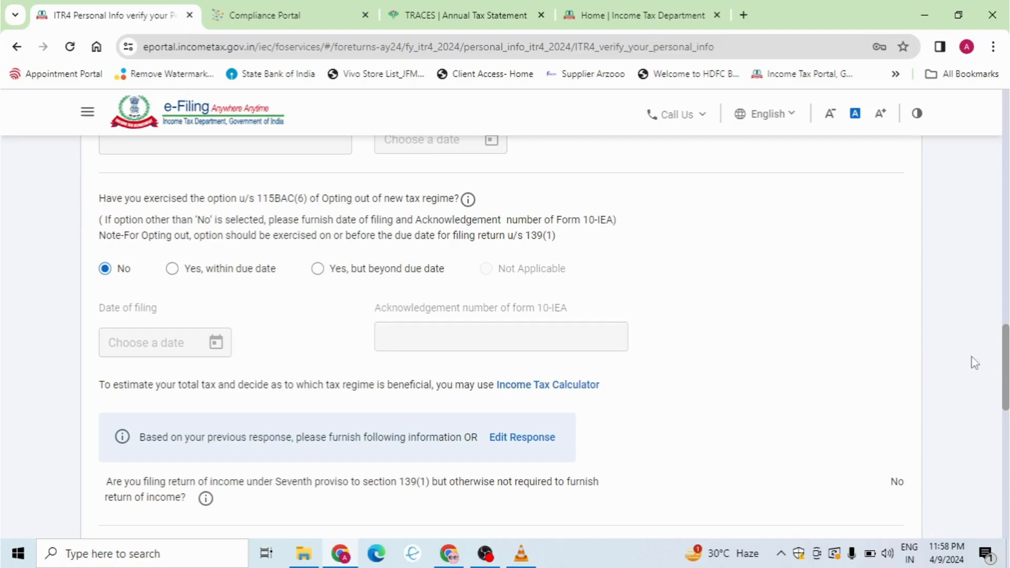
drag(1007, 362, 1007, 413)
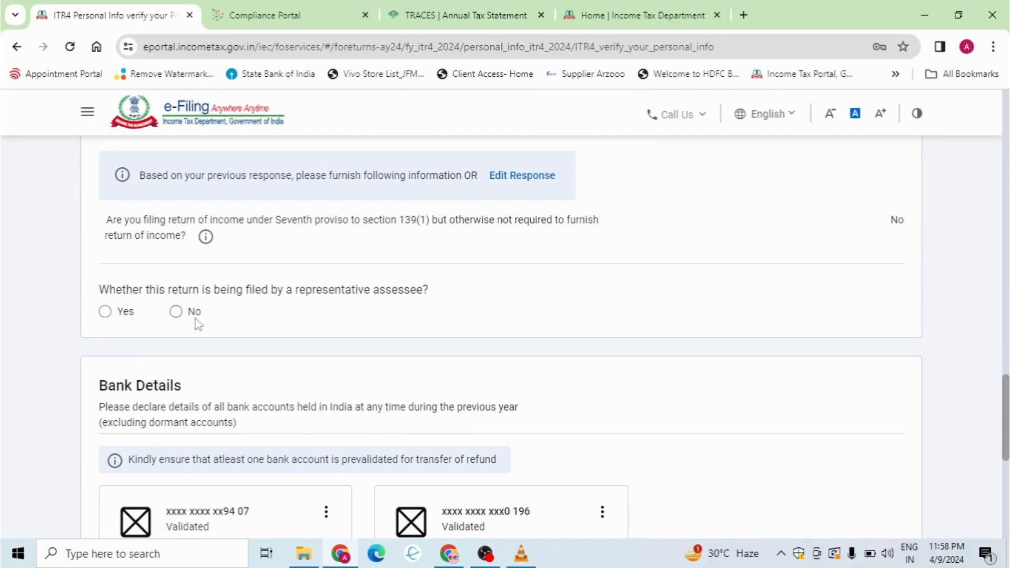
click(176, 312)
drag(1007, 397, 1006, 421)
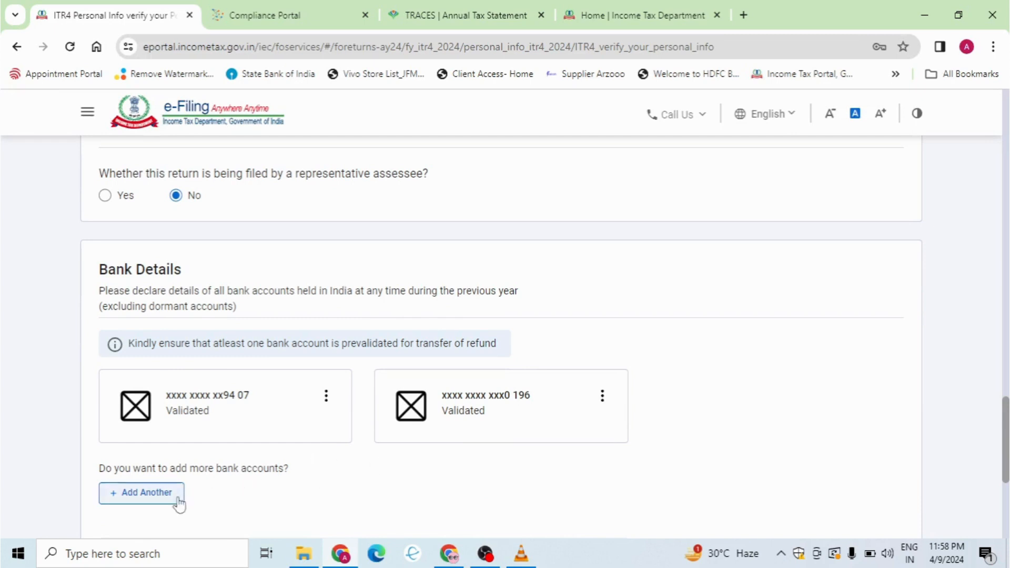
scroll(500, 337, down, 3)
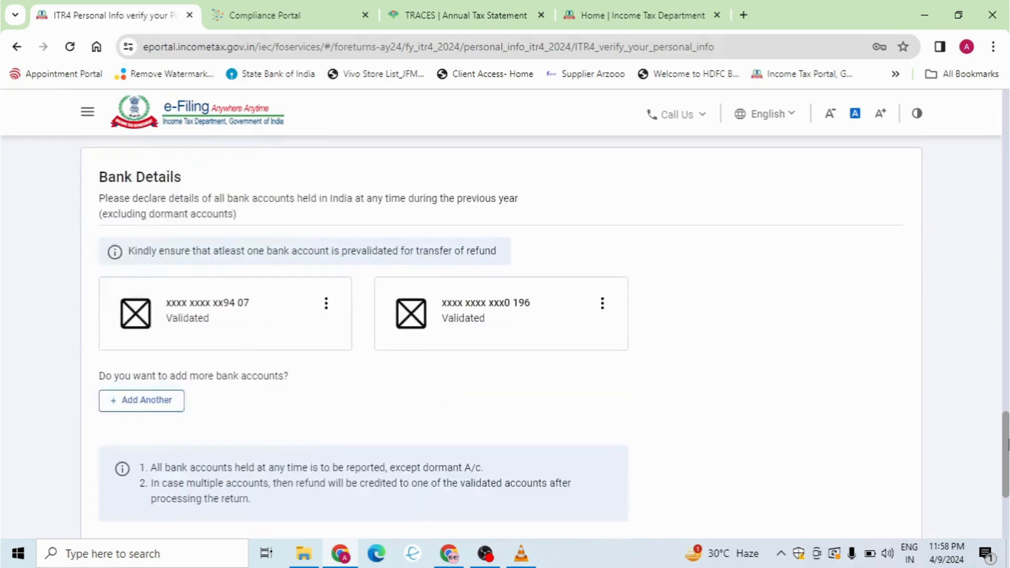
click(877, 500)
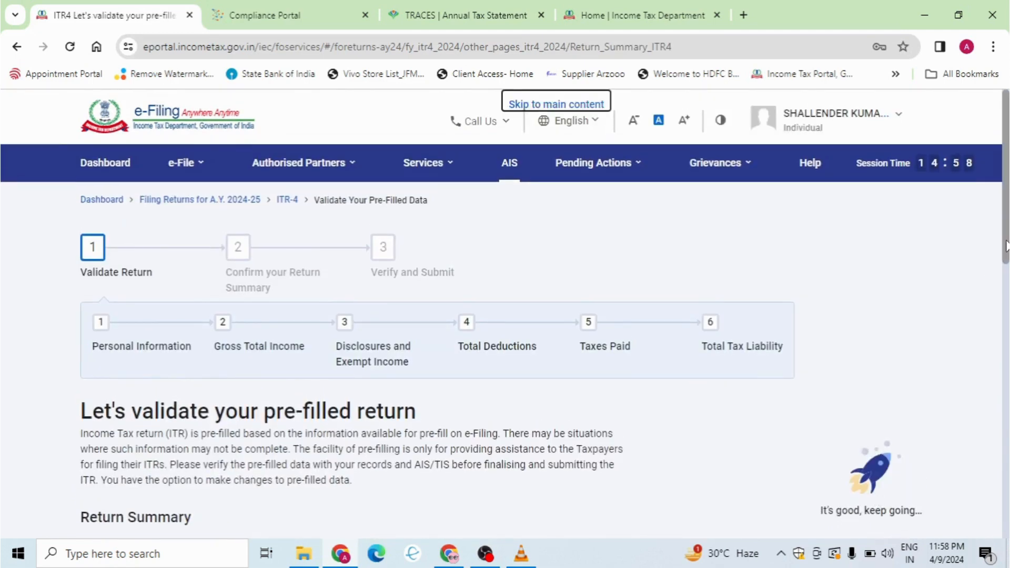
Step: Open Gross Total Income, skip the salary exemption questions and go to the form for adding a house property
drag(1006, 245, 1007, 309)
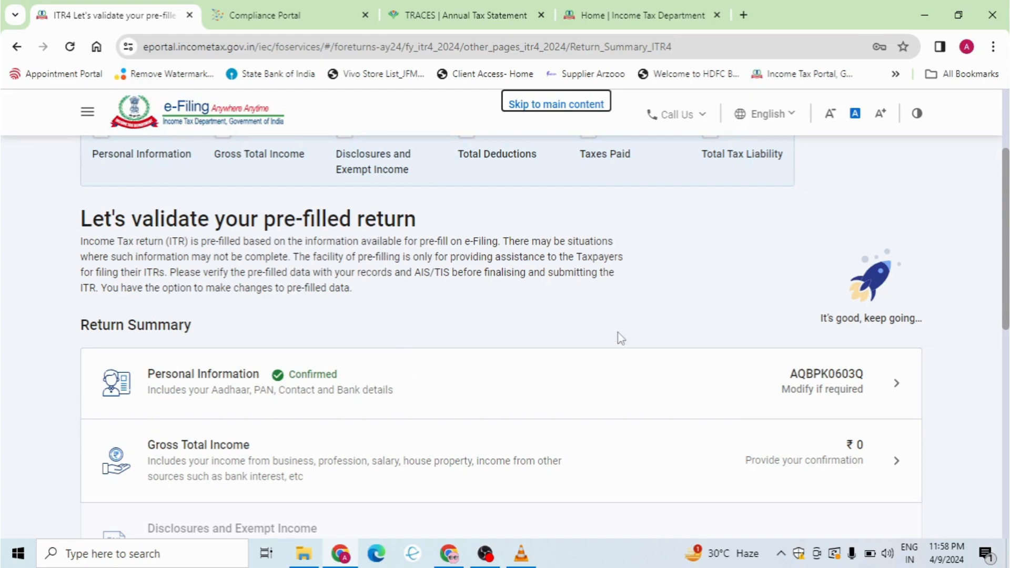
scroll(1008, 279, down, 3)
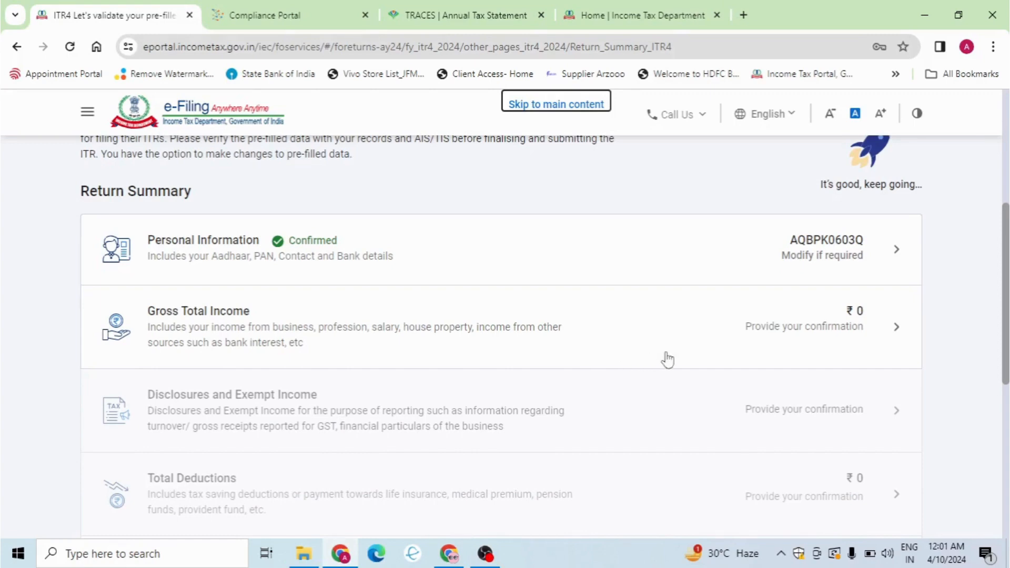
click(657, 315)
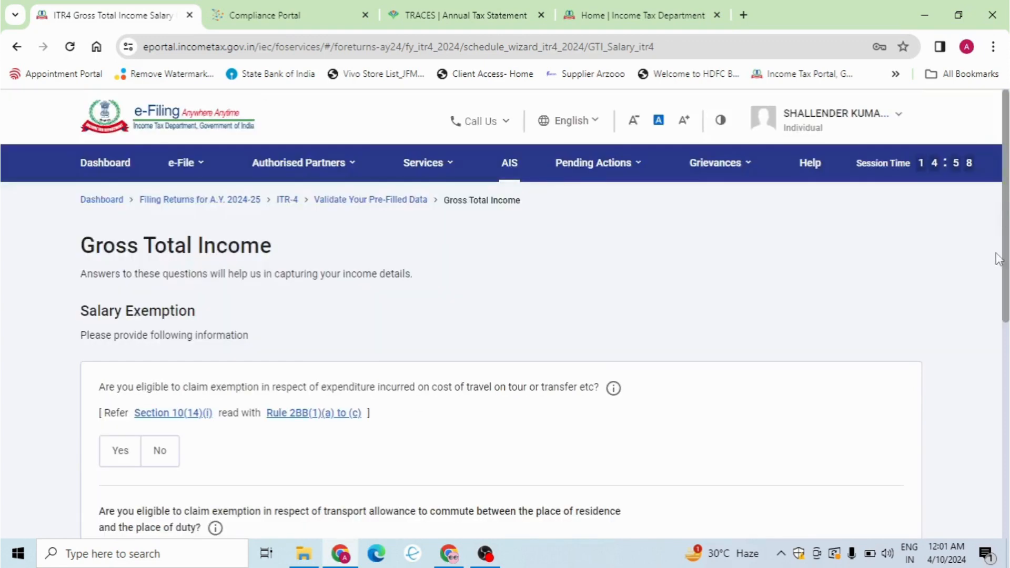
drag(1007, 255, 1008, 414)
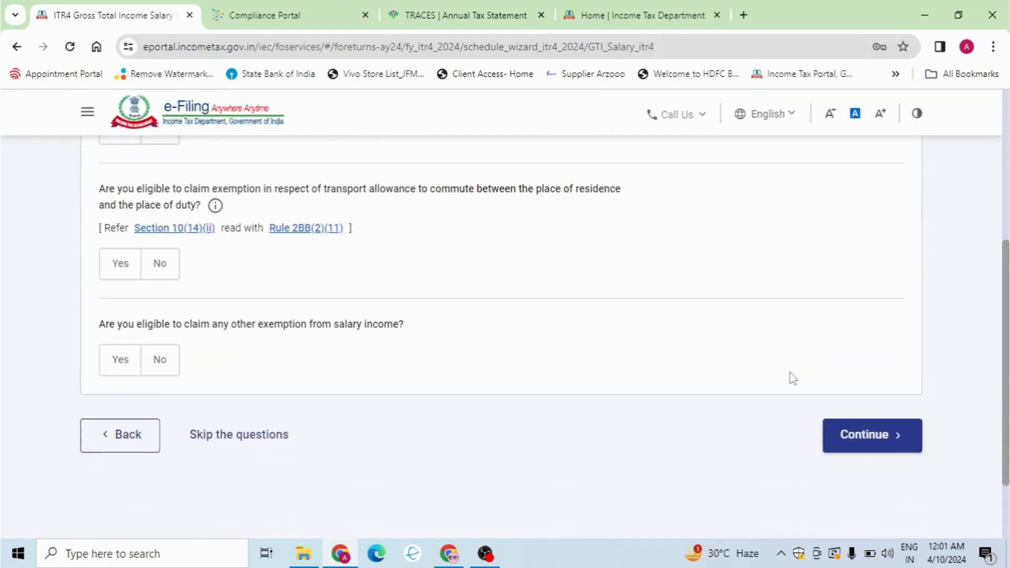
click(270, 446)
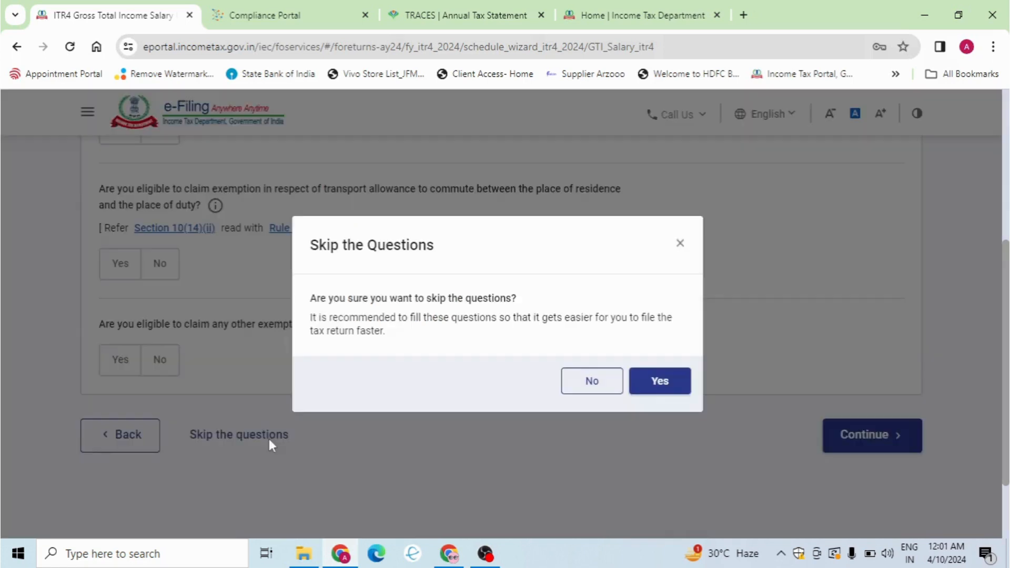
click(653, 384)
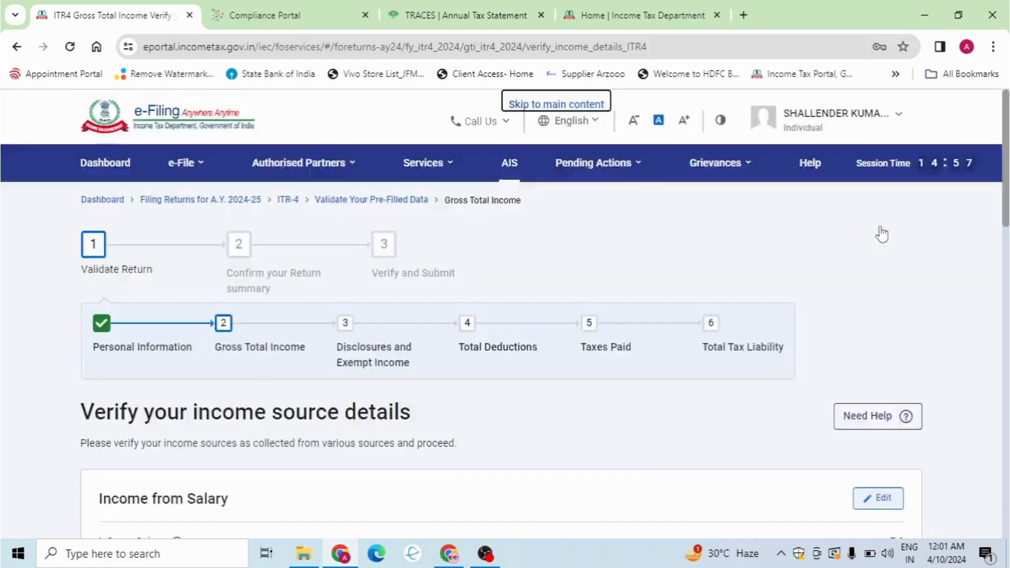
scroll(956, 269, down, 5)
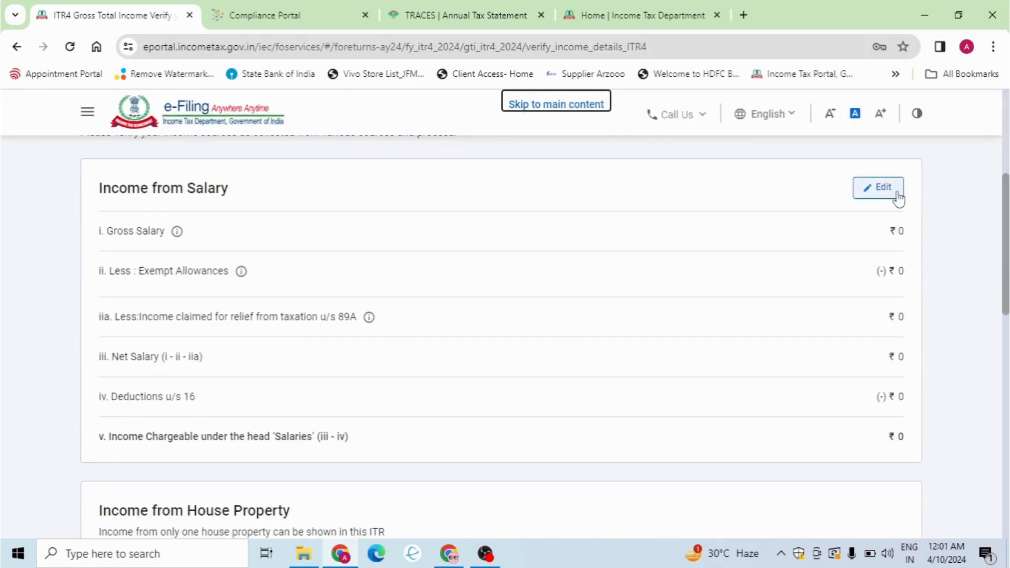
scroll(1009, 265, down, 3)
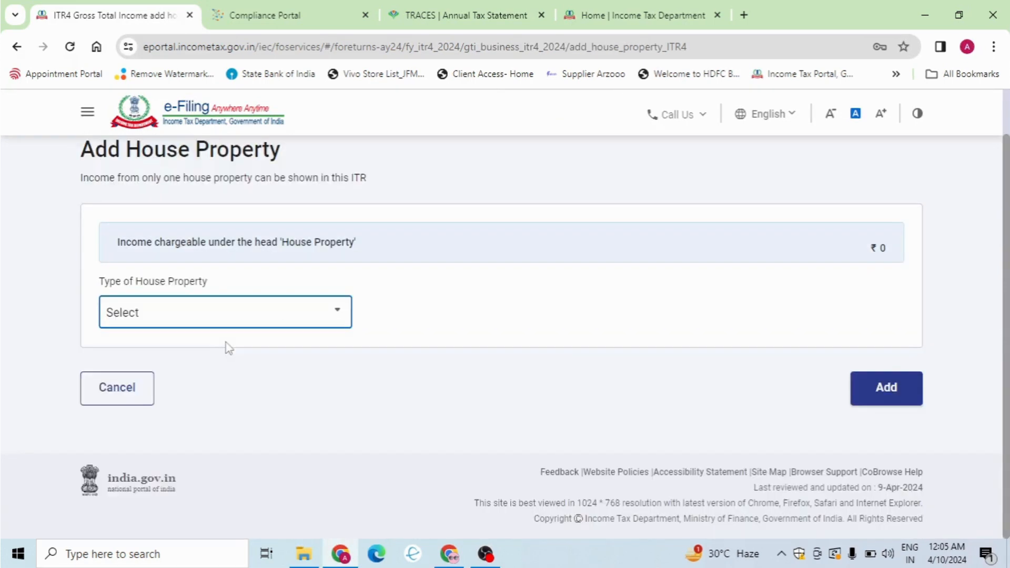
Step: Set the type of house property to Self Occupied
click(282, 324)
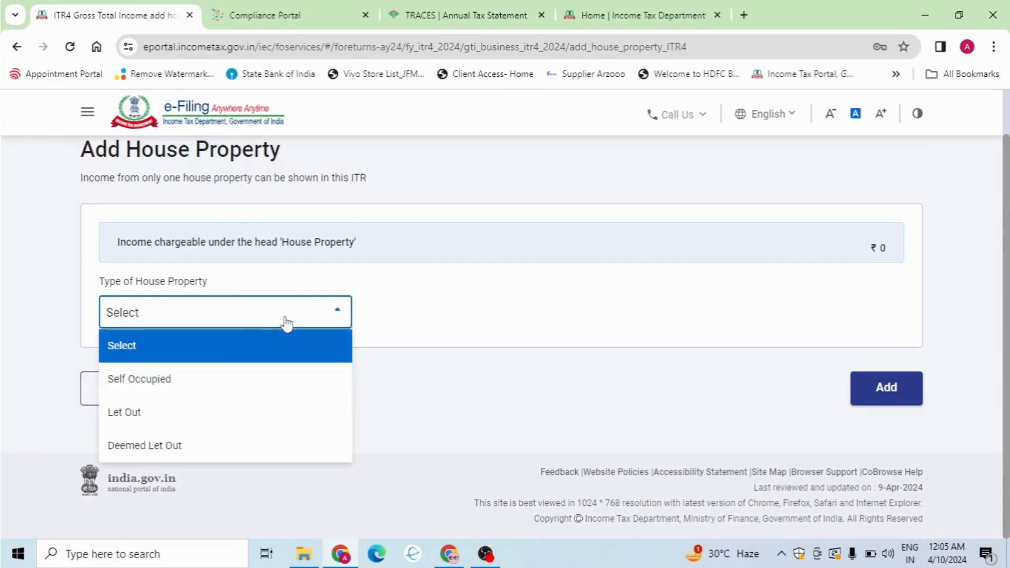
click(223, 382)
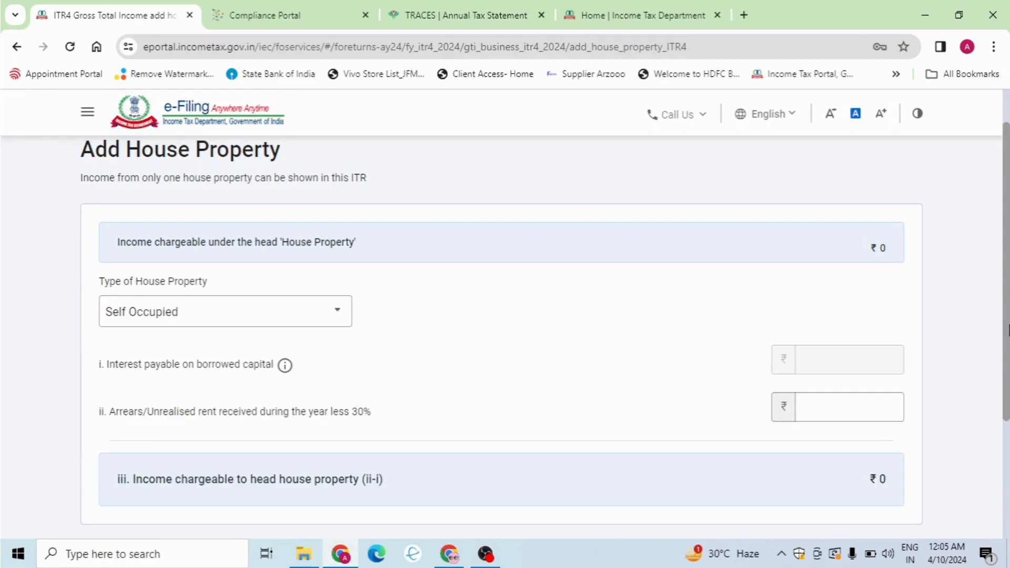
scroll(1008, 330, down, 1)
Step: Set the type of house property to Let Out and enter a gross rent of 3,50,000 for the year
click(325, 260)
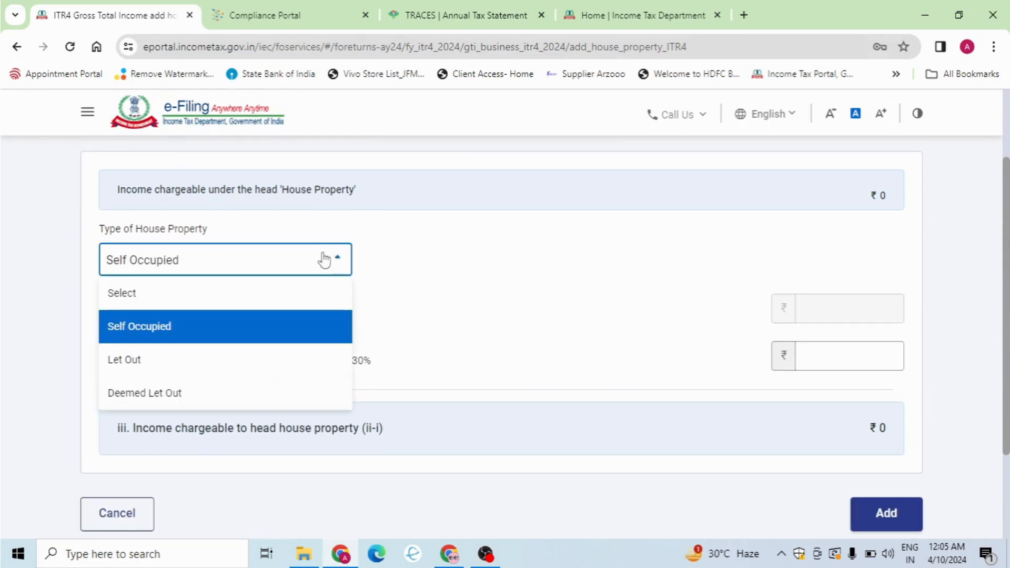
click(216, 360)
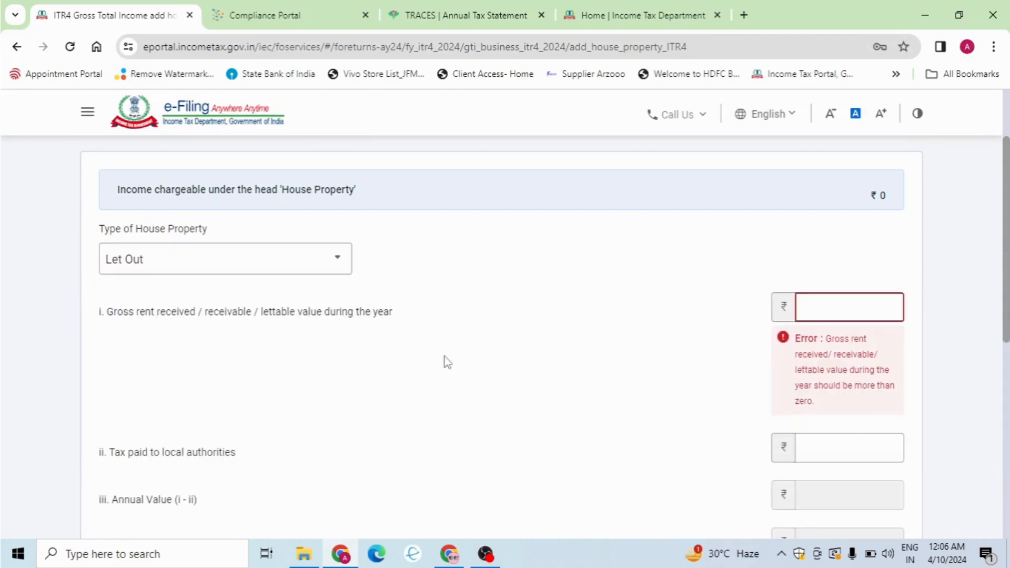
click(807, 309)
text(350000)
click(875, 236)
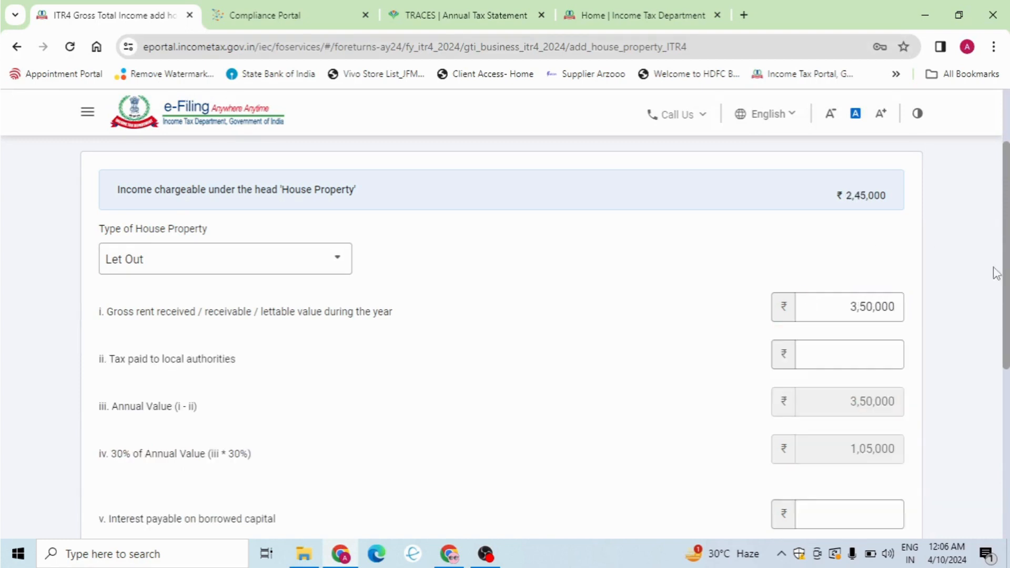
Step: Enter 2,00,000 as interest payable on borrowed capital for the let-out property and add the property to the return
drag(1006, 281, 1007, 337)
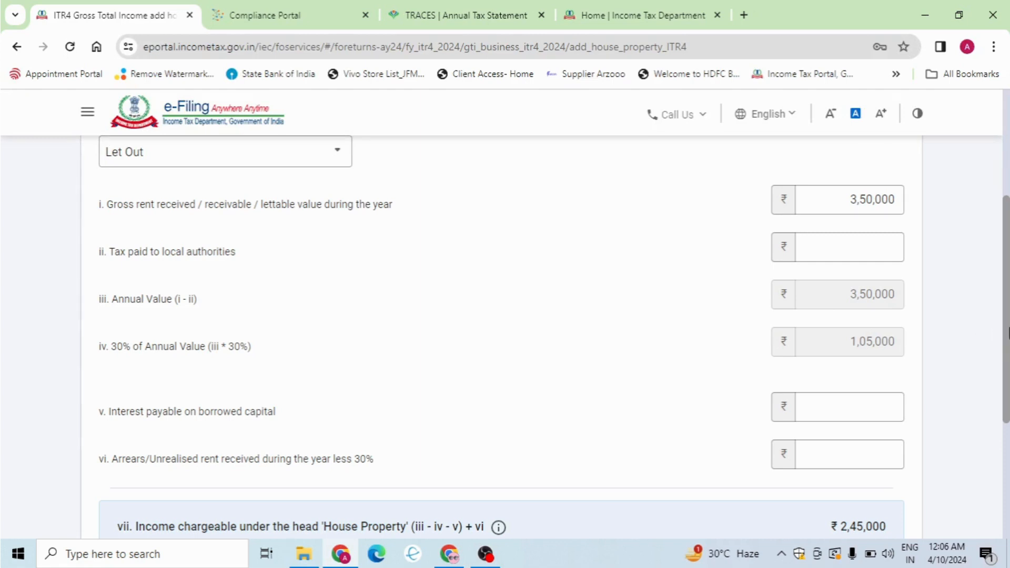
drag(1008, 334, 1008, 358)
click(811, 364)
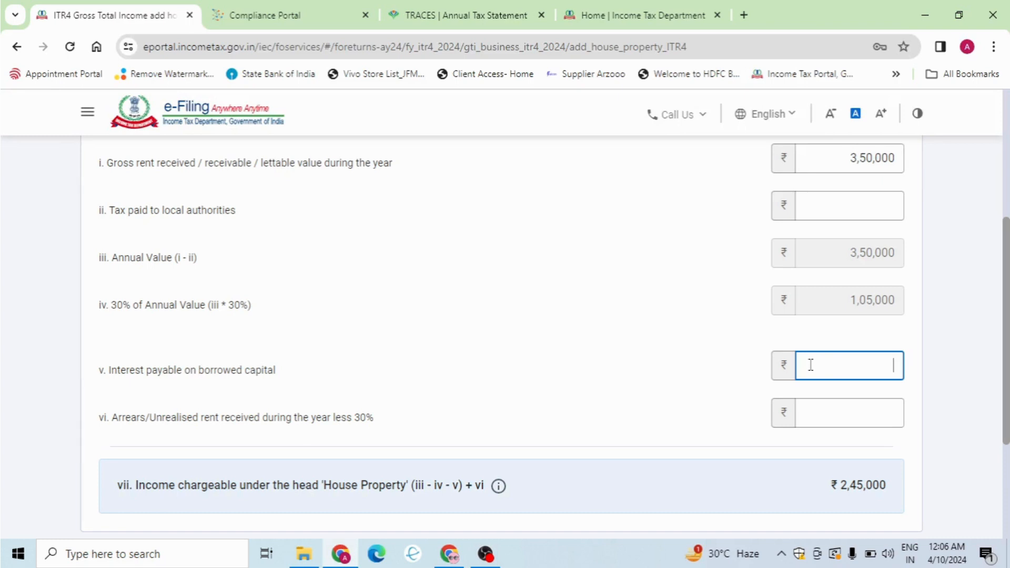
text(000)
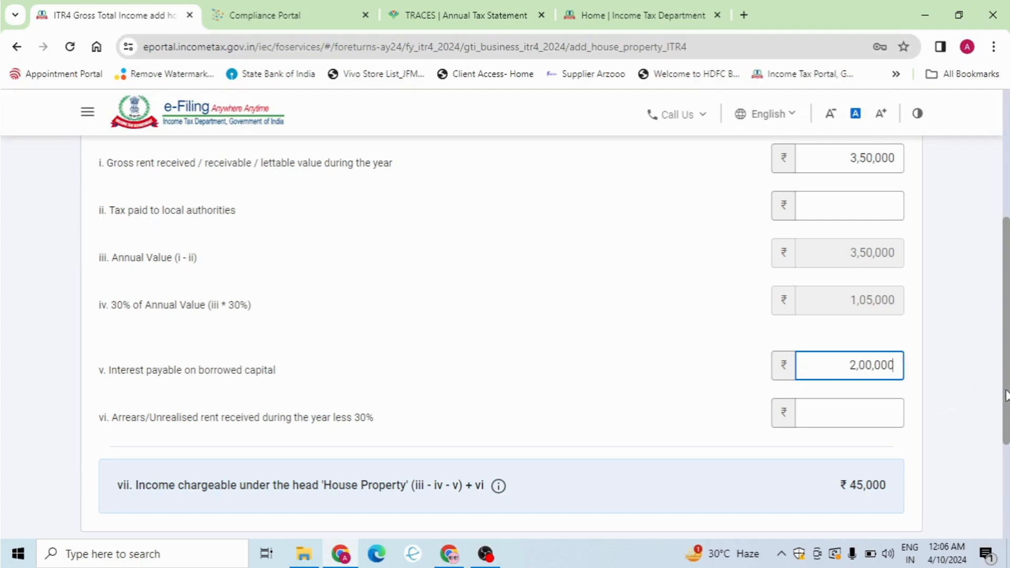
drag(1008, 396, 1006, 442)
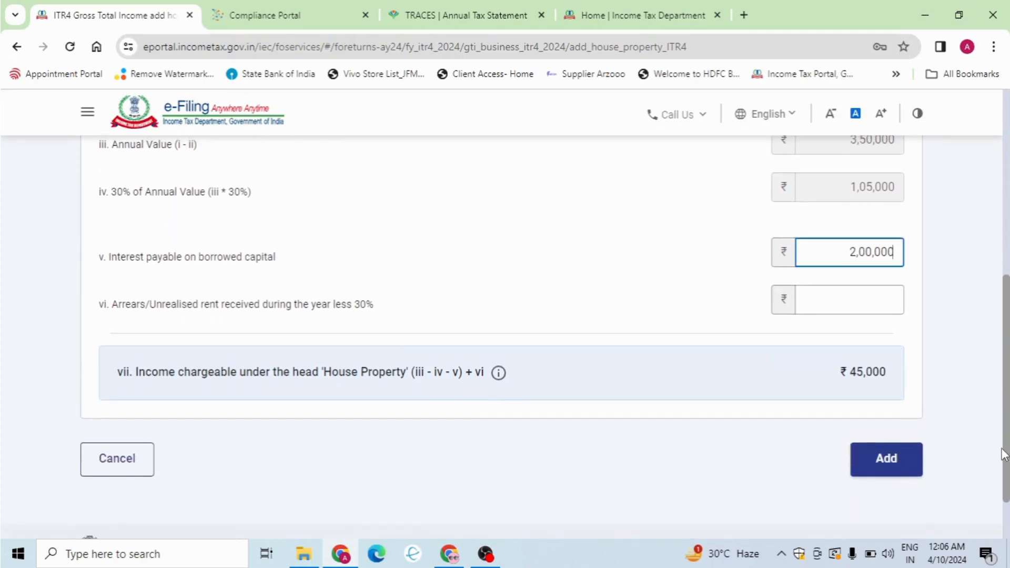
click(909, 463)
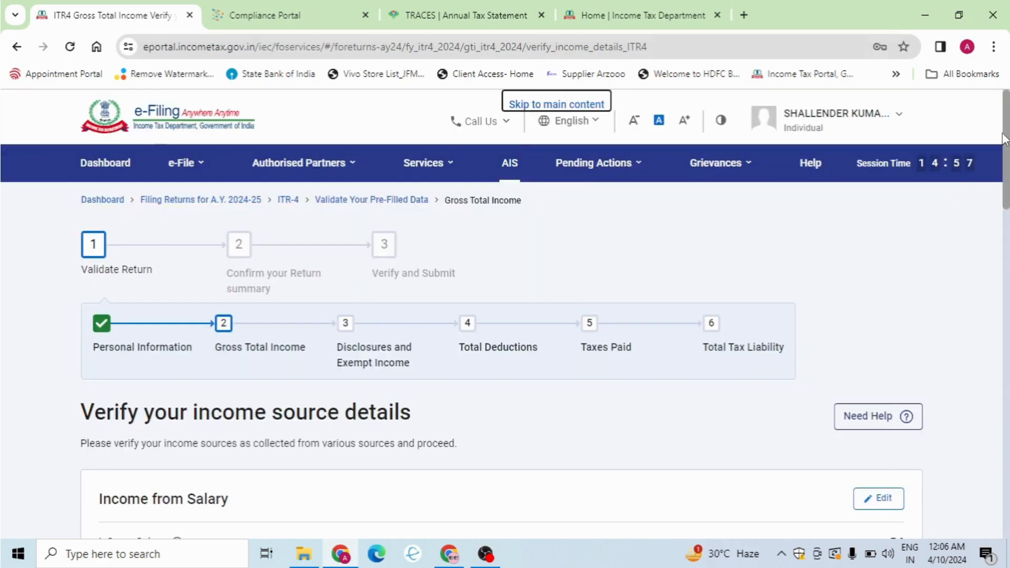
Step: Open the form for adding details under Income from Business or Profession
drag(1006, 143, 951, 384)
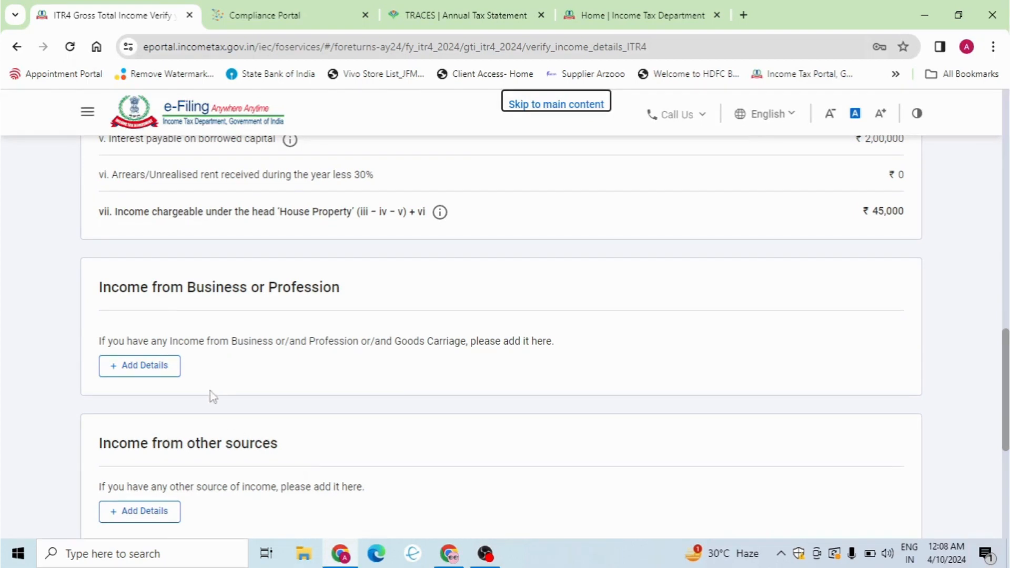
click(172, 374)
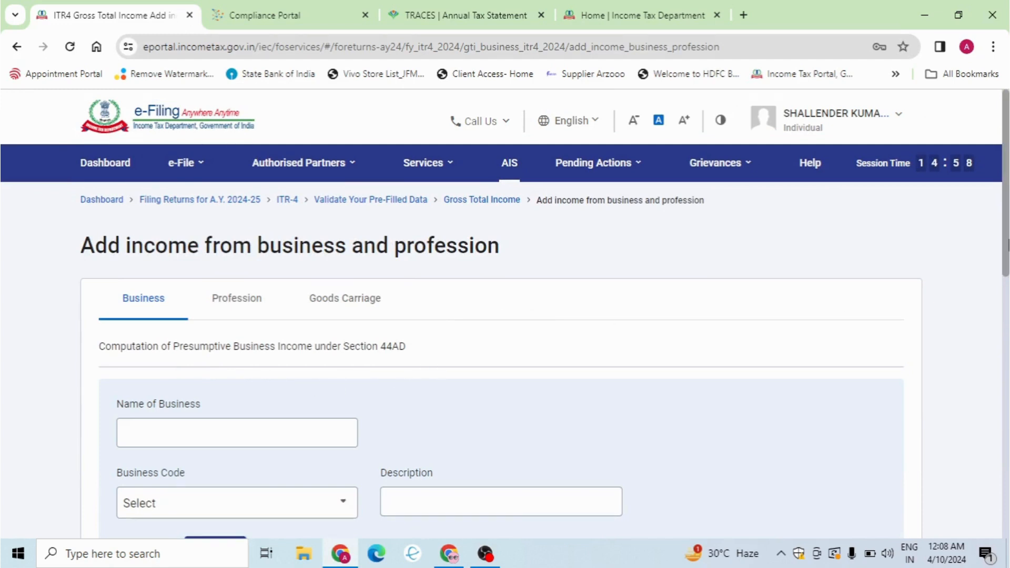
scroll(1007, 253, down, 2)
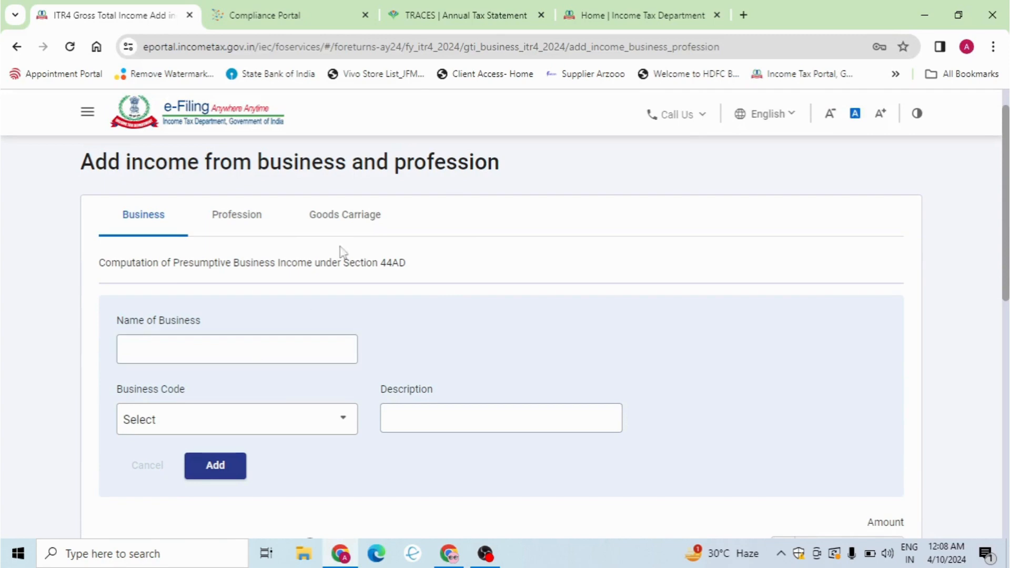
Step: Switch to TRACES and the Compliance Portal and continue both sessions before they expire
click(438, 16)
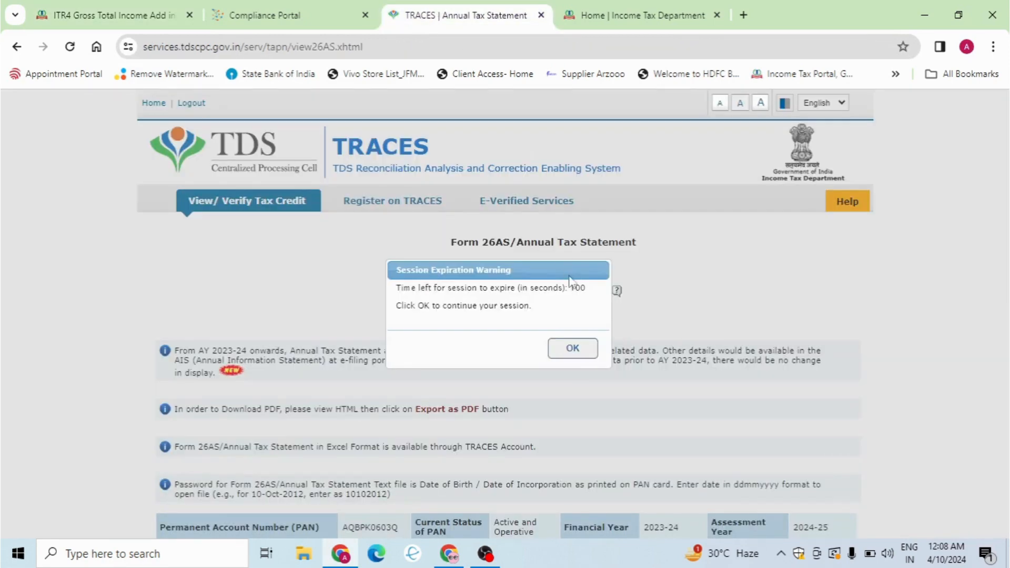
click(570, 350)
click(279, 15)
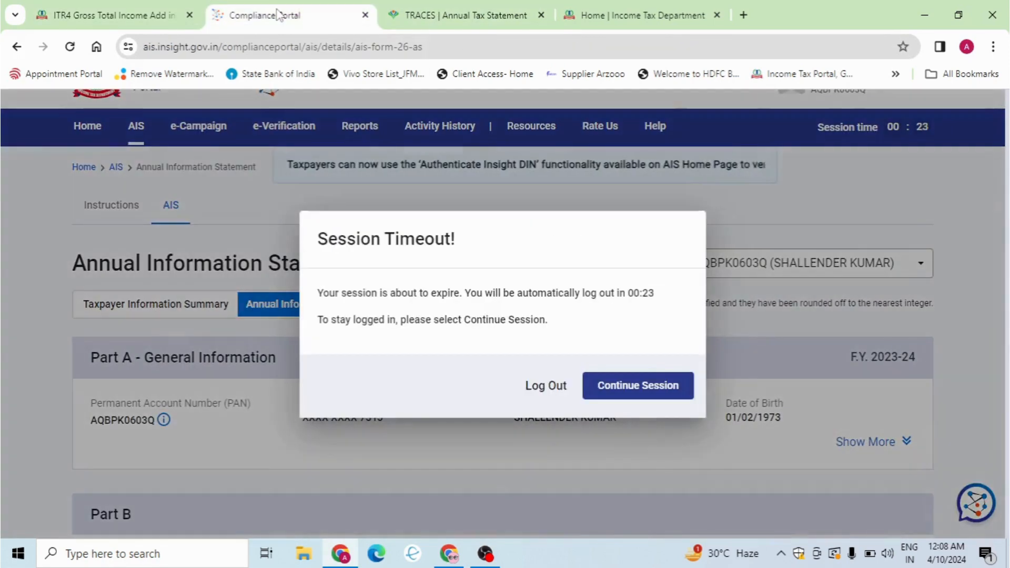
click(631, 393)
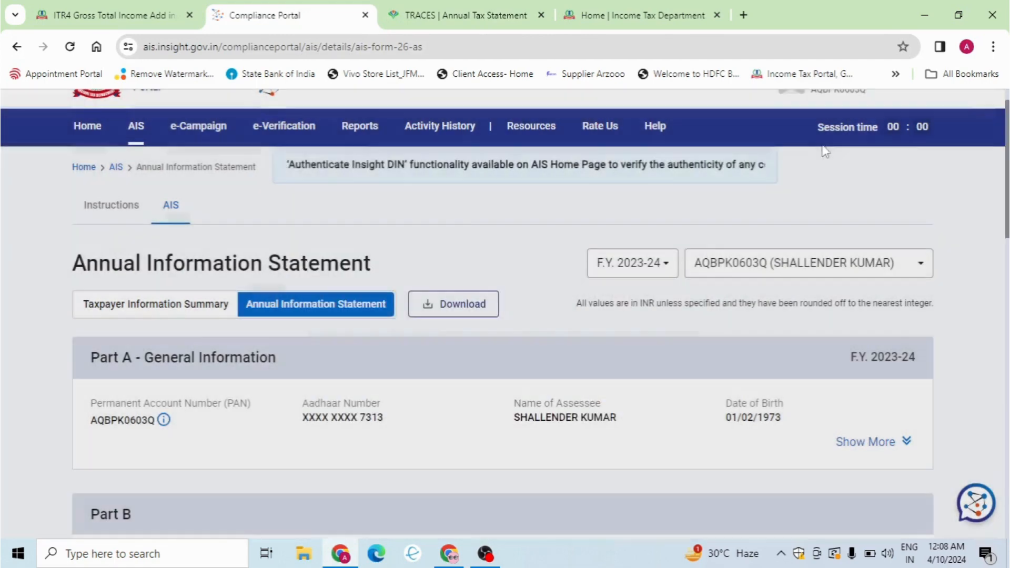
click(769, 264)
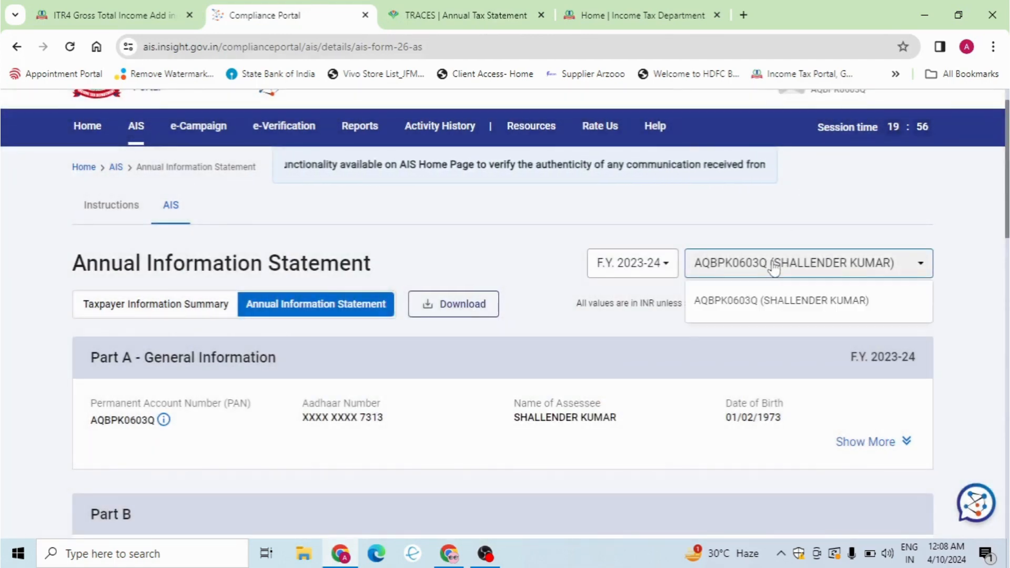
click(850, 306)
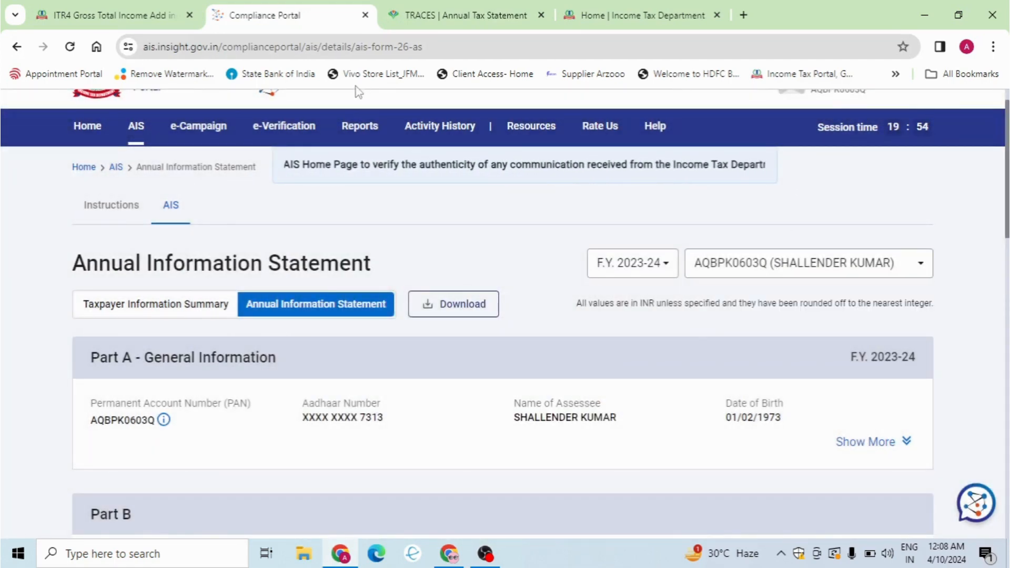
click(779, 274)
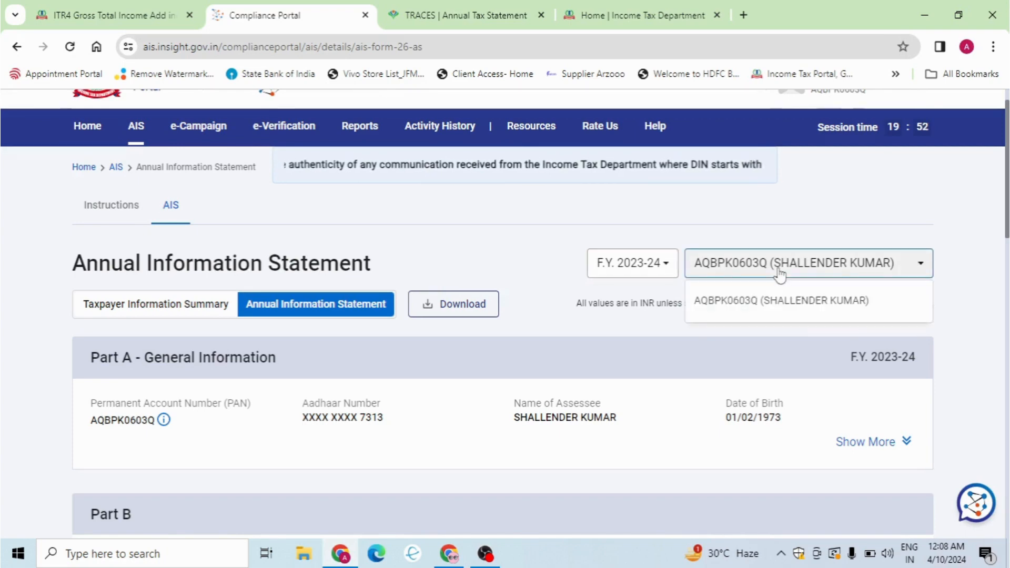
click(764, 304)
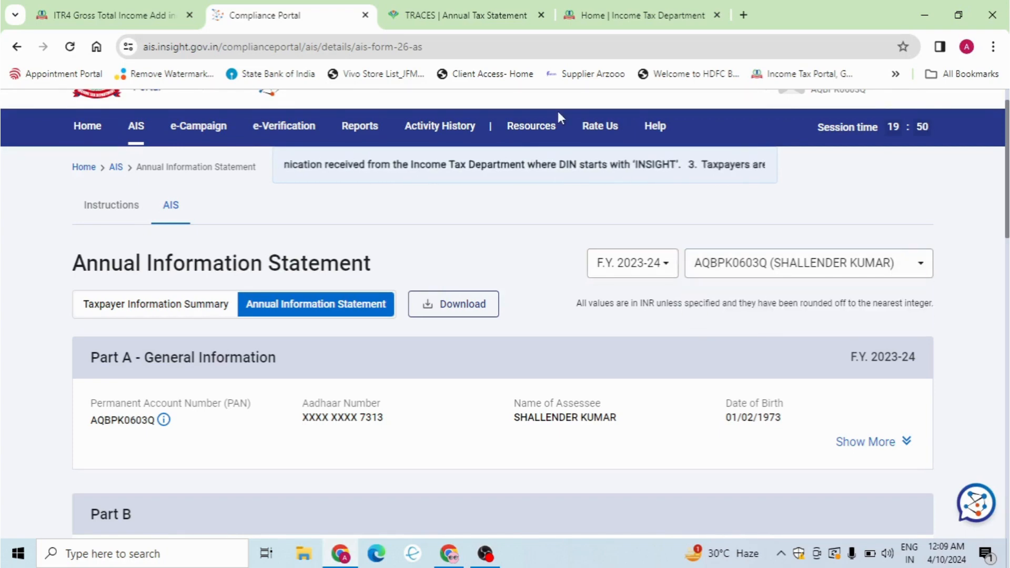
Step: Copy the assessee's name from Form 26AS on TRACES and paste it as the name of business in the ITR-4 form
click(457, 13)
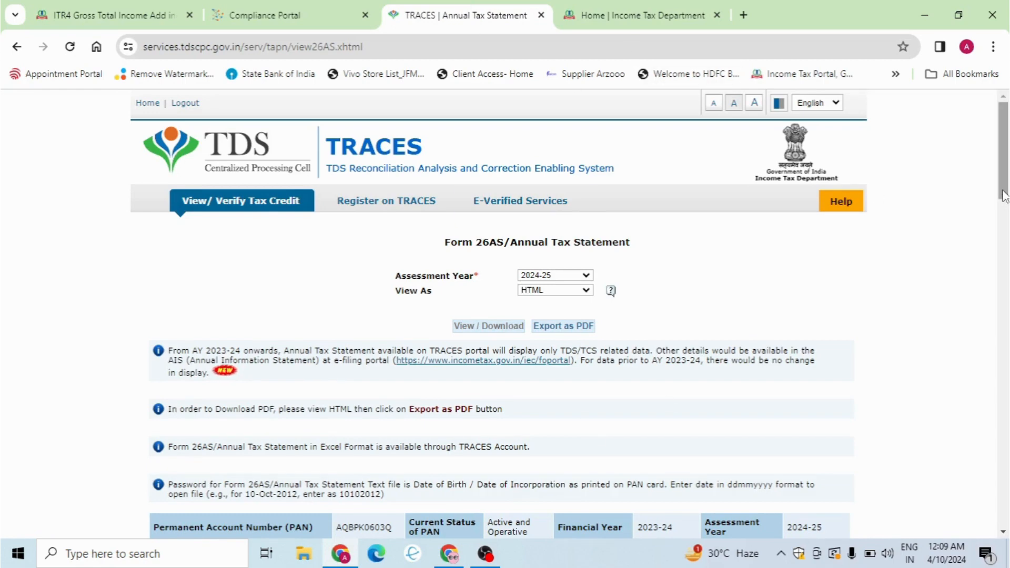
drag(1004, 196, 1004, 245)
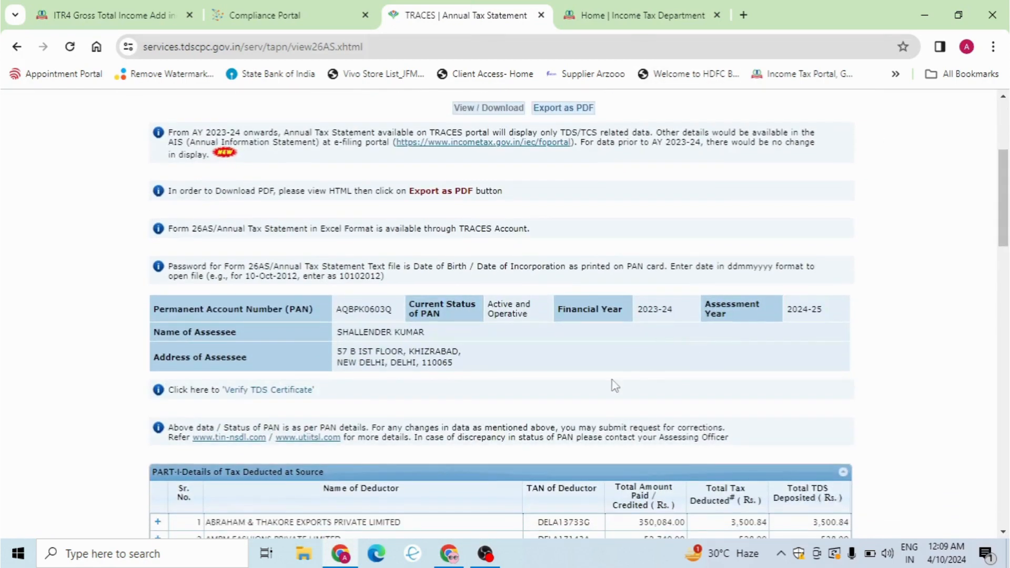
drag(338, 333, 427, 339)
key(ctrl+c)
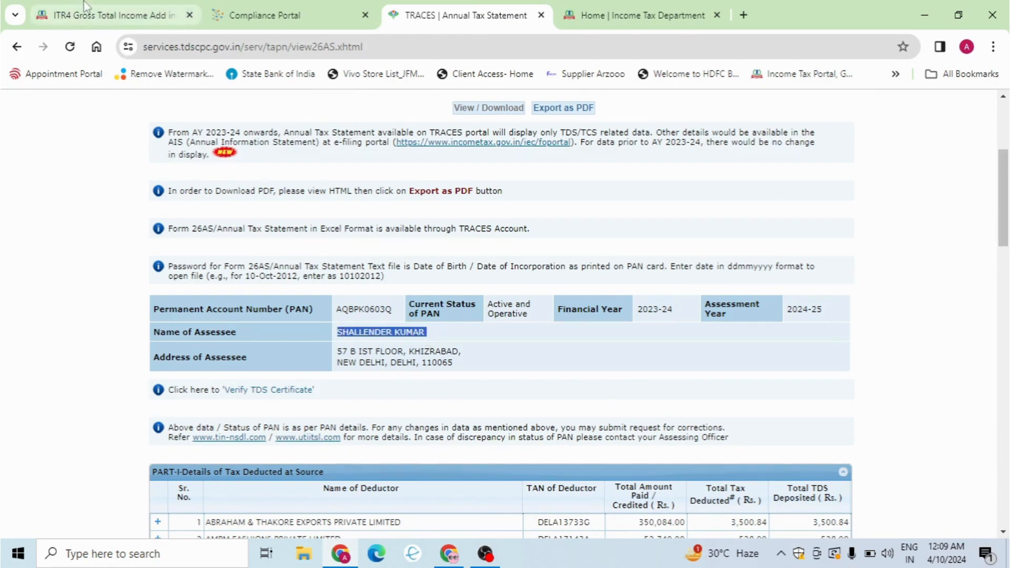
click(86, 15)
click(256, 347)
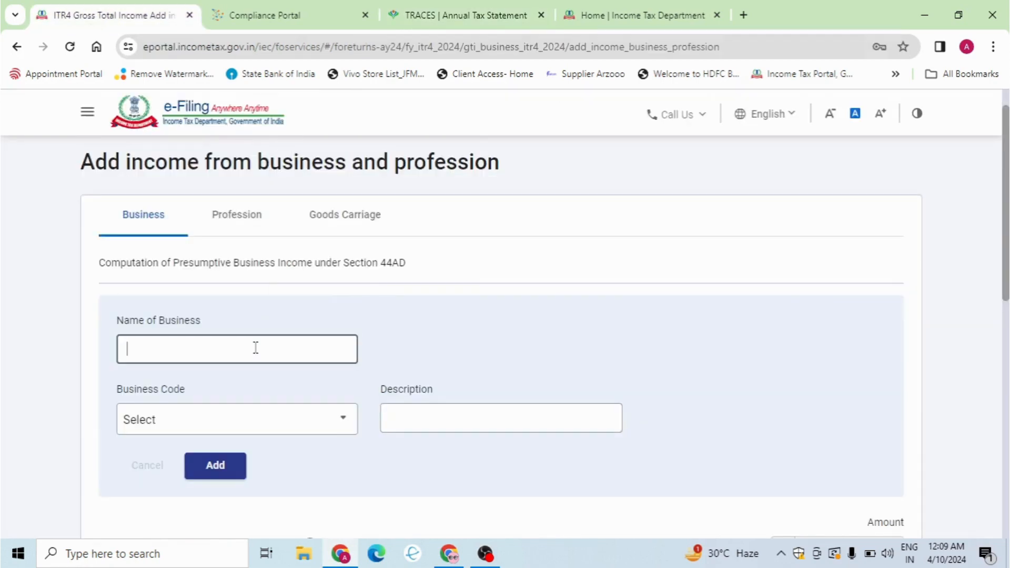
key(ctrl+v)
Step: Set the business code to 21008-Other services n.e.c
click(251, 426)
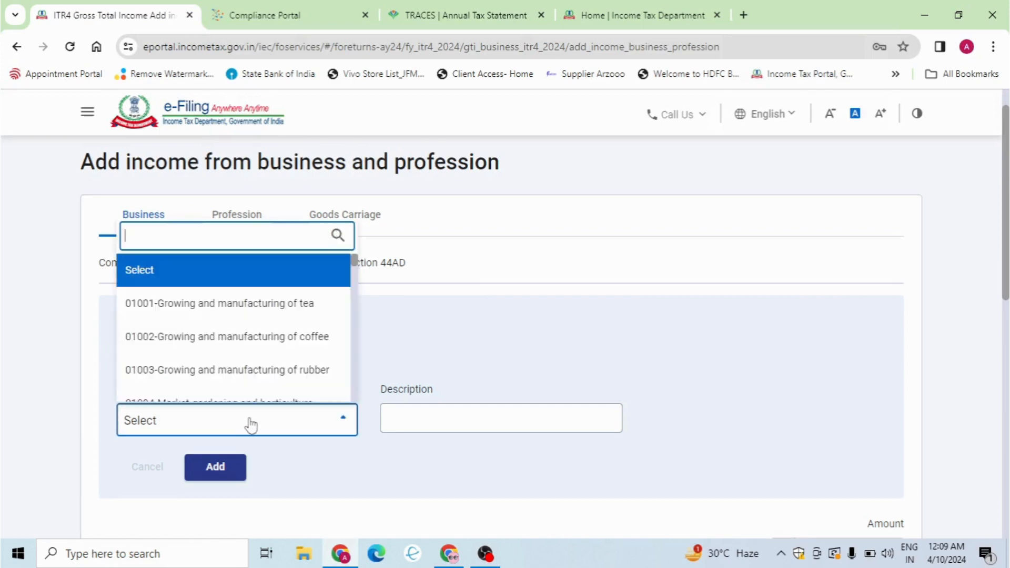
drag(355, 269, 359, 288)
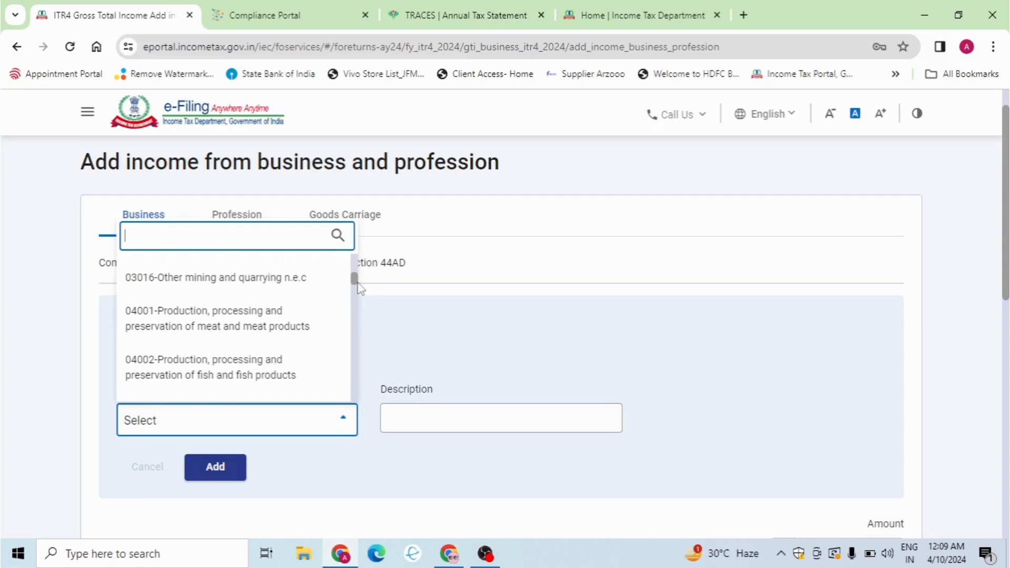
text(0)
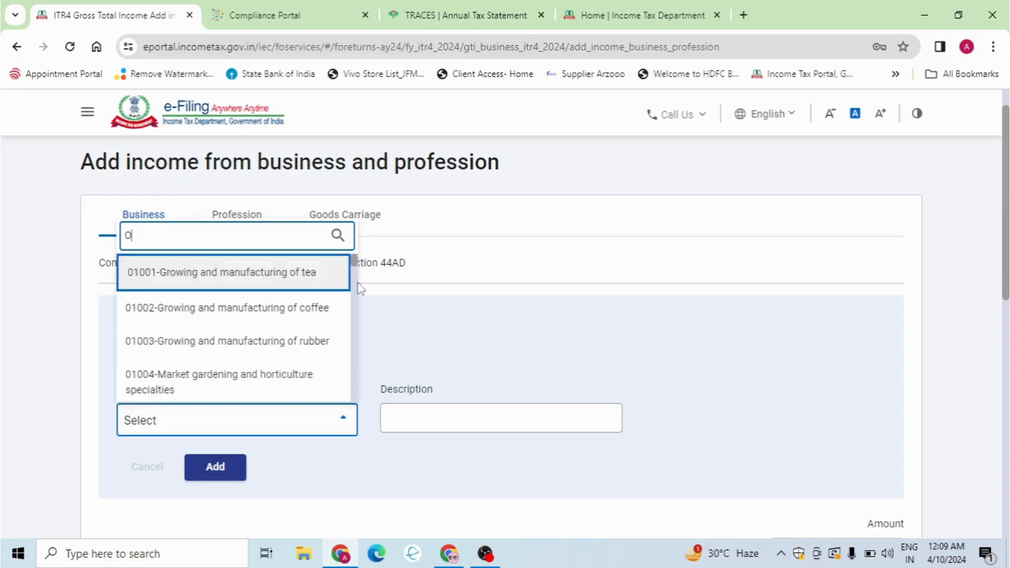
text(4)
key(BackSpace)
scroll(353, 272, down, 2)
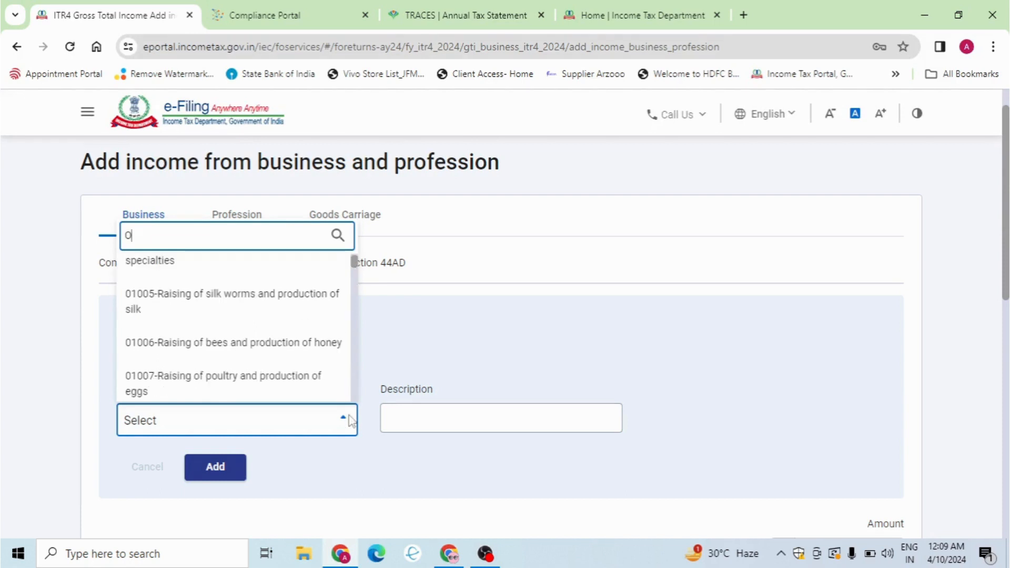
drag(354, 269, 354, 402)
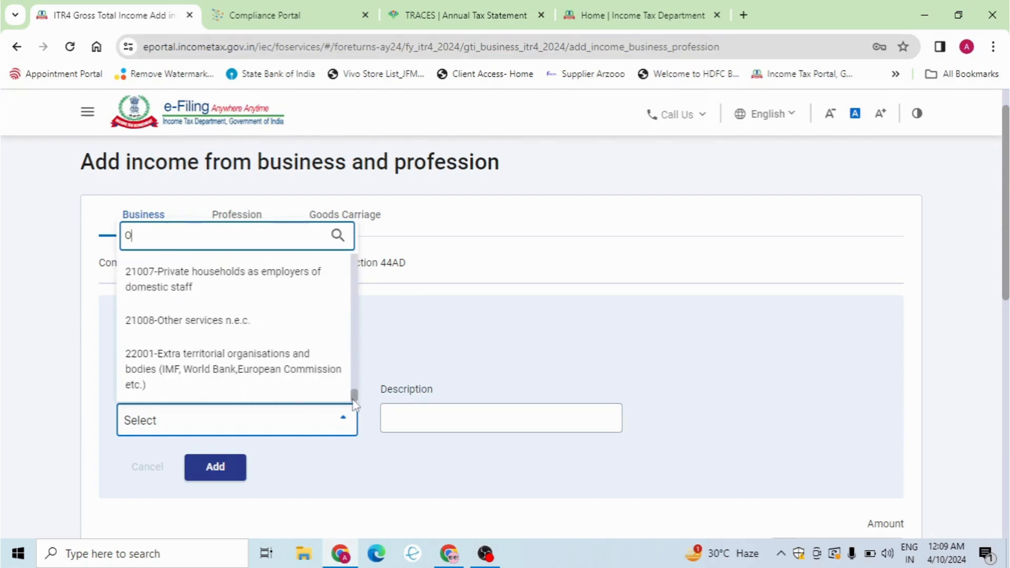
click(287, 322)
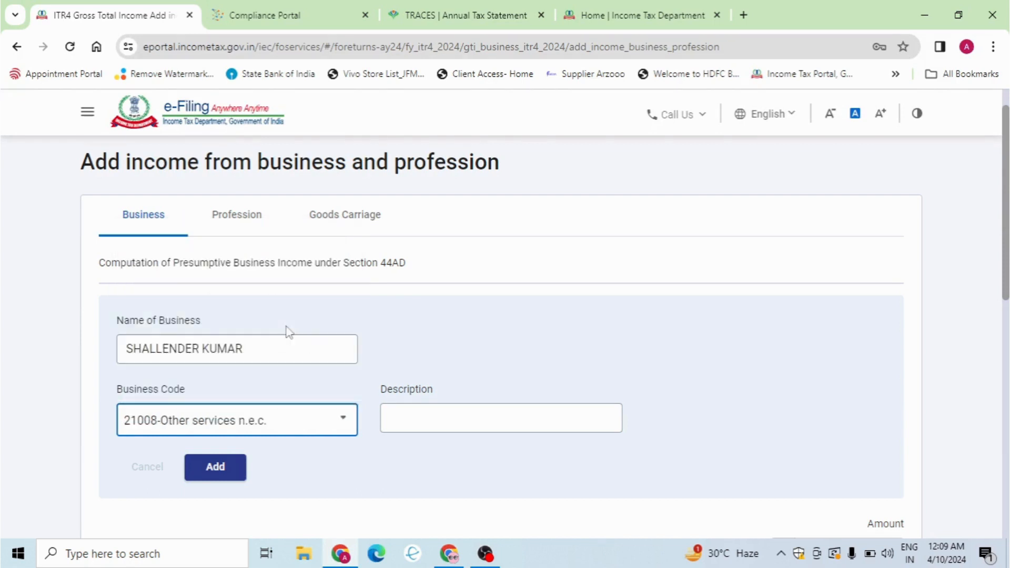
Step: Leave the description blank and add the business entry to the Section 44AD computation
click(419, 420)
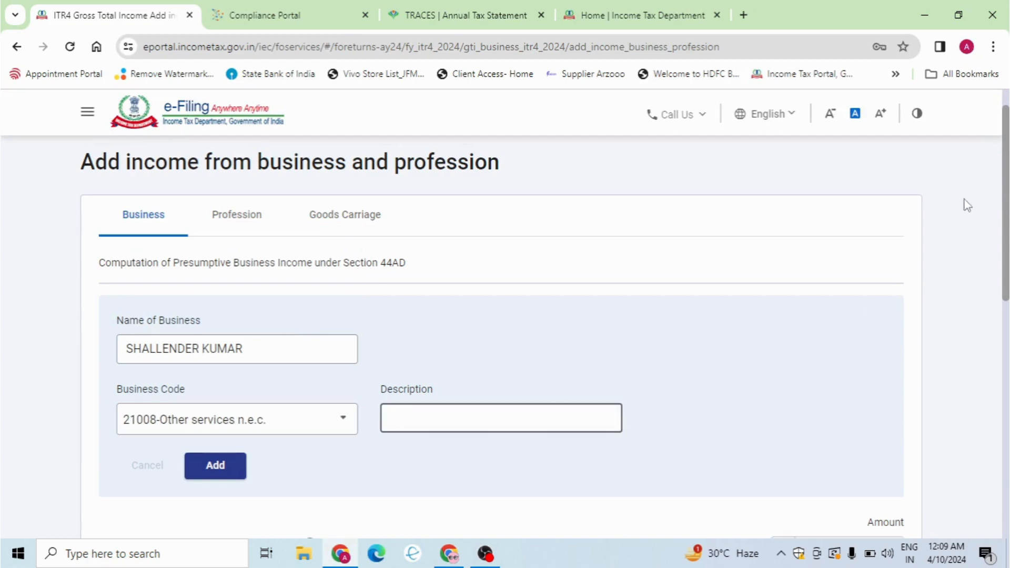
drag(1007, 221, 1008, 291)
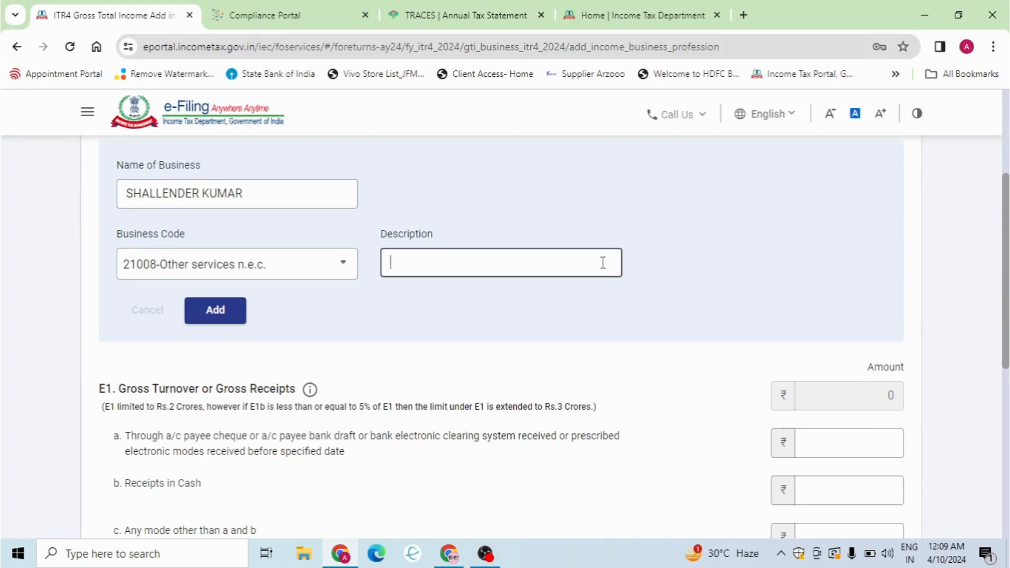
click(235, 317)
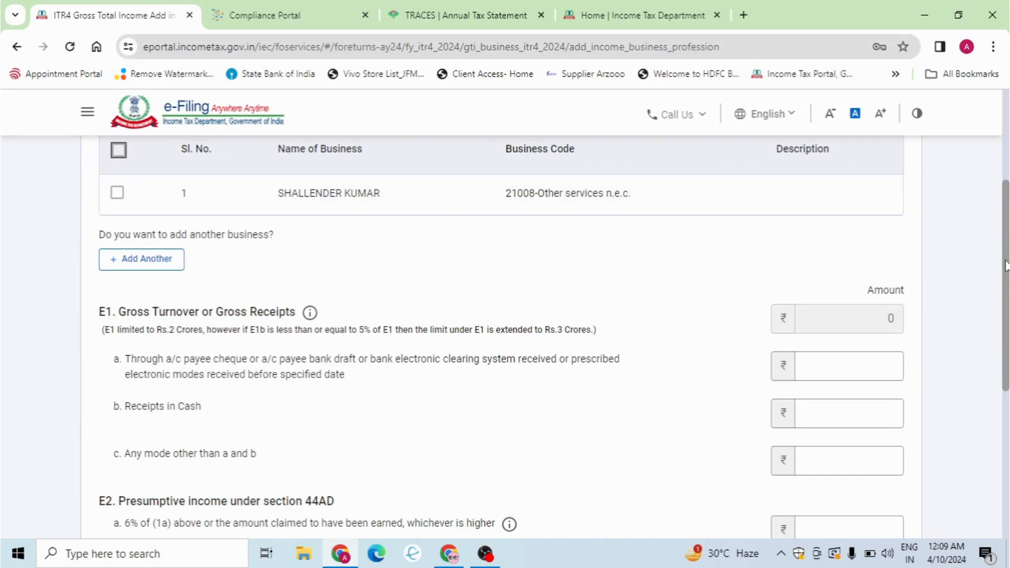
Step: Read the E1 Gross Turnover or Gross Receipts section and its help note on how turnover is reported
drag(1006, 266, 1006, 296)
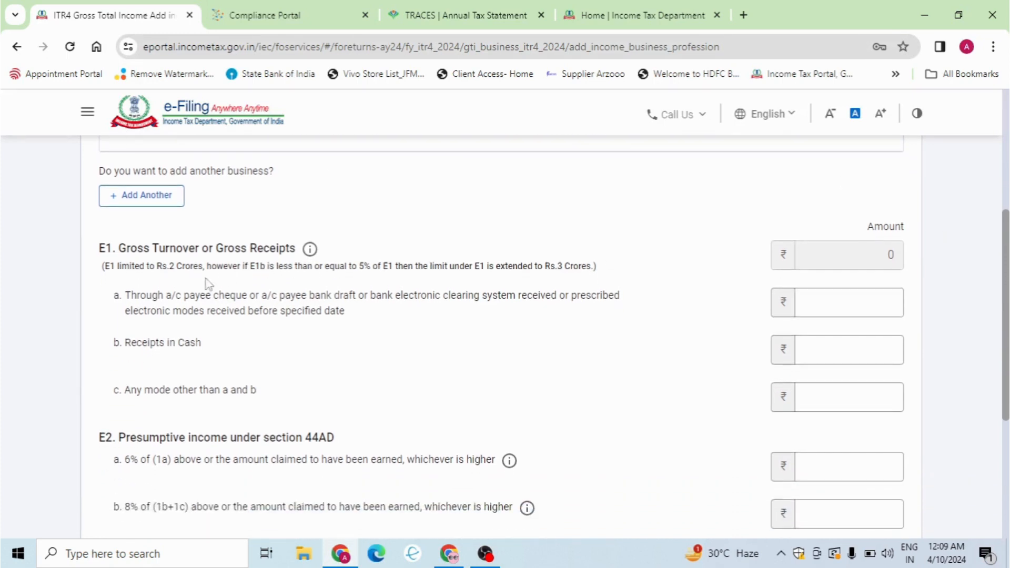
mouse_move(311, 252)
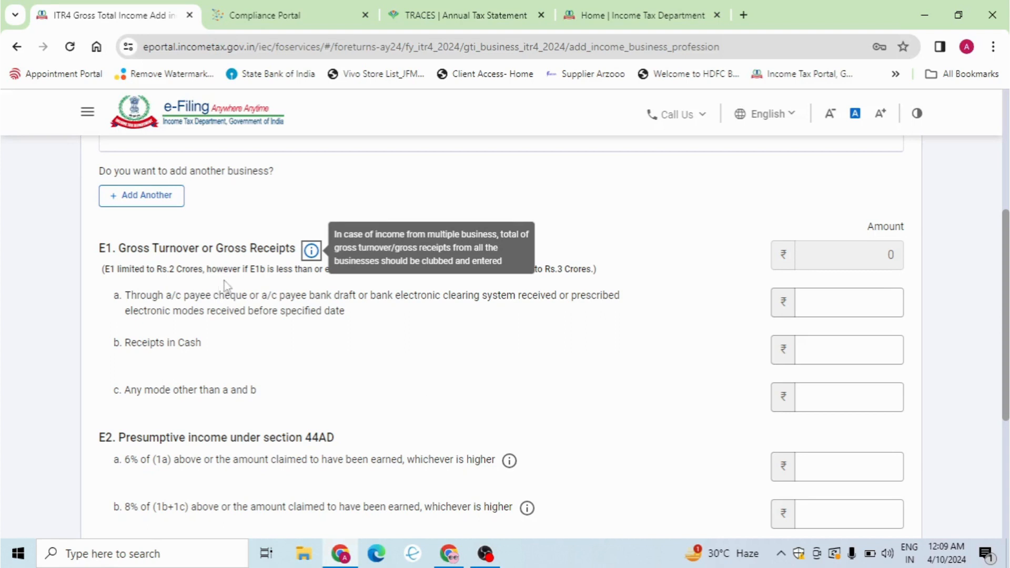
click(255, 283)
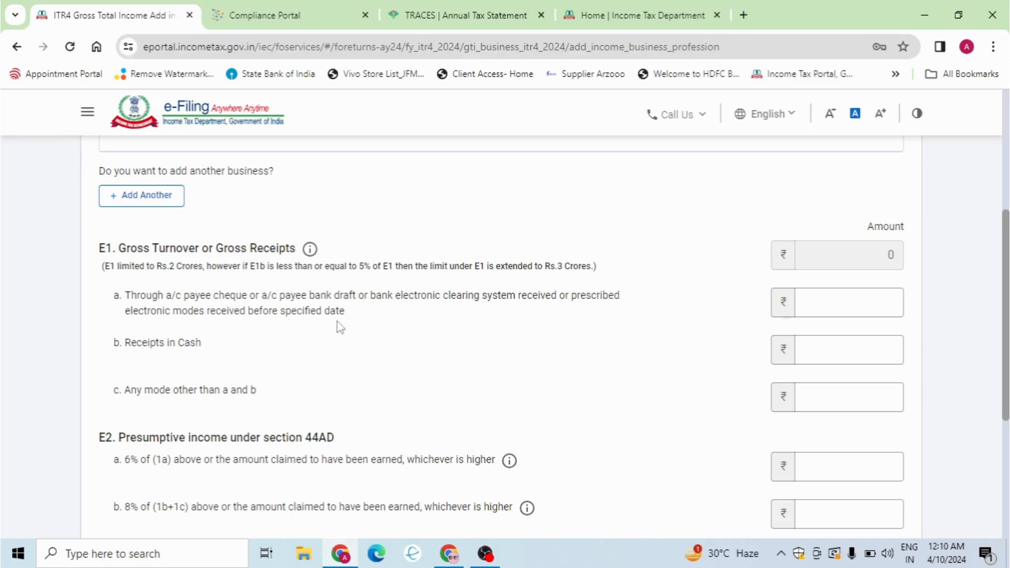
Step: Look up the GST turnover in the AIS and enter 20,00,000 as E1a receipts through bank or electronic modes in the ITR-4 form
click(819, 305)
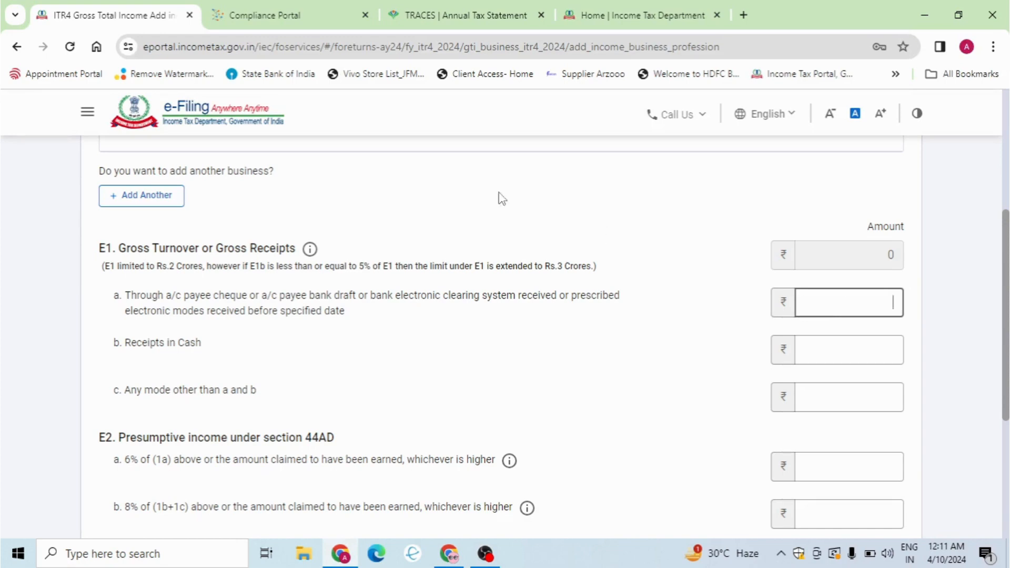
click(484, 20)
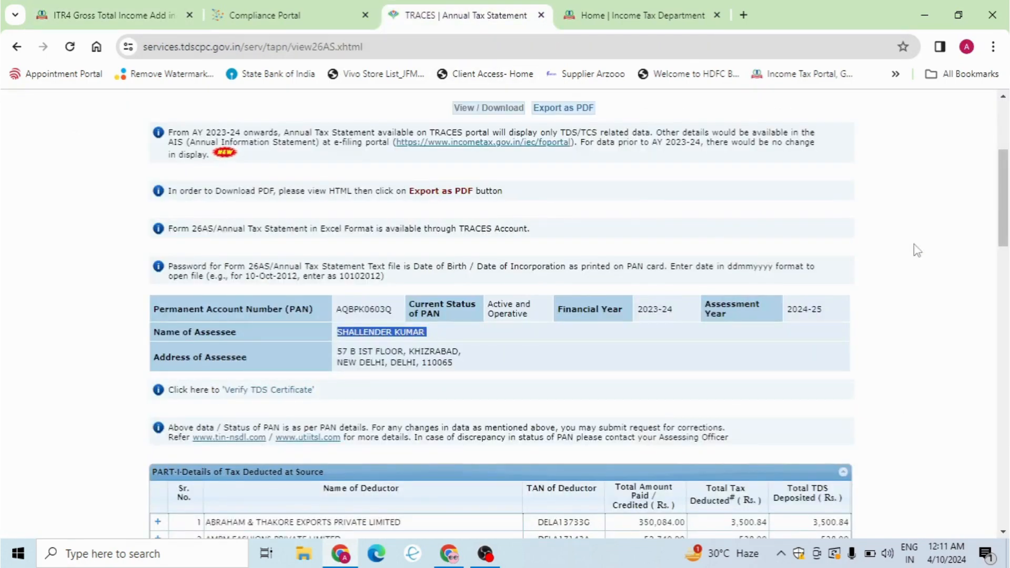
click(621, 25)
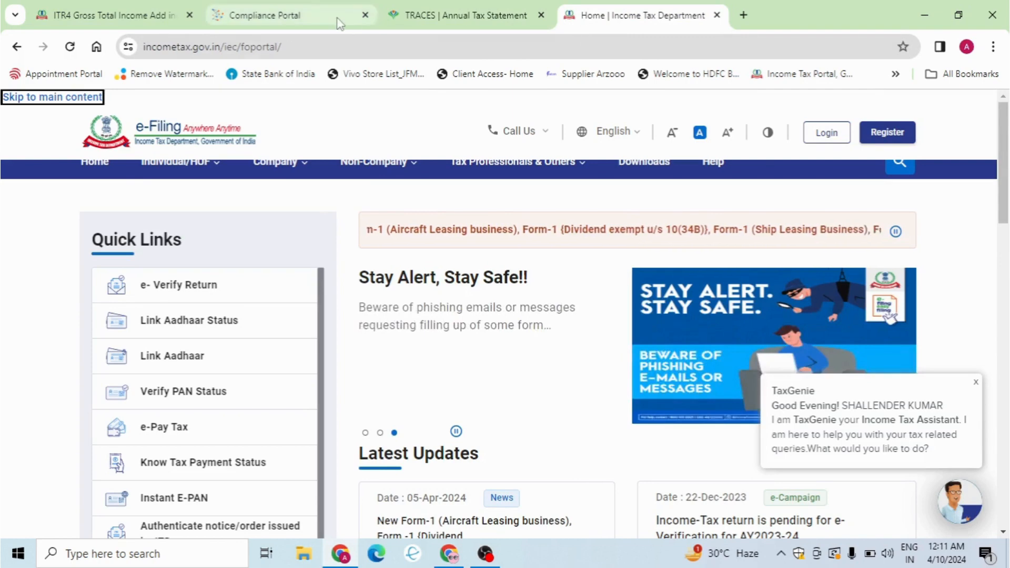
click(274, 16)
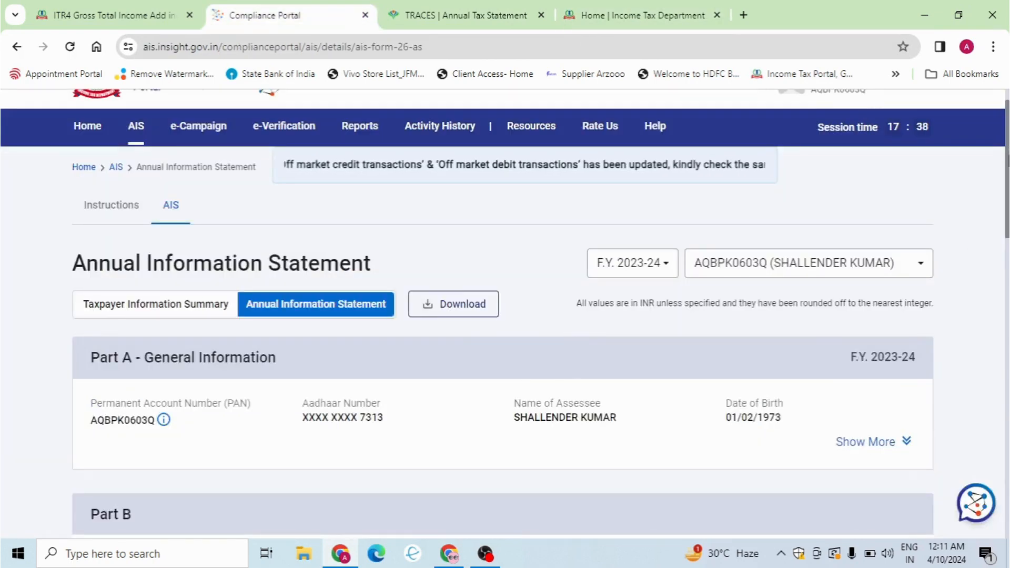
scroll(1007, 259, down, 6)
scroll(1007, 259, down, 1)
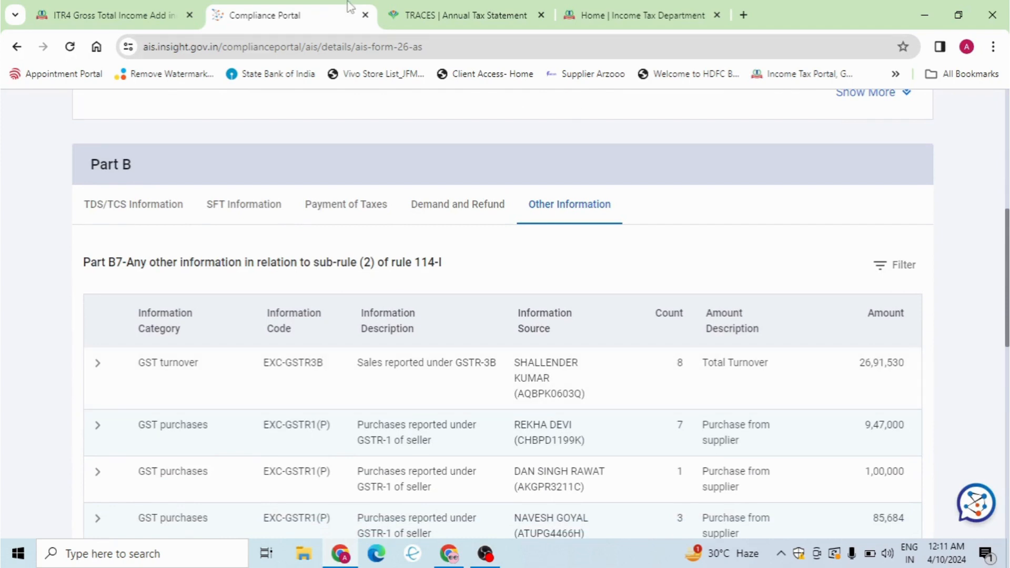
click(145, 10)
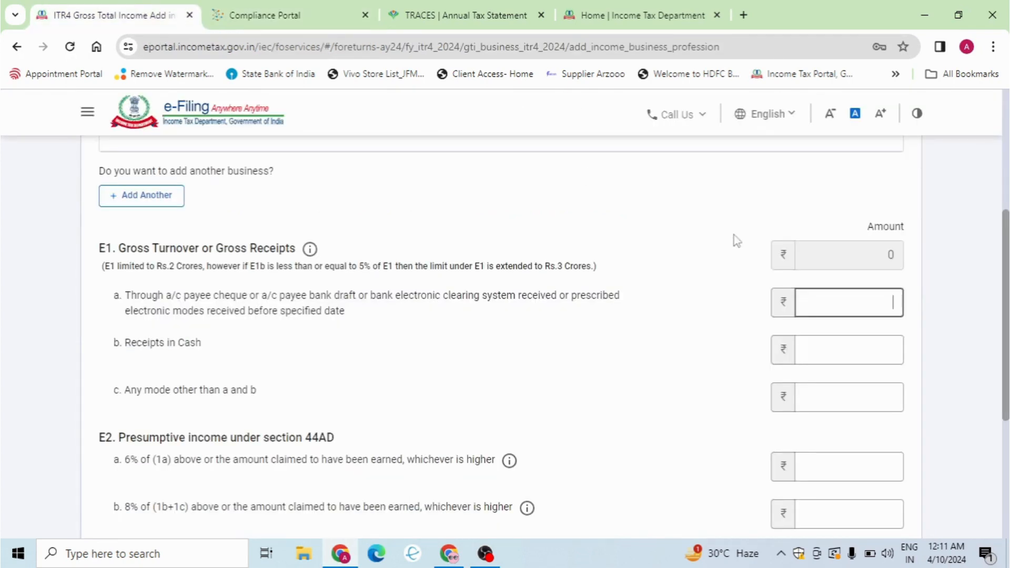
click(877, 314)
text(20,00,000)
click(729, 350)
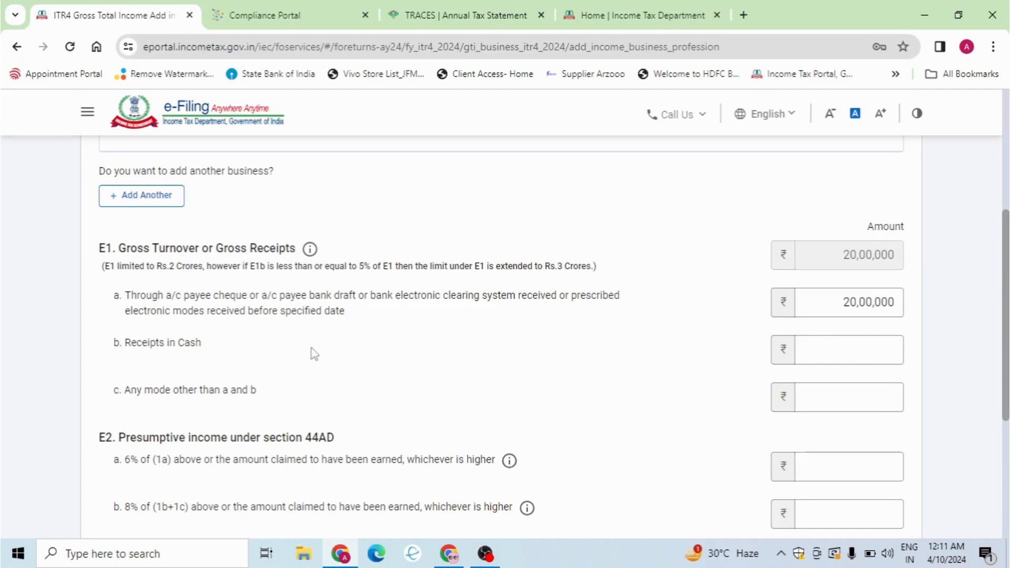
Step: Recheck the GST turnover in the AIS and enter the remaining 6,91,530 as Receipts in Cash under E1b
click(307, 26)
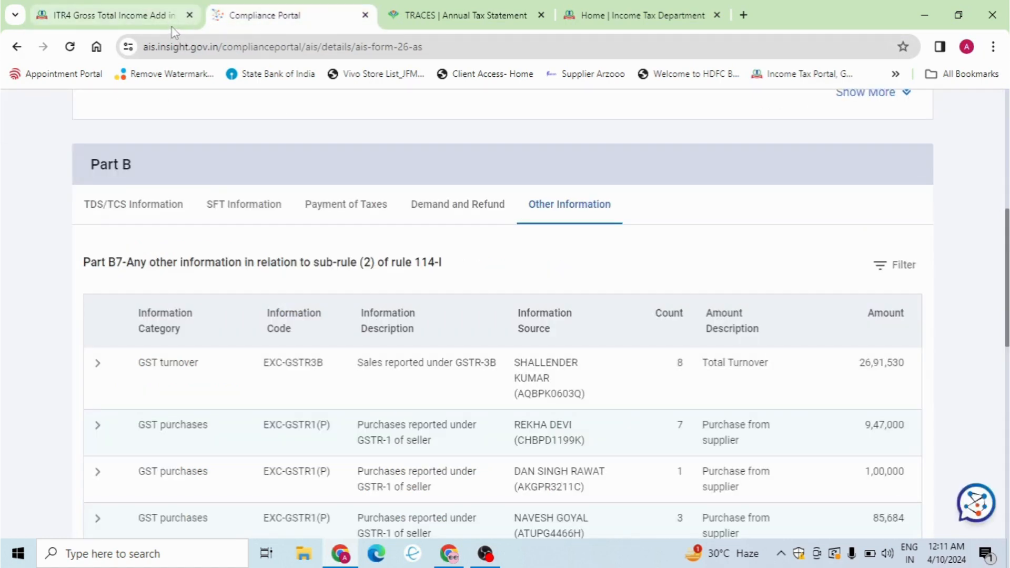
mouse_move(174, 33)
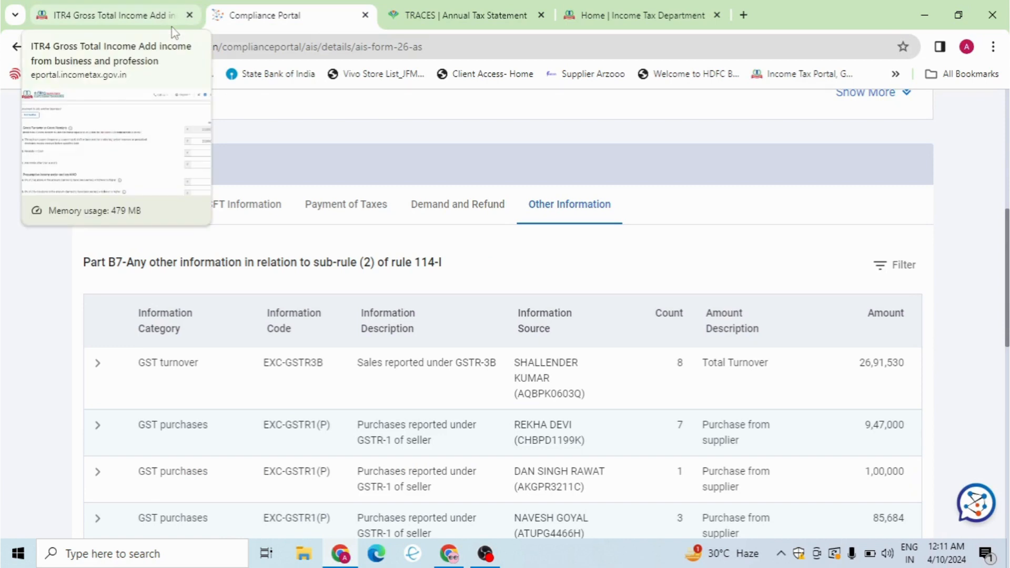
click(167, 25)
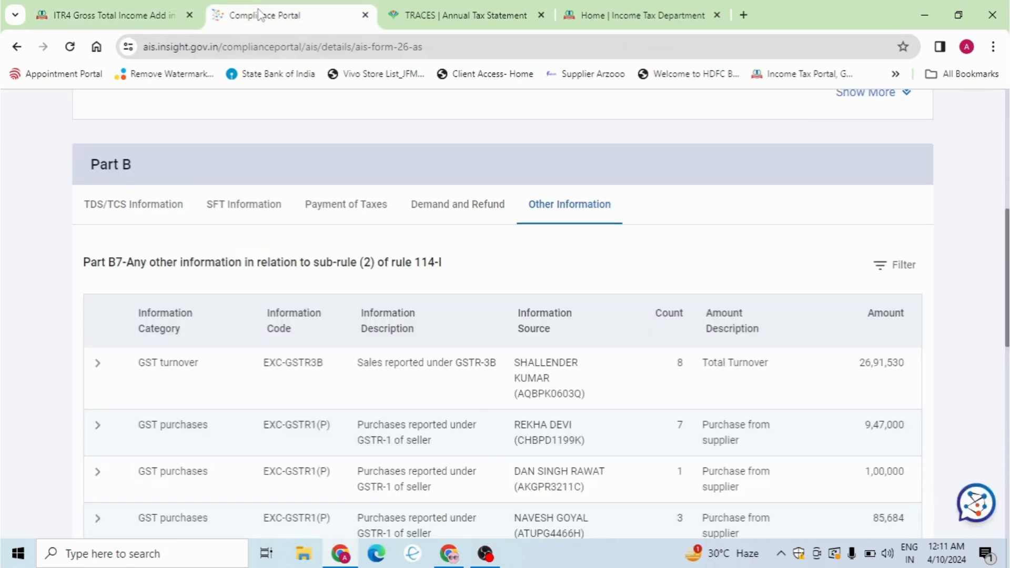
click(200, 16)
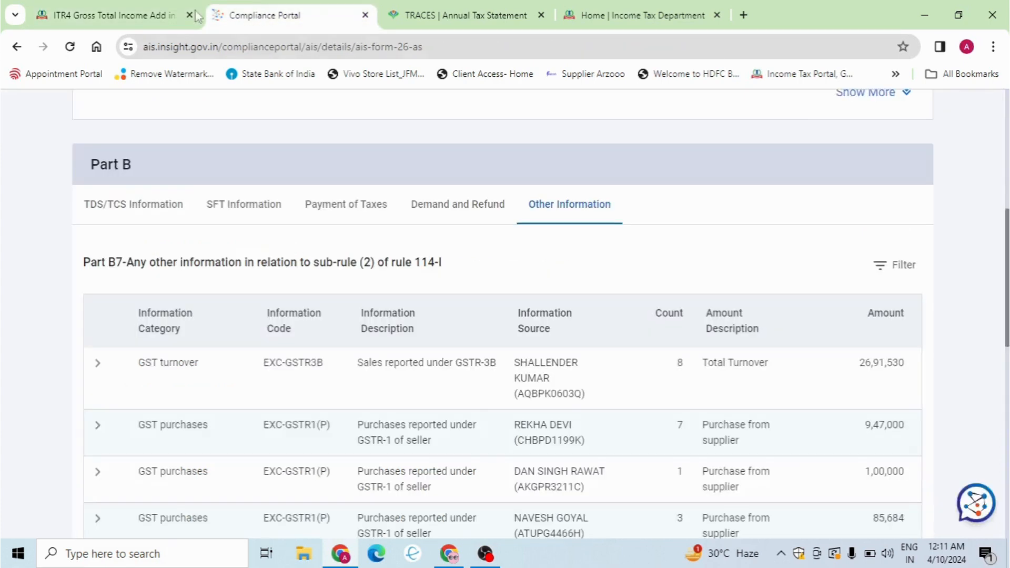
click(100, 14)
click(866, 351)
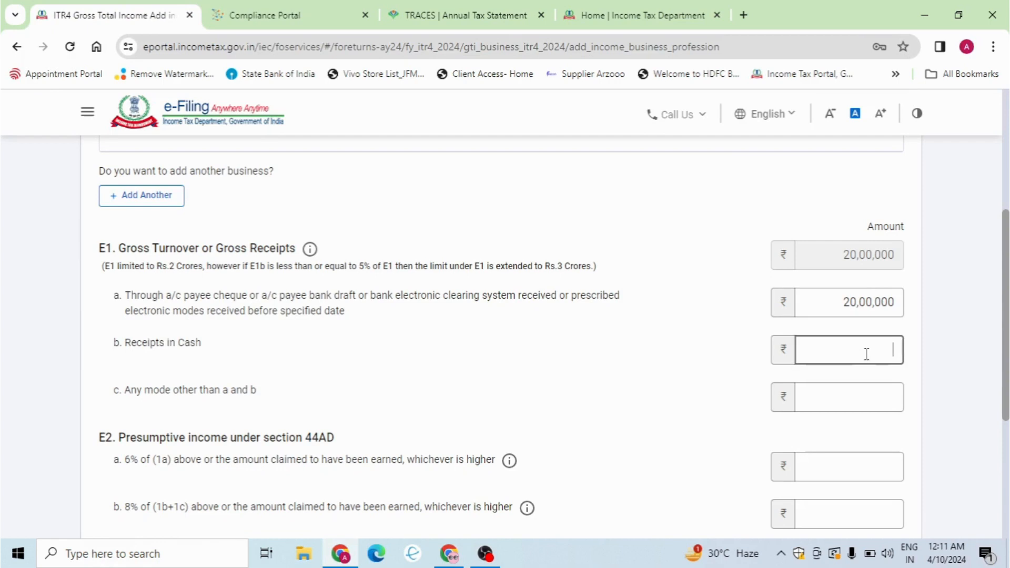
text(6,91,5)
text(30)
click(951, 369)
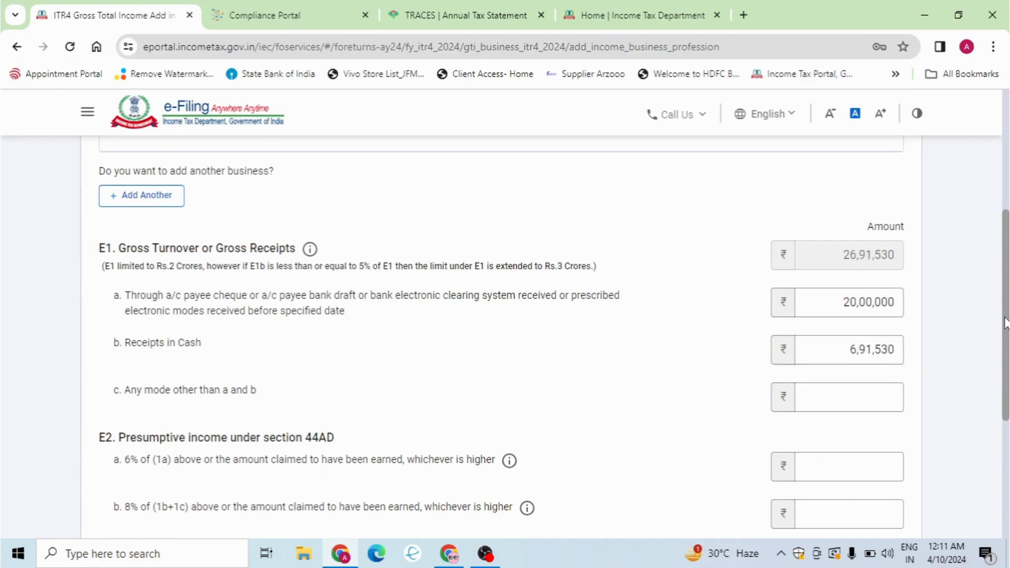
Step: Set the Section 44AD presumptive income at 6% (E2a) to 4,00,000
drag(1006, 326, 1008, 362)
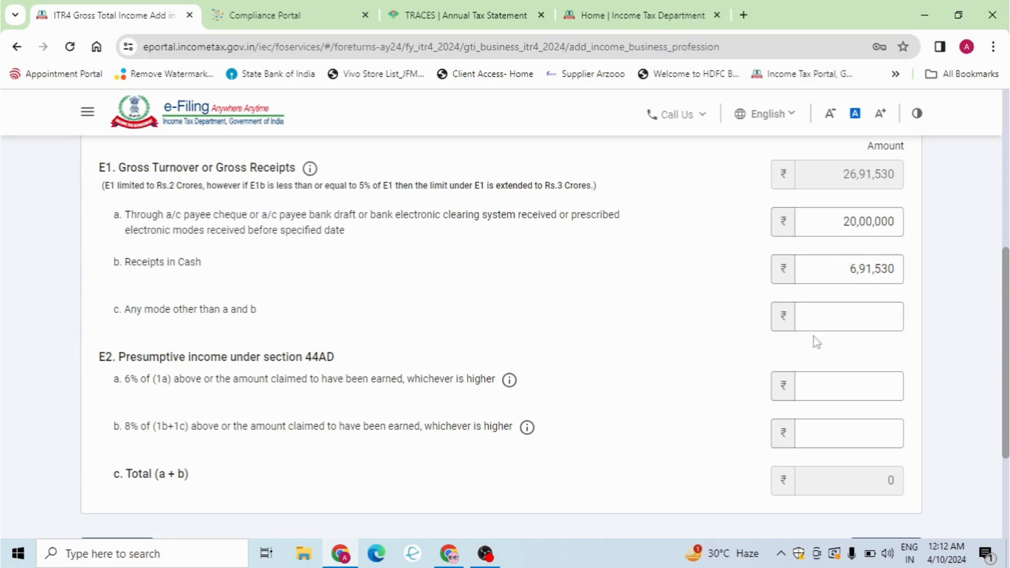
click(816, 384)
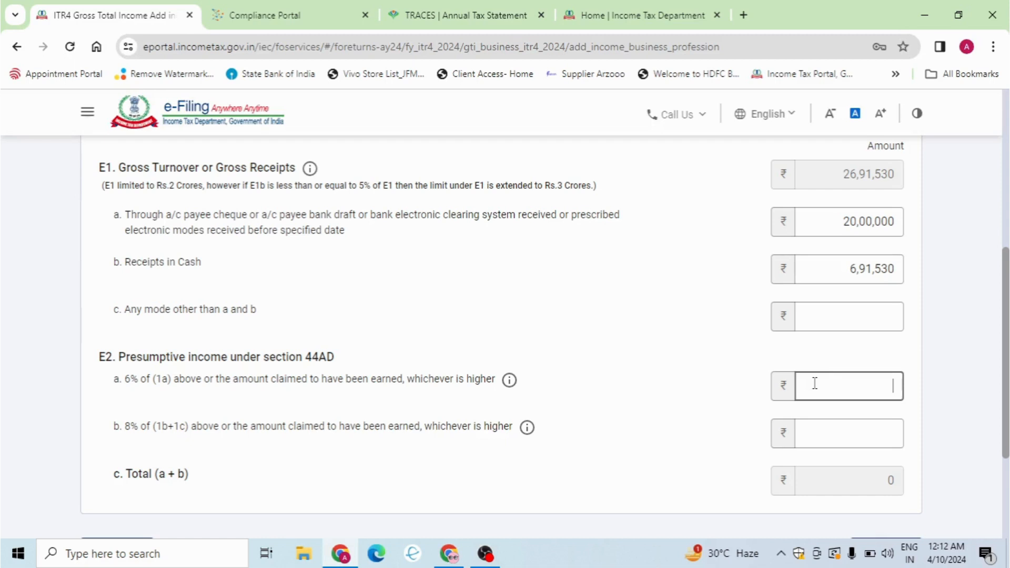
text(50000)
key(BackSpace)
key(BackSpace)
key(BackSpace)
key(BackSpace)
text(400000)
click(730, 413)
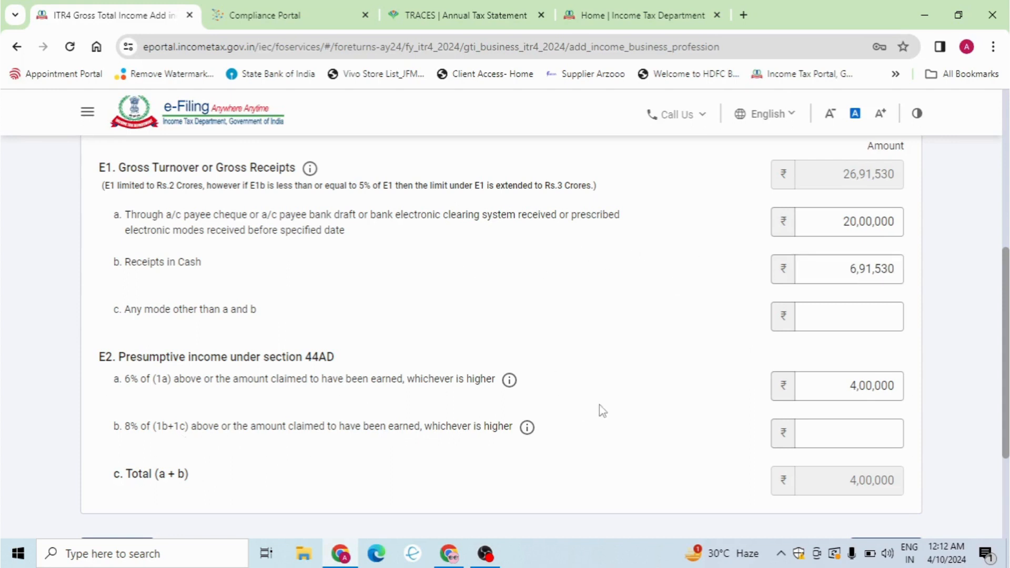
Step: Set the presumptive income at 8% (E2b) to 90,000 and add the business income details to the return
click(837, 430)
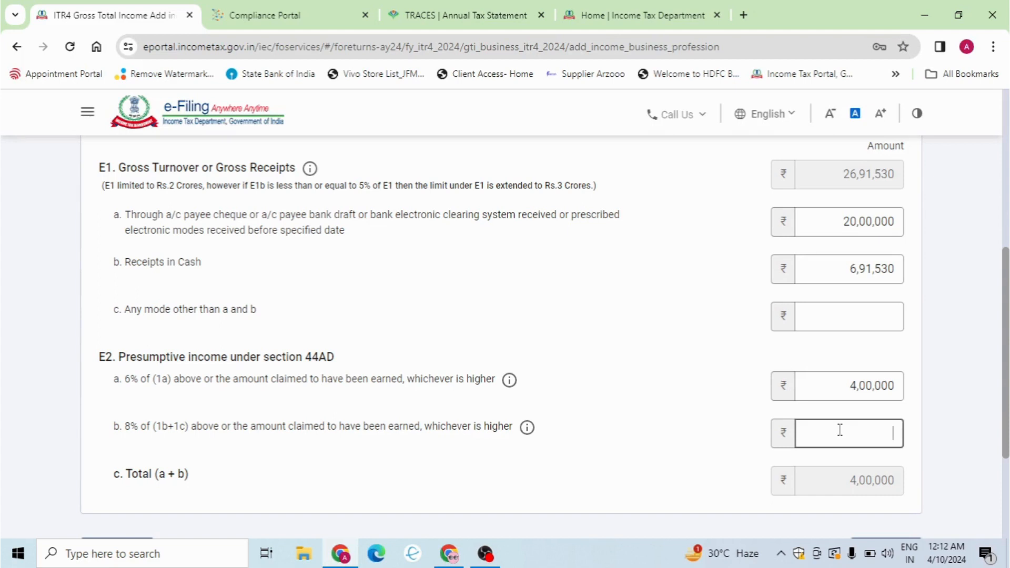
text(900000)
key(BackSpace)
click(949, 445)
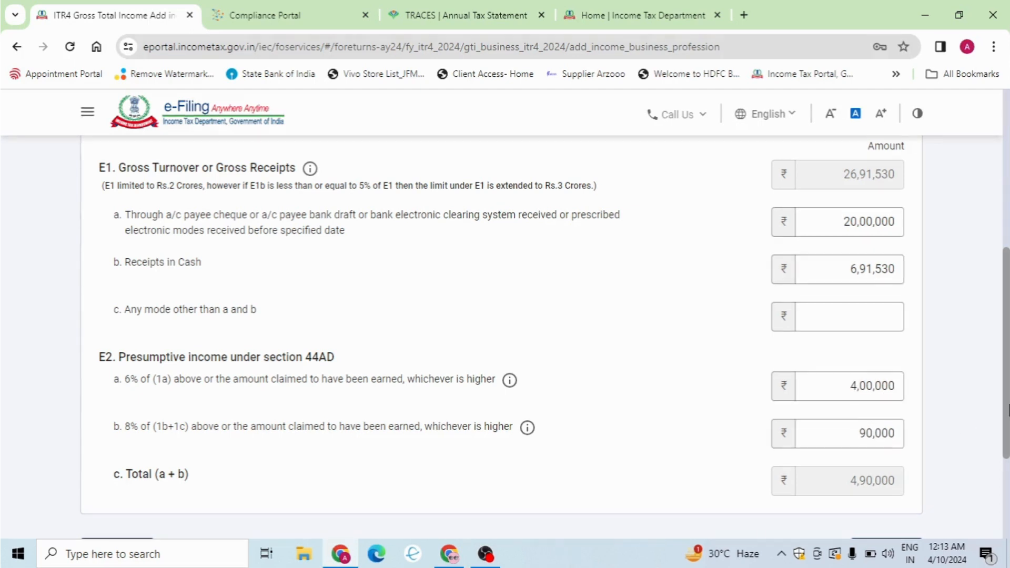
drag(1009, 403, 1004, 450)
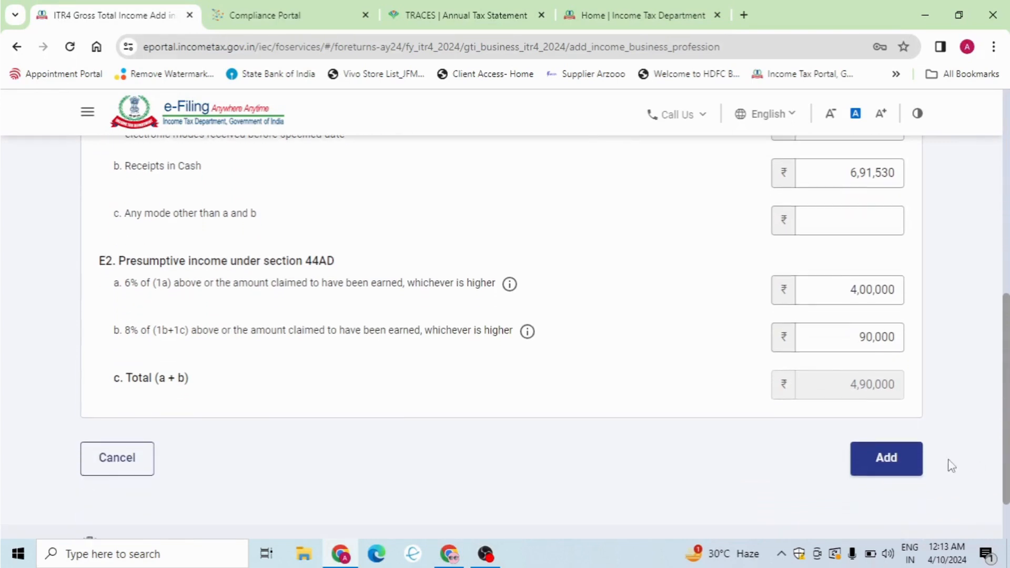
click(908, 468)
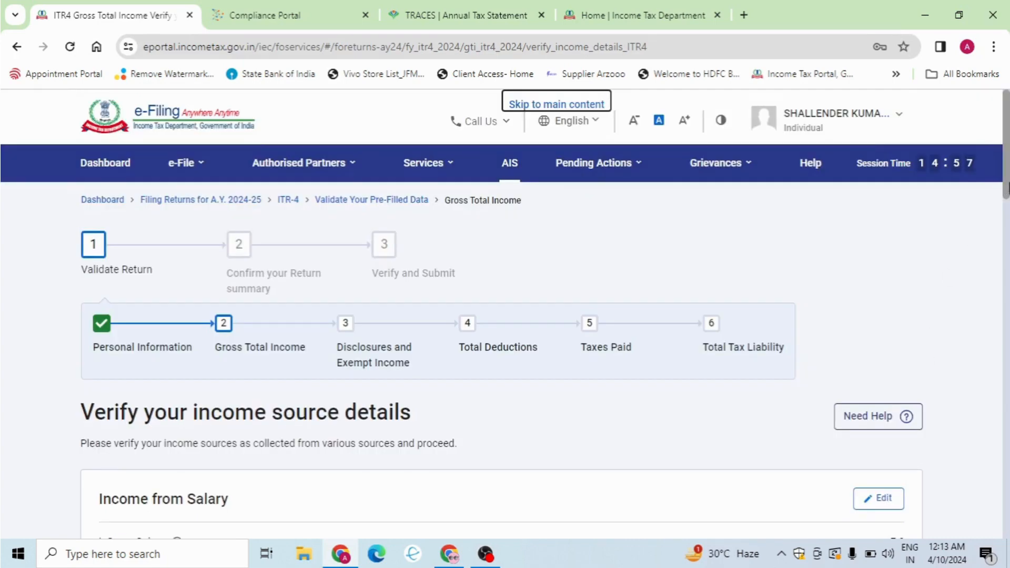
Step: Review the salary, house property and business income details and start adding details for income from other sources
drag(1007, 184, 1007, 316)
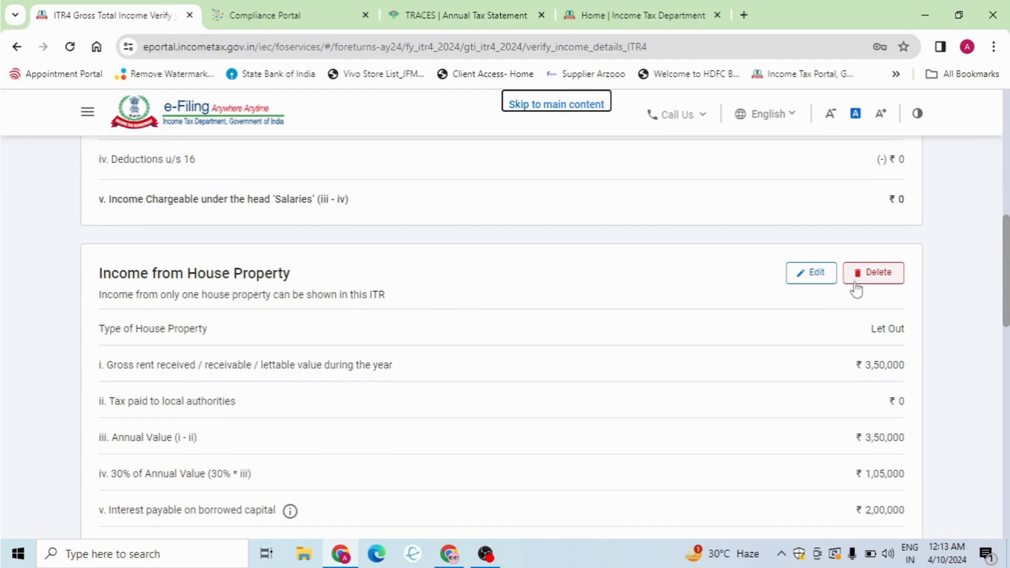
scroll(1006, 305, down, 4)
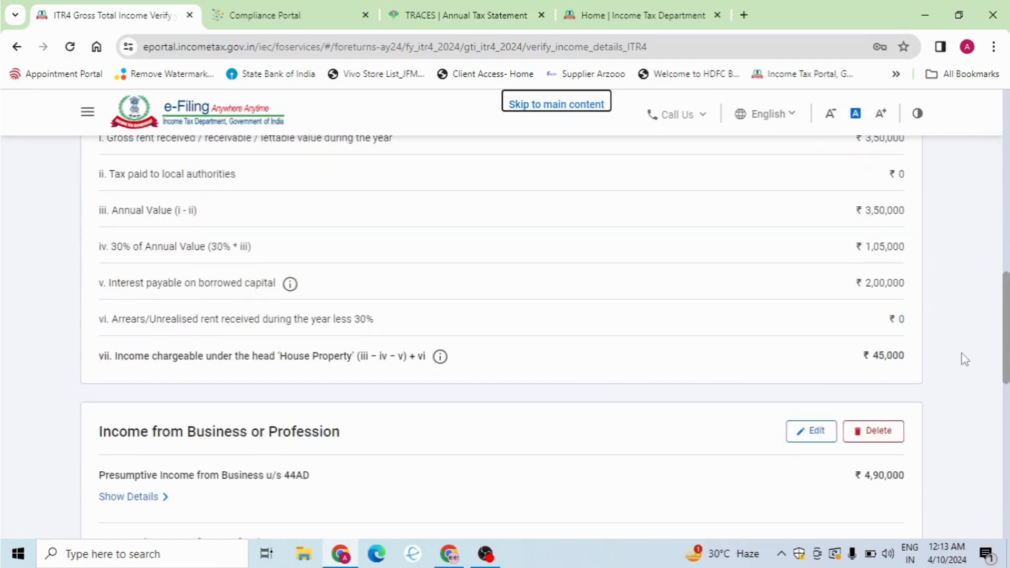
drag(1007, 350, 1007, 216)
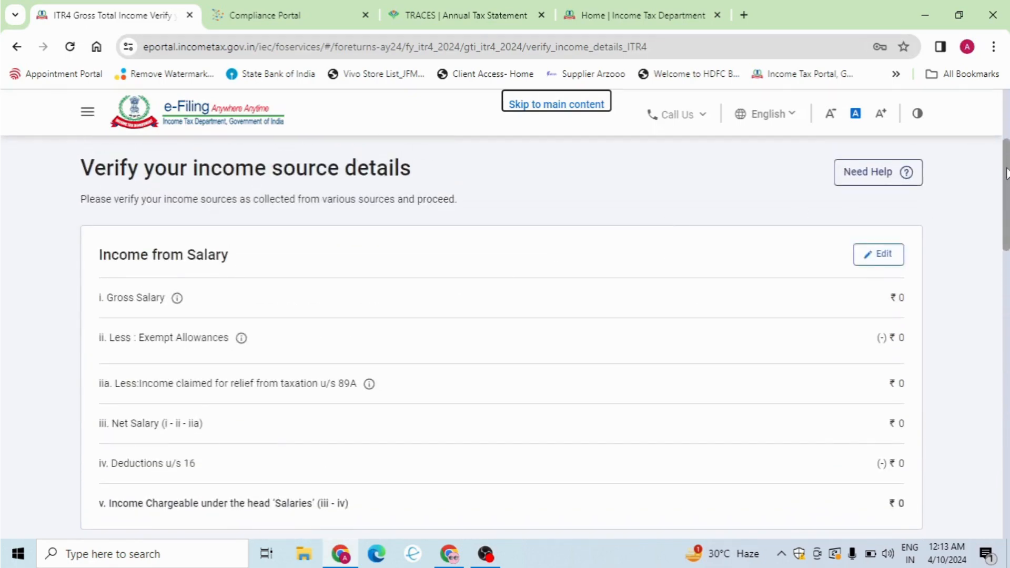
drag(1006, 174, 1006, 360)
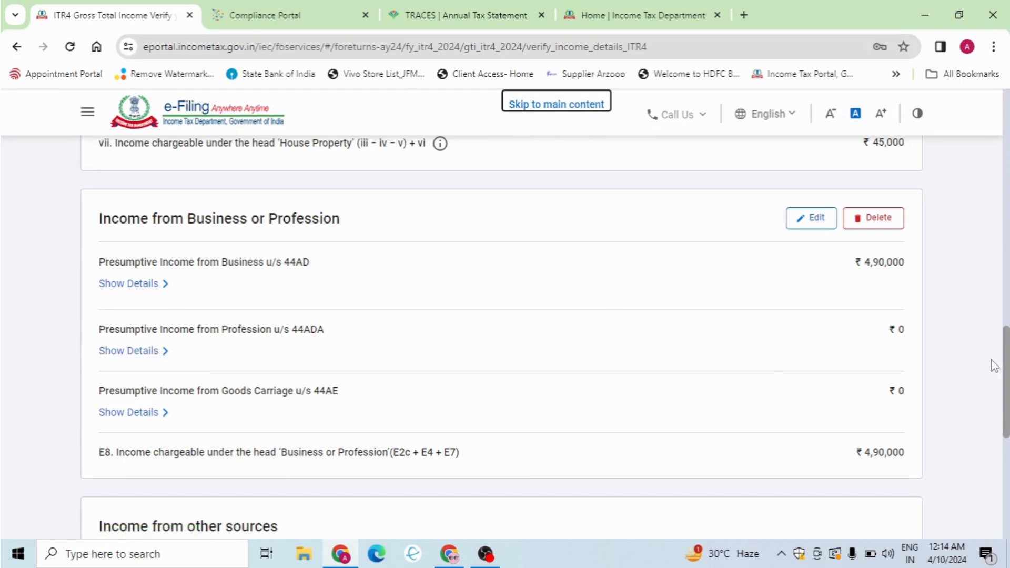
drag(1007, 374, 1007, 454)
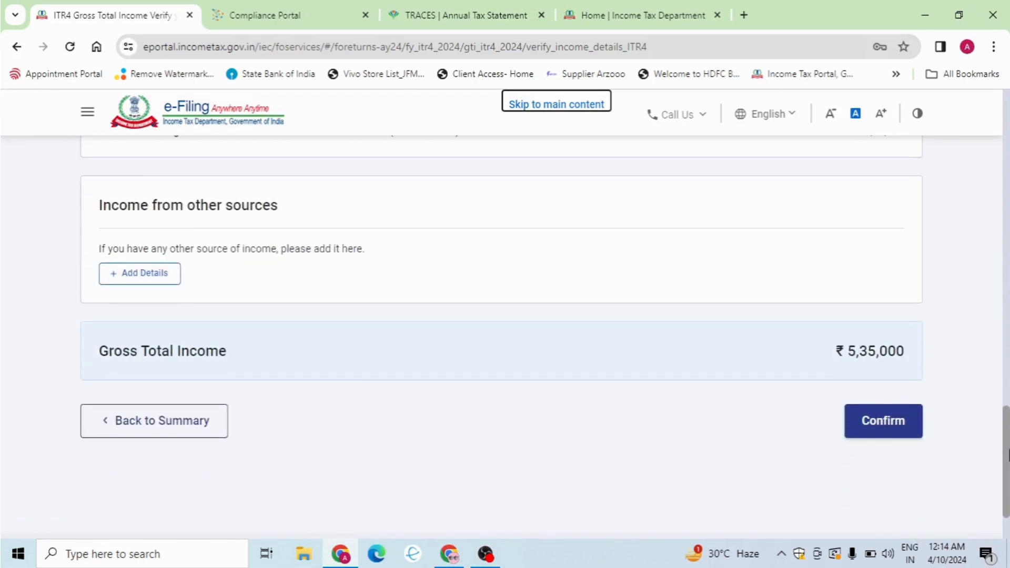
click(168, 276)
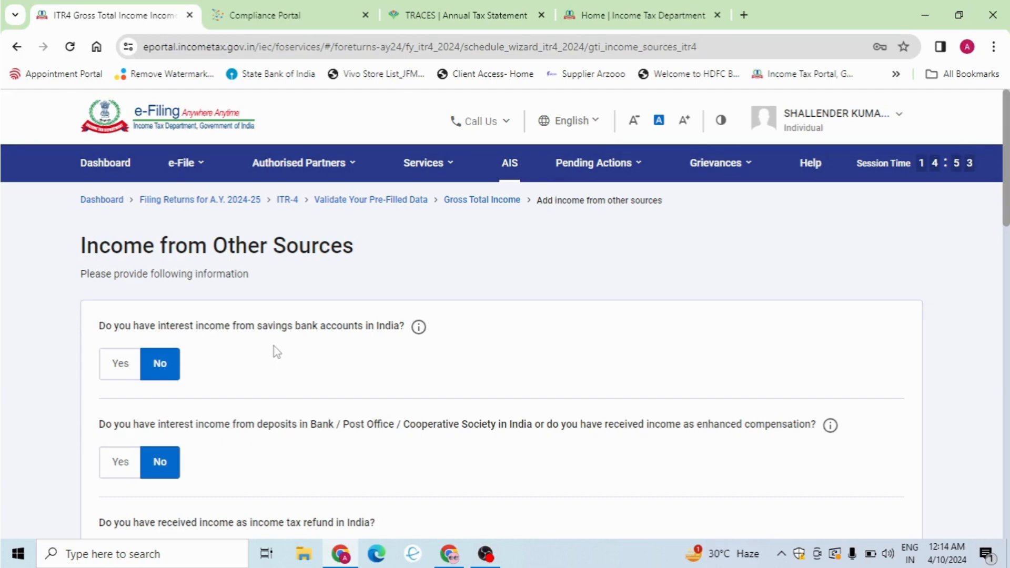
Step: Go through the other-sources questions, trying Yes for savings bank interest and Any other income and returning both answers to No
click(118, 363)
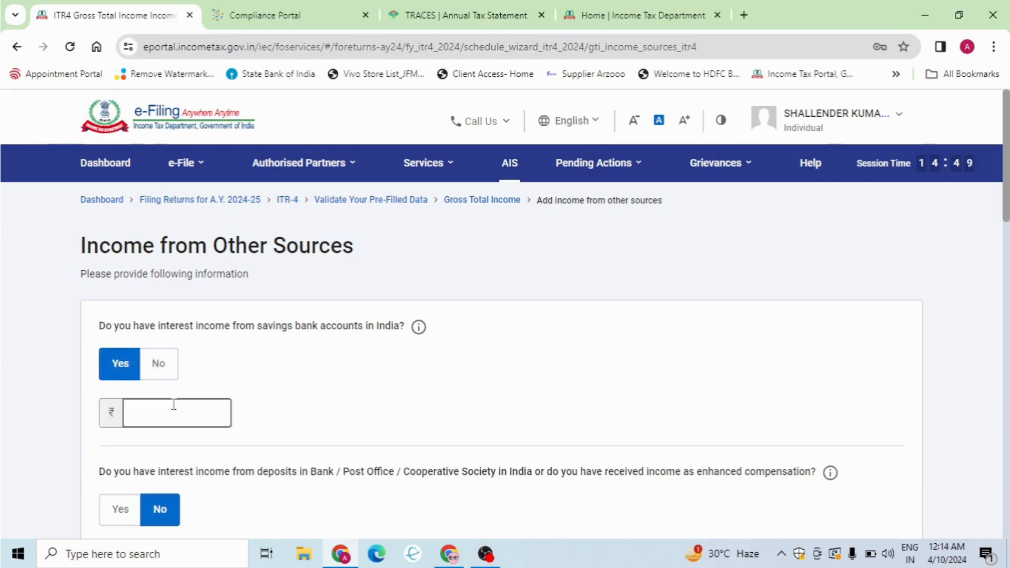
click(158, 364)
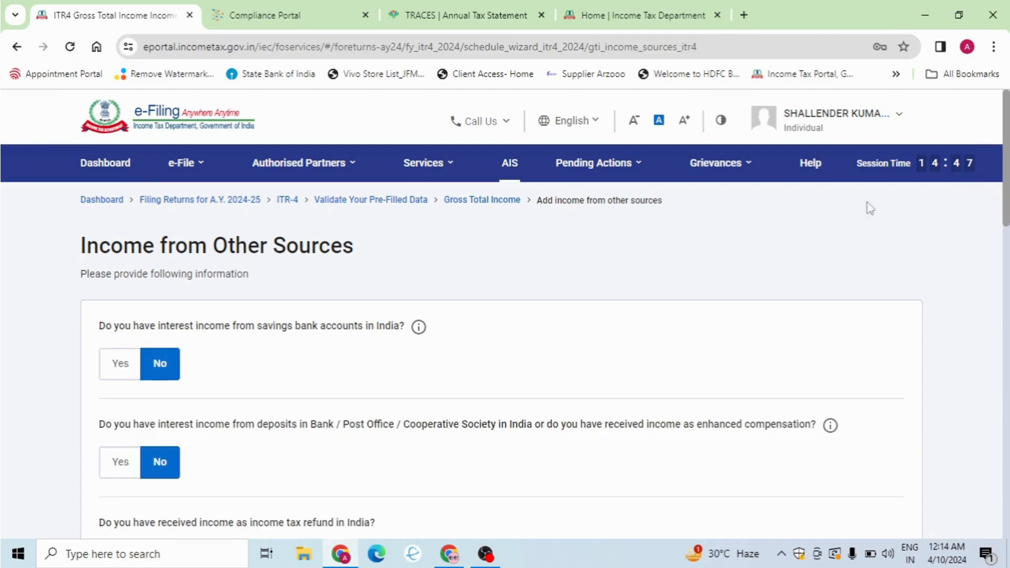
scroll(1006, 207, down, 3)
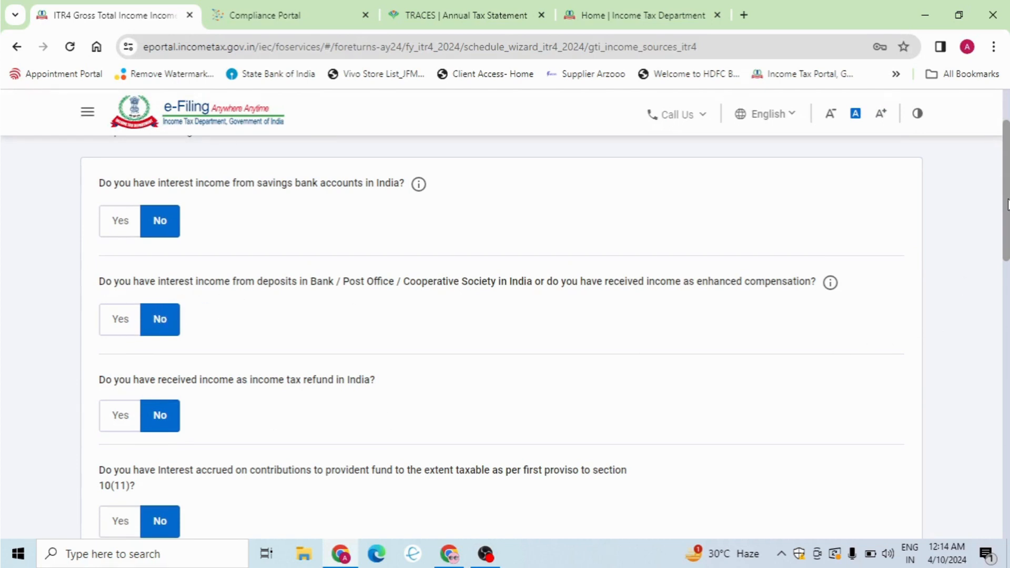
scroll(1008, 204, down, 2)
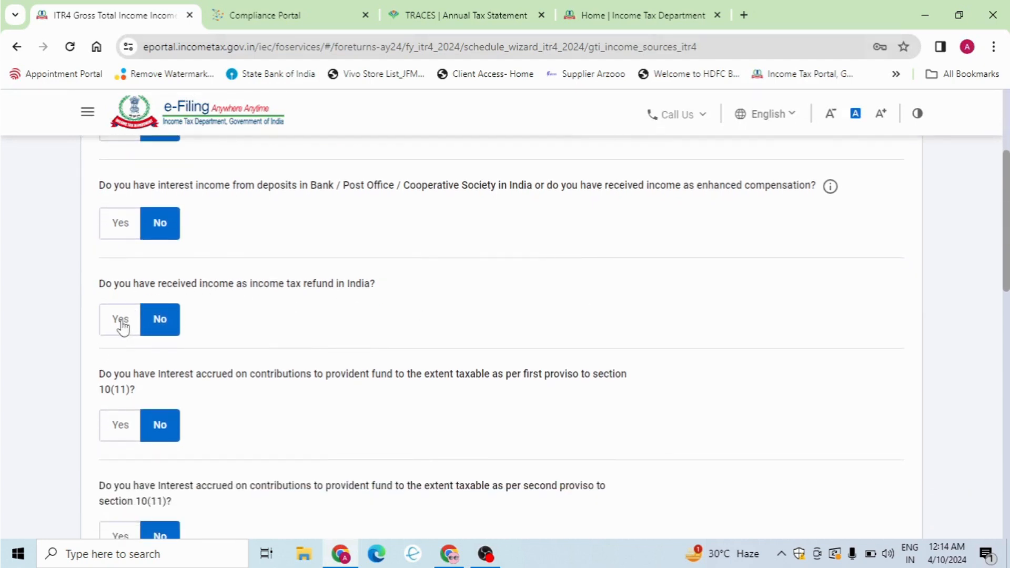
drag(1008, 276, 1002, 440)
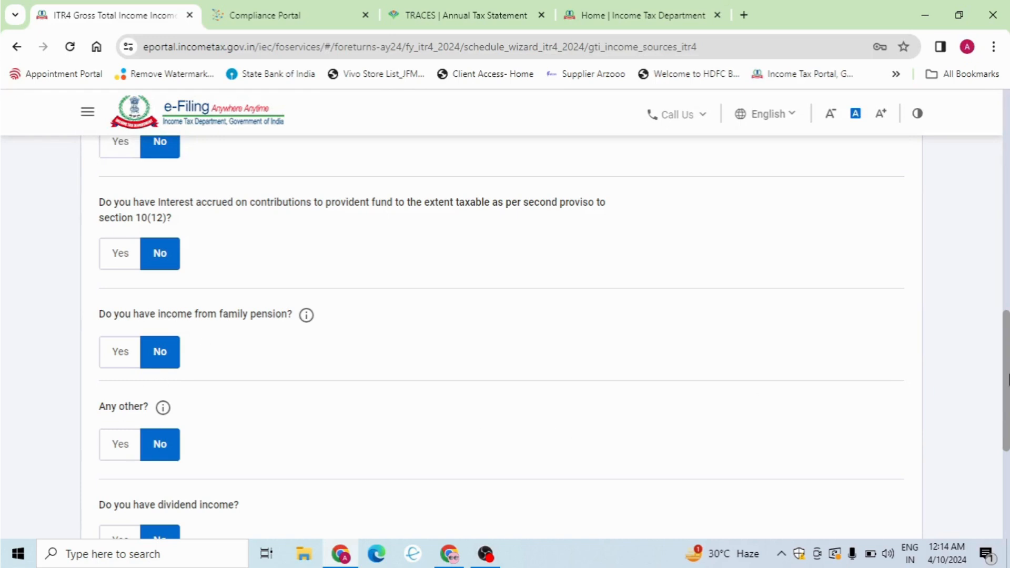
drag(1008, 388, 1008, 421)
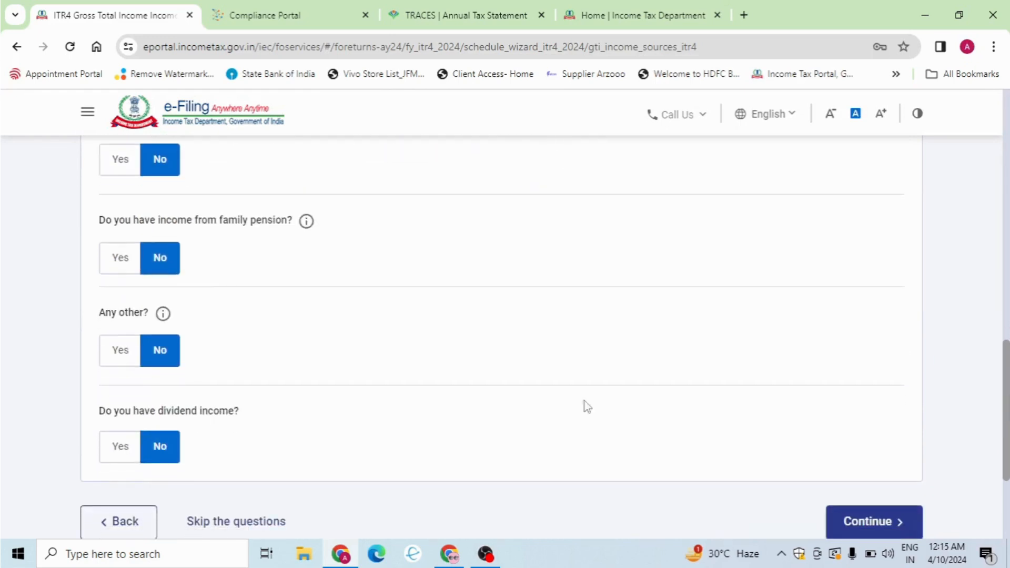
click(121, 350)
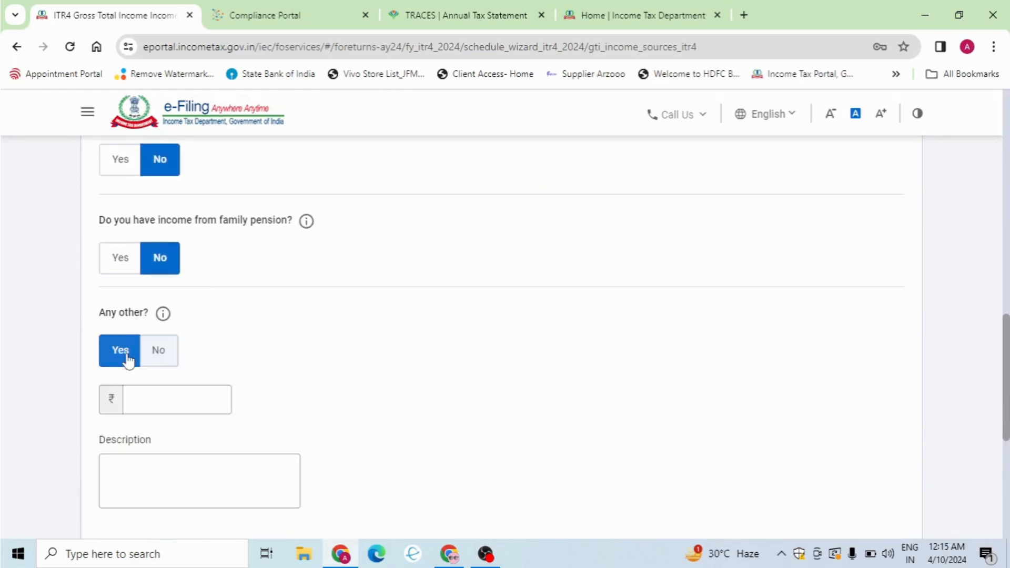
click(156, 351)
Step: Finish the other-sources questions with dividend income answered No after trying Yes, and confirm the Gross Total Income section
drag(1009, 414, 1008, 443)
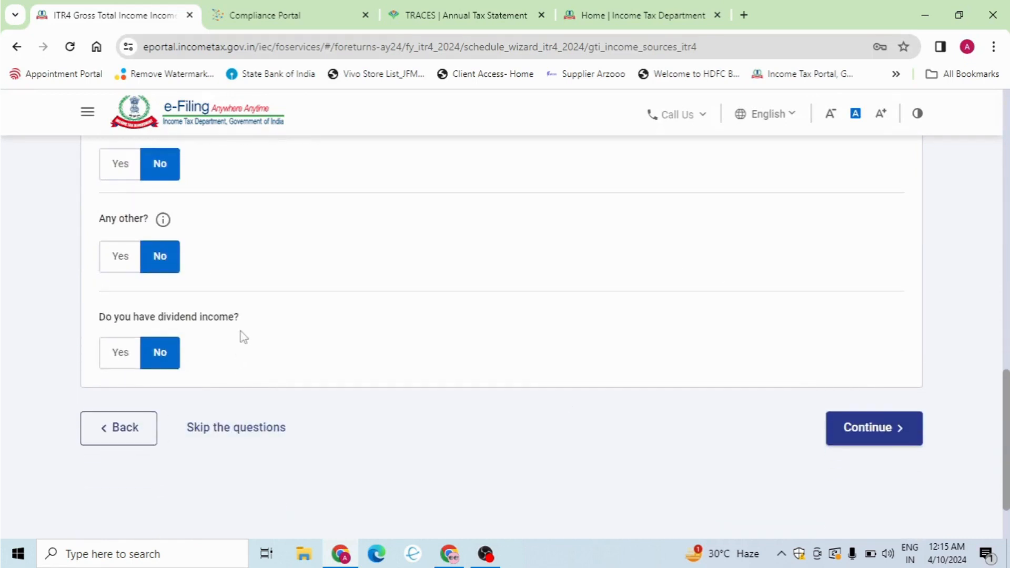
click(121, 353)
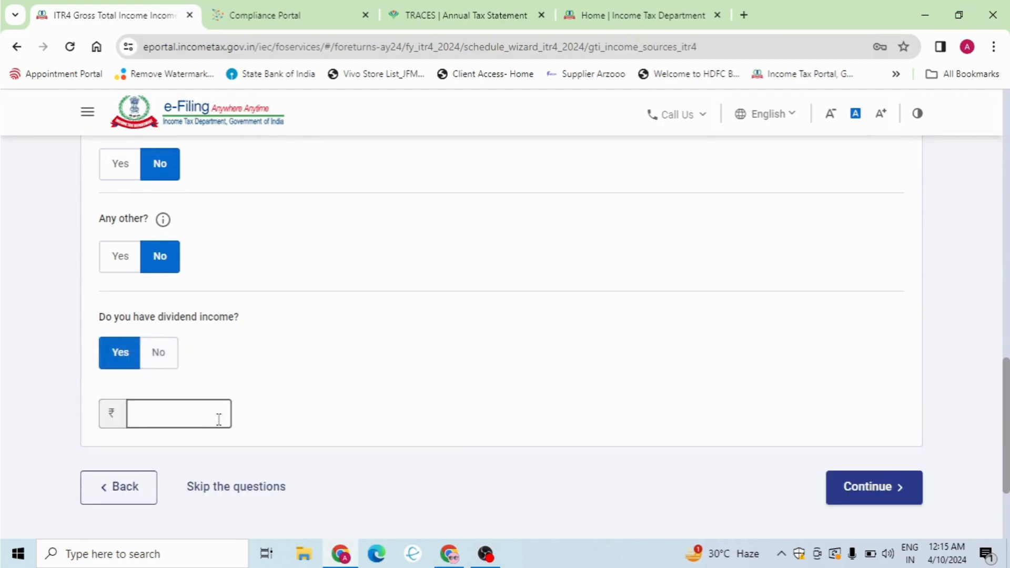
click(166, 356)
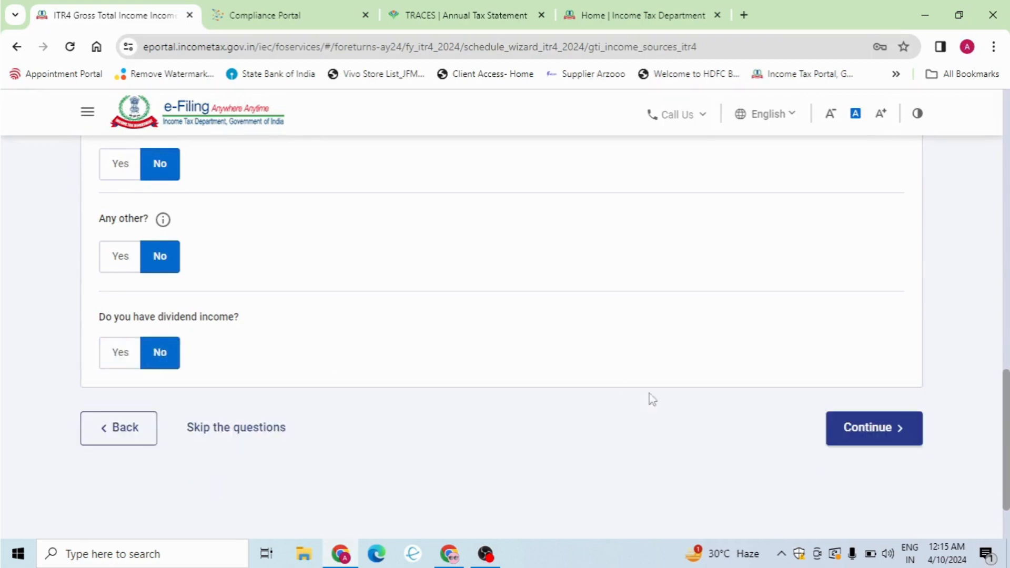
click(853, 436)
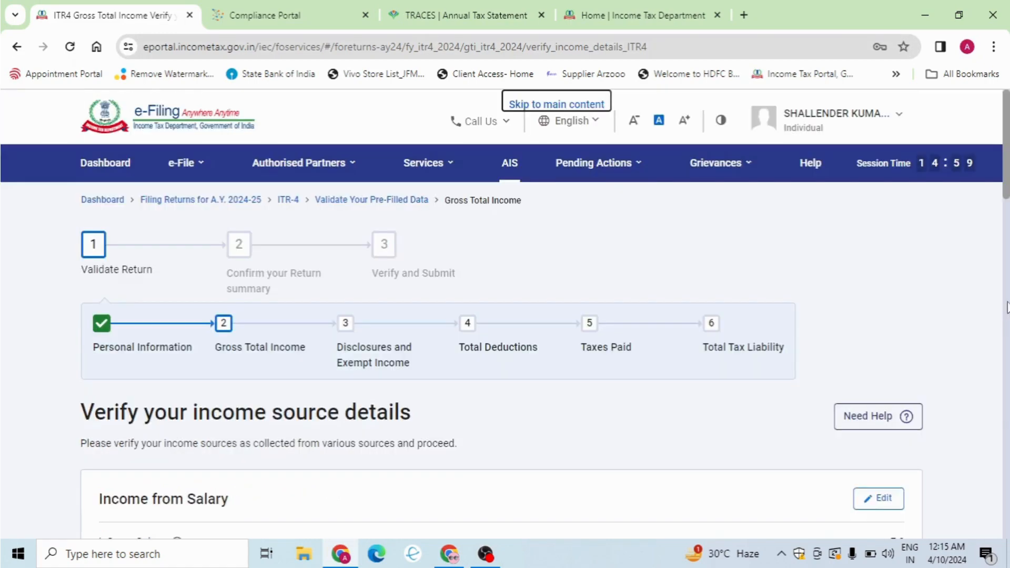
drag(1006, 169, 942, 484)
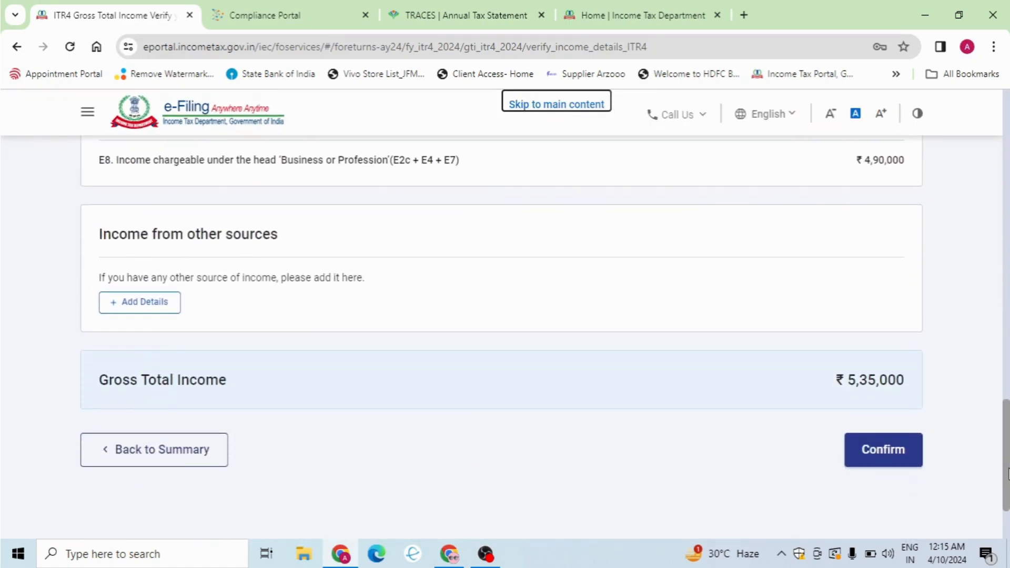
click(896, 459)
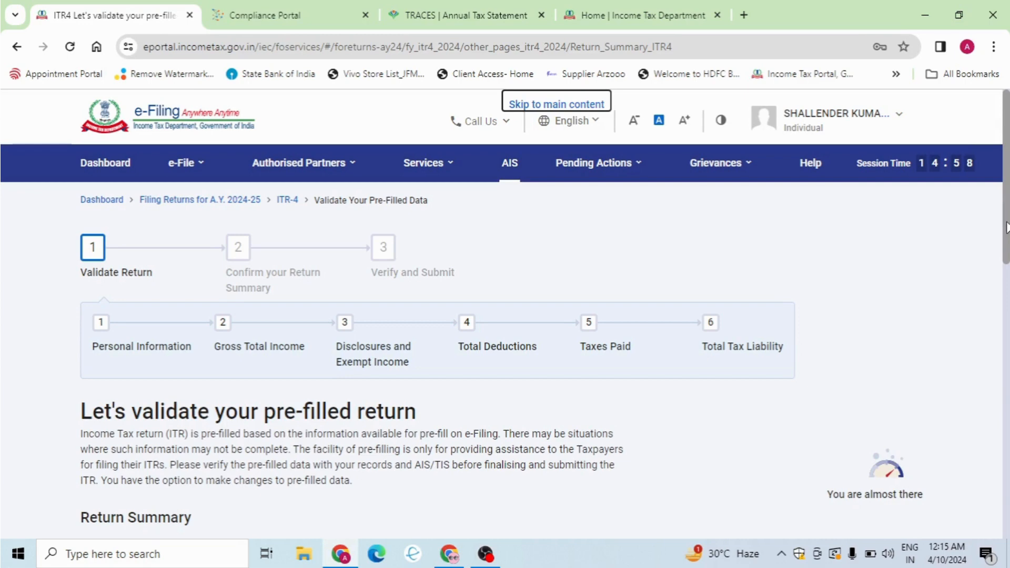
Step: Reopen the Gross Total Income section from the return summary to review it, and confirm it again
drag(1006, 227, 1008, 324)
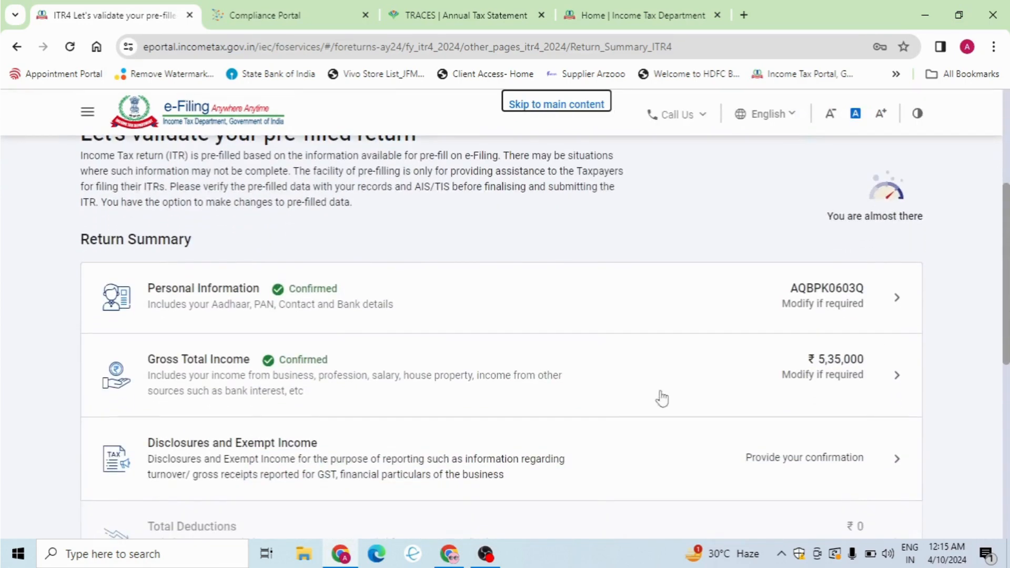
click(639, 396)
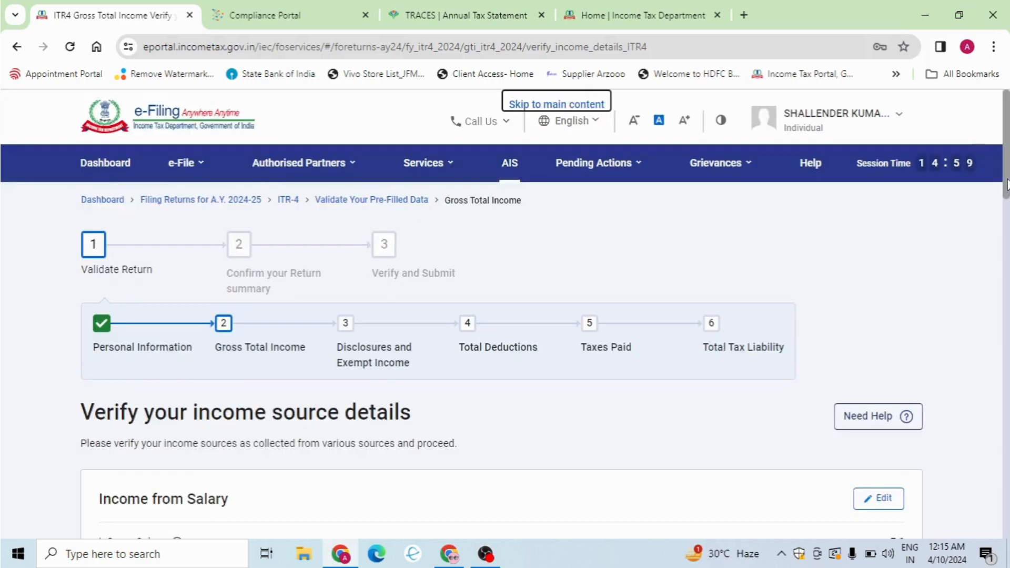
drag(1008, 171, 1006, 508)
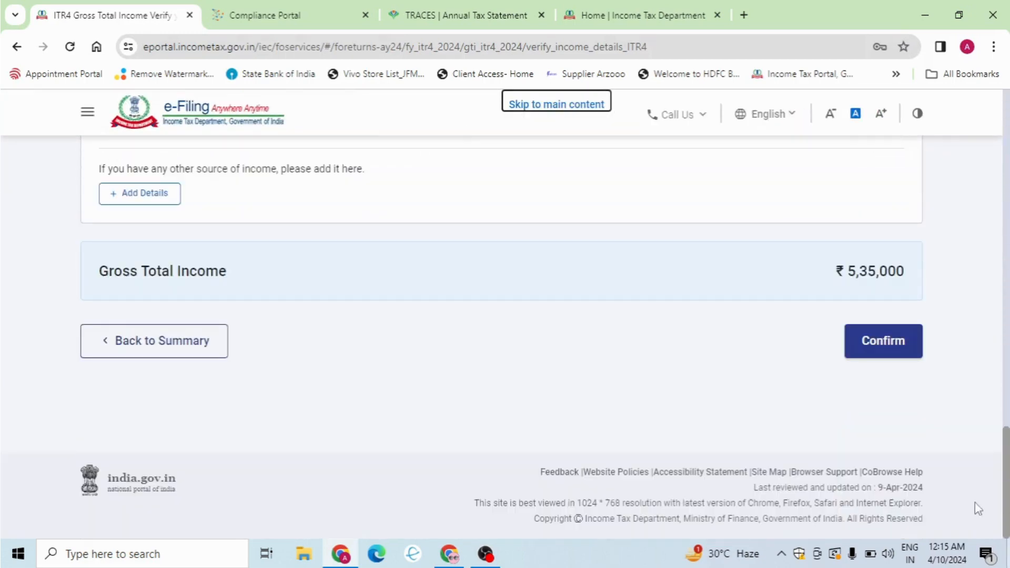
click(914, 342)
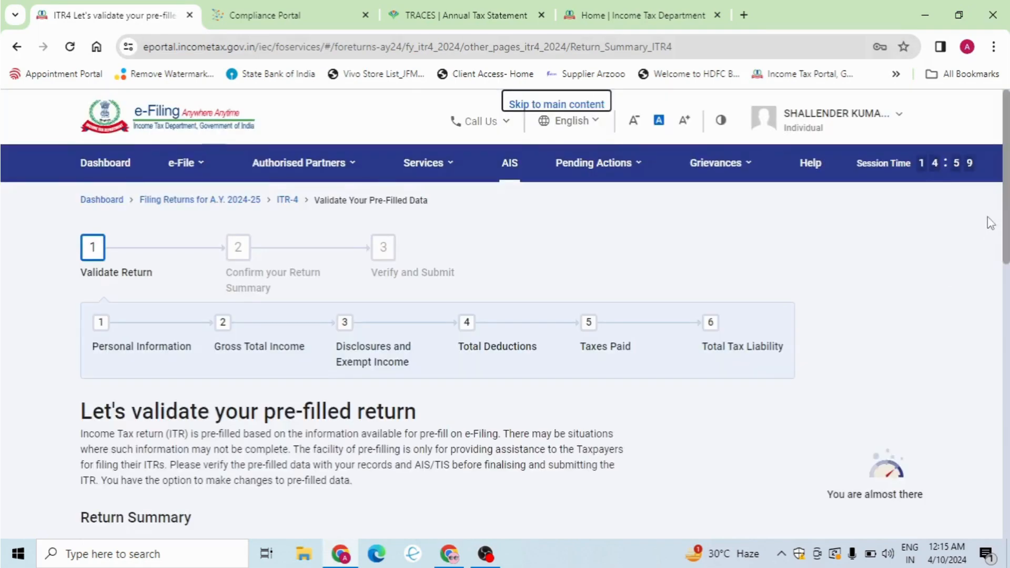
Step: Open the Disclosures and Exempt Income section and start adding the mandatory financial particulars of the business
drag(1006, 231, 1000, 373)
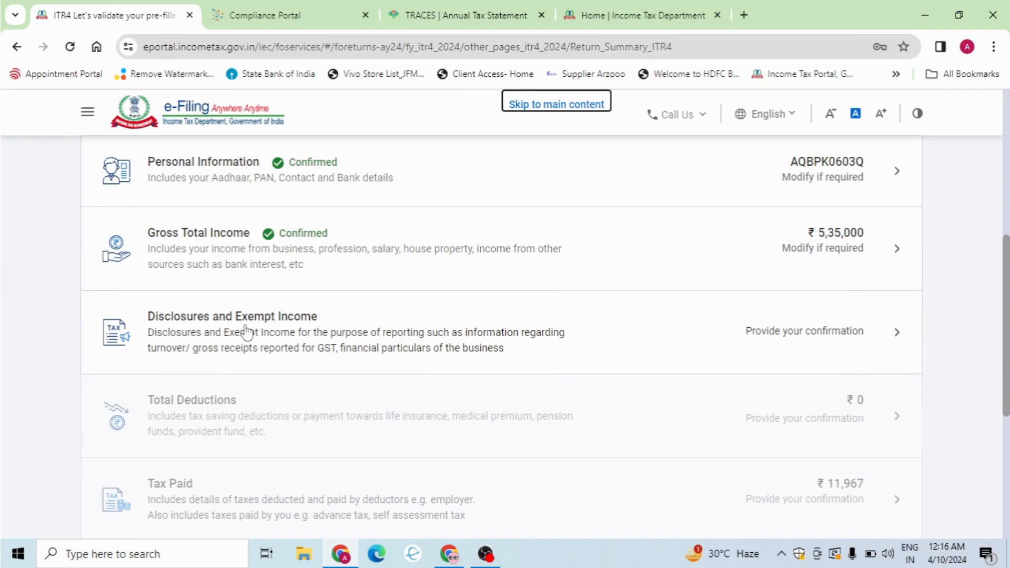
click(338, 346)
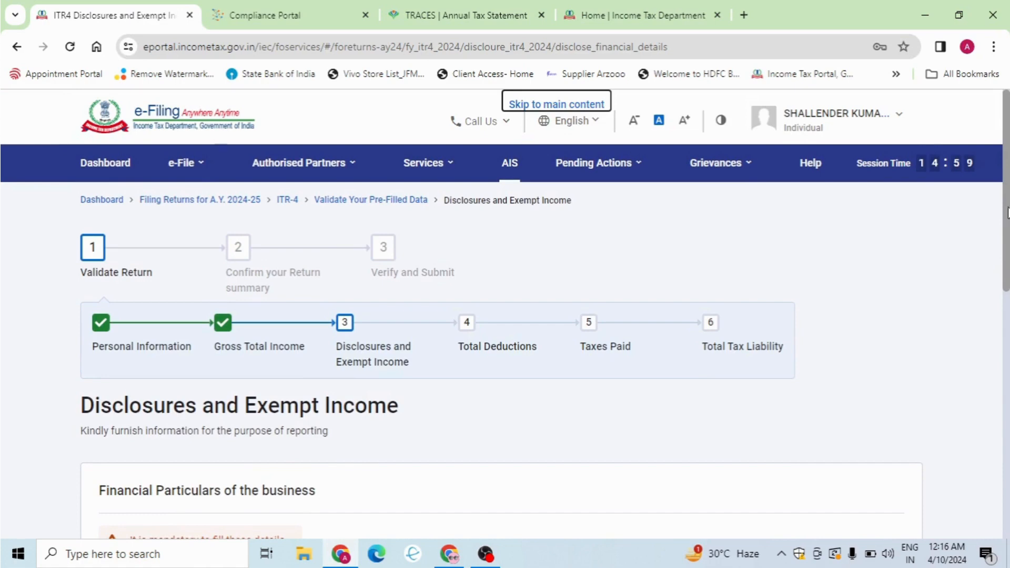
scroll(393, 352, down, 4)
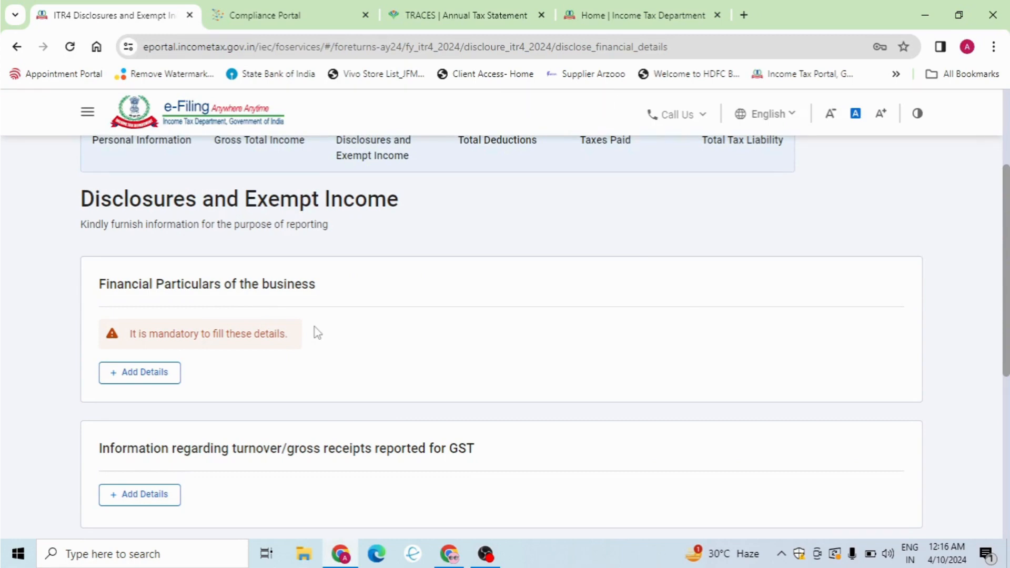
drag(314, 334, 230, 373)
click(242, 369)
click(149, 383)
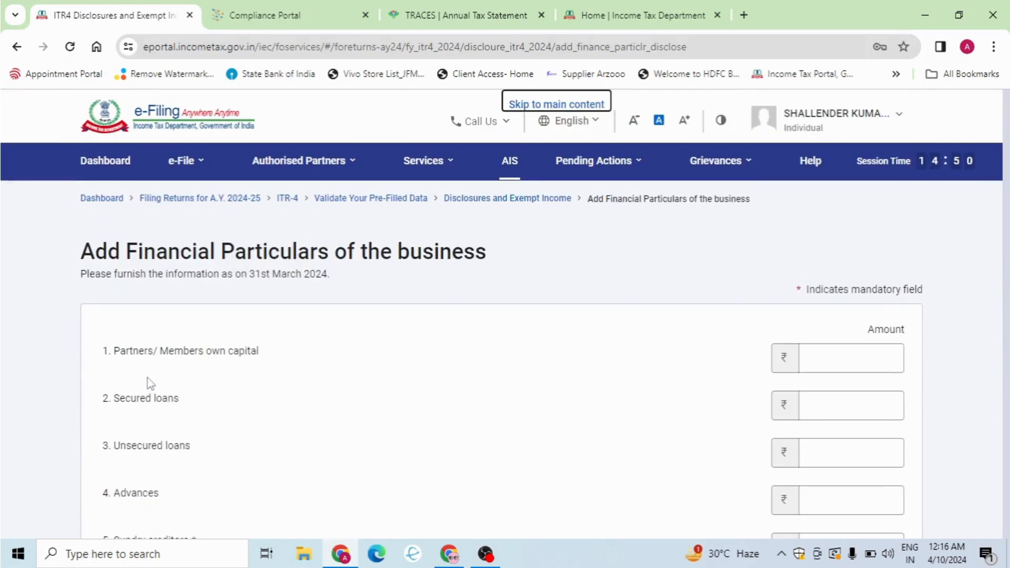
Step: Set inventories and sundry debtors to 0 and cash-in-hand to 50,000 in the financial particulars of the business
scroll(505, 326, down, 2)
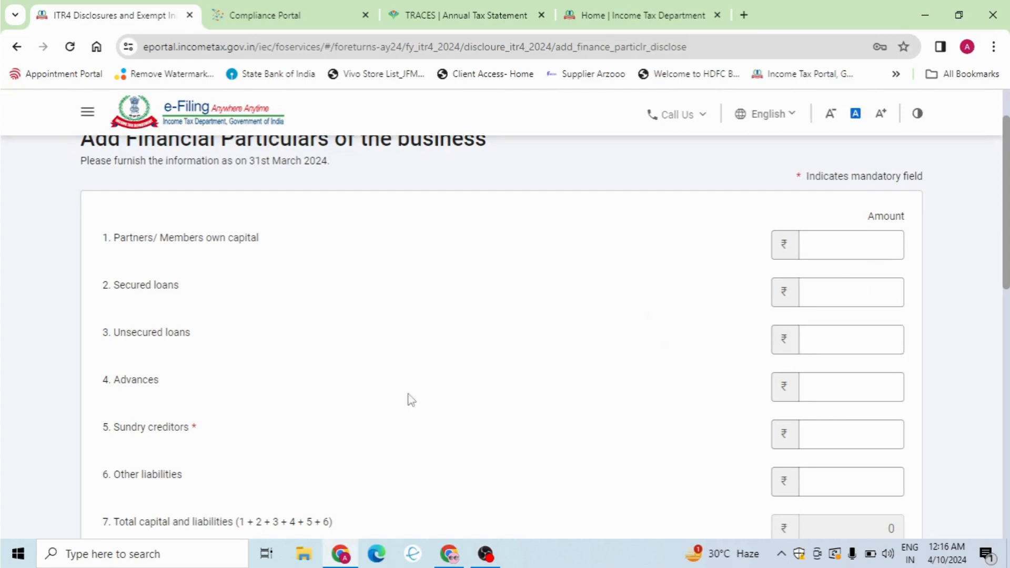
drag(1009, 258, 1009, 321)
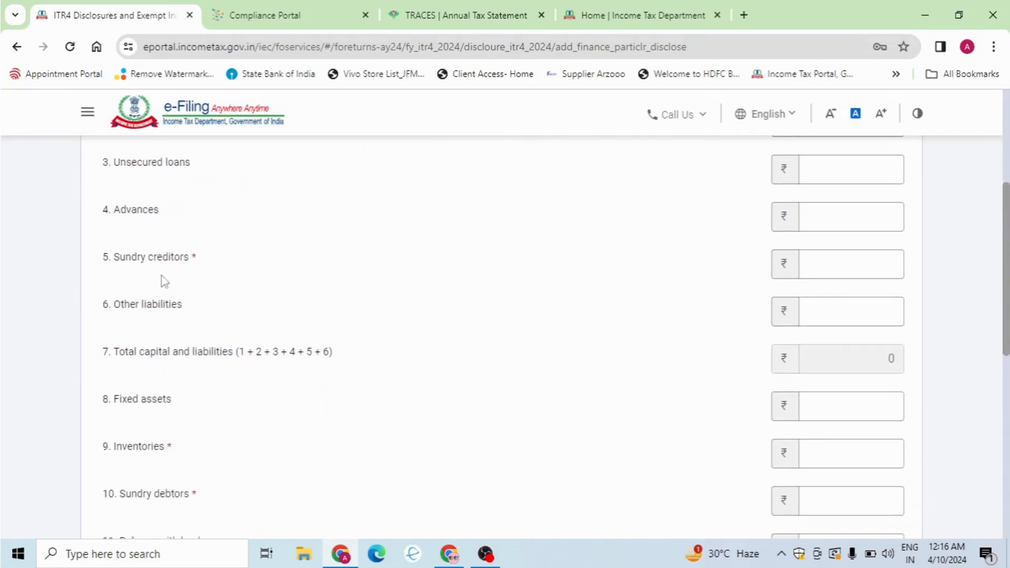
click(853, 273)
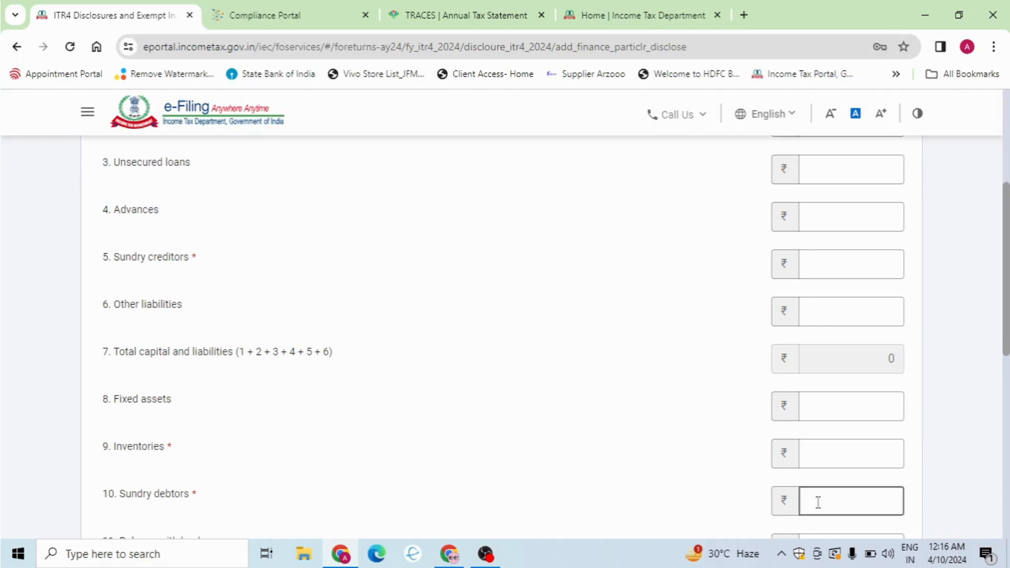
scroll(1009, 331, down, 2)
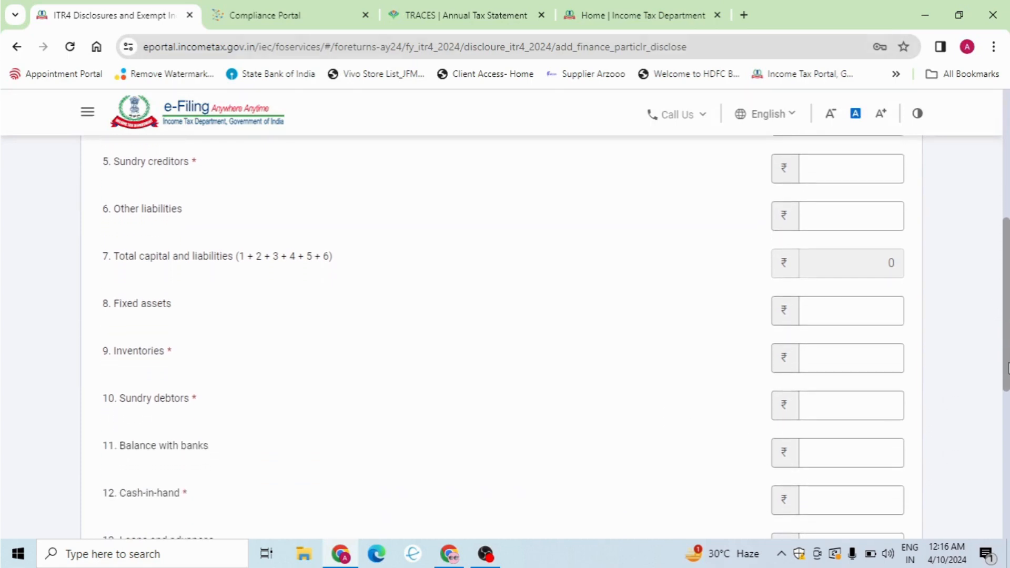
click(873, 357)
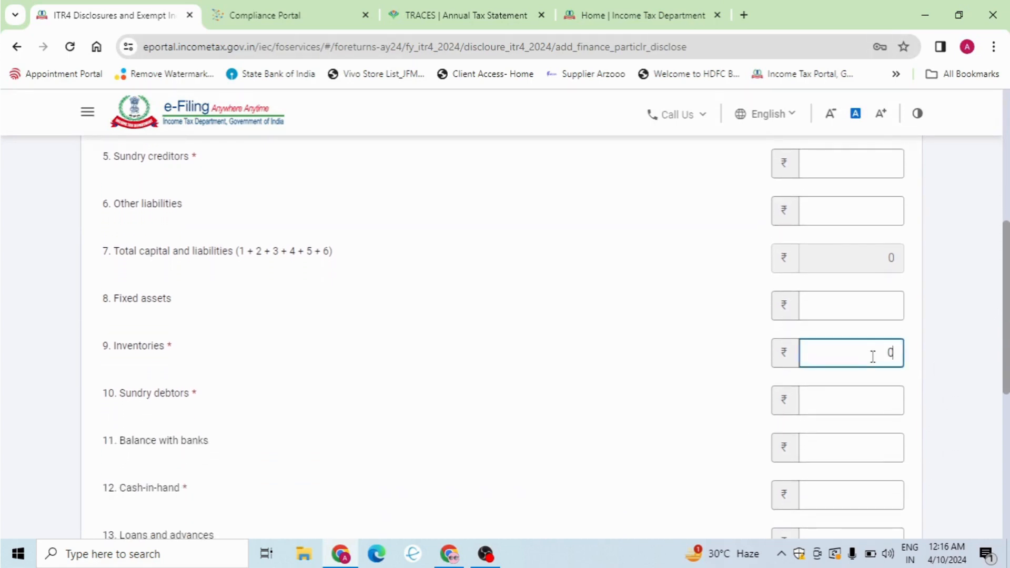
click(855, 398)
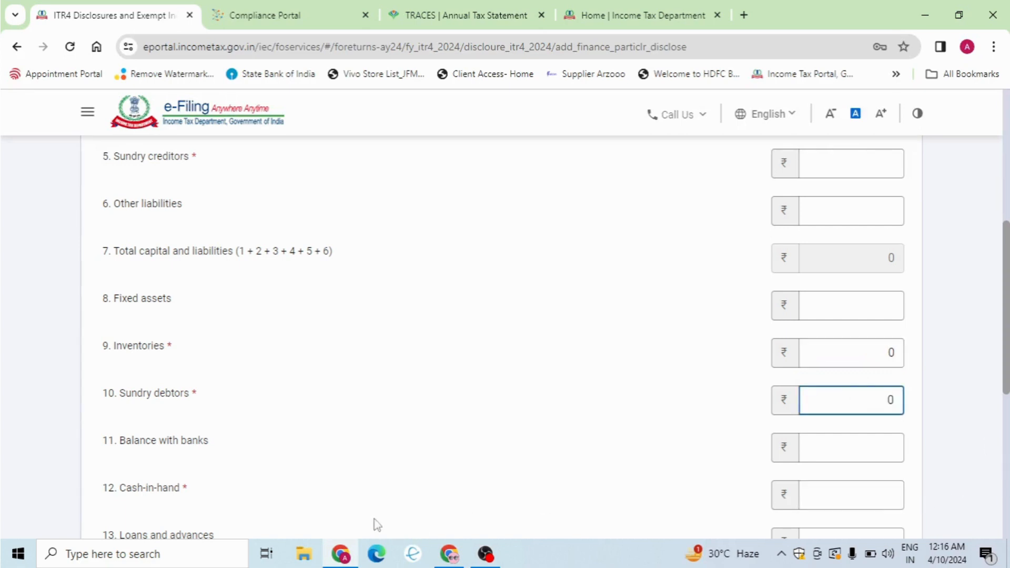
click(811, 502)
text(5)
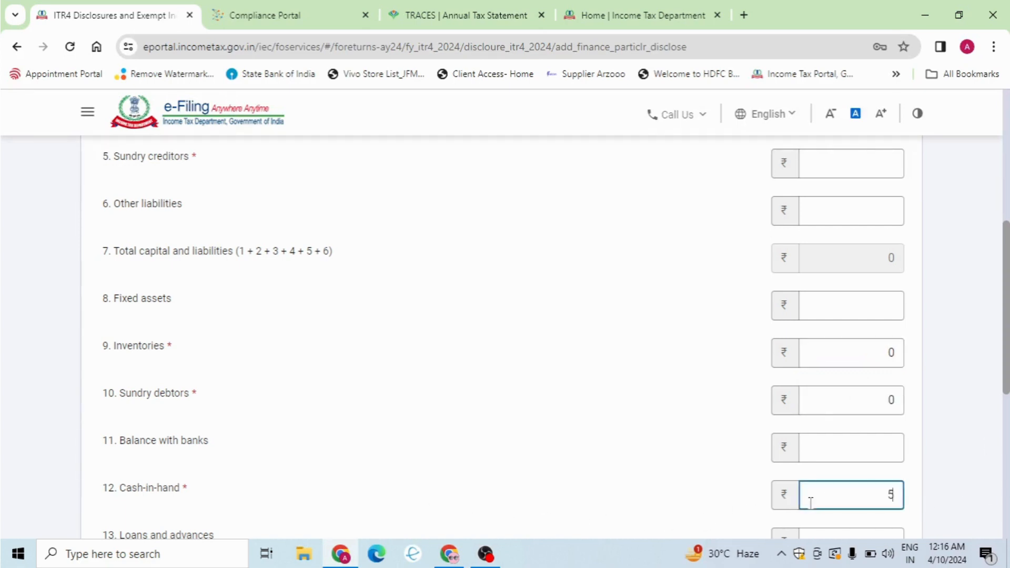
text(0000)
Step: Set sundry creditors to 50,000 and add the financial particulars of the business to the return
drag(1007, 375, 1008, 284)
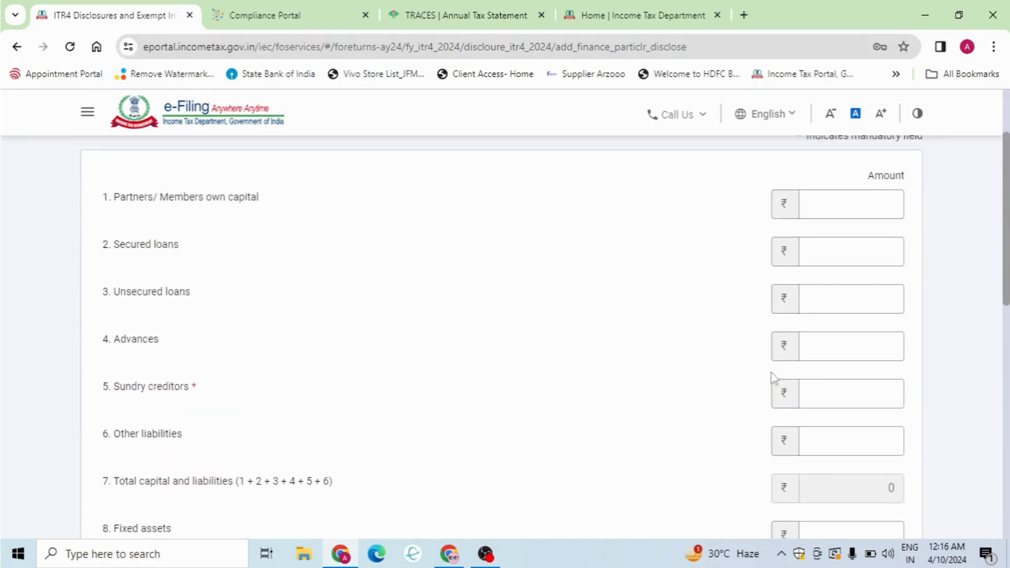
click(824, 401)
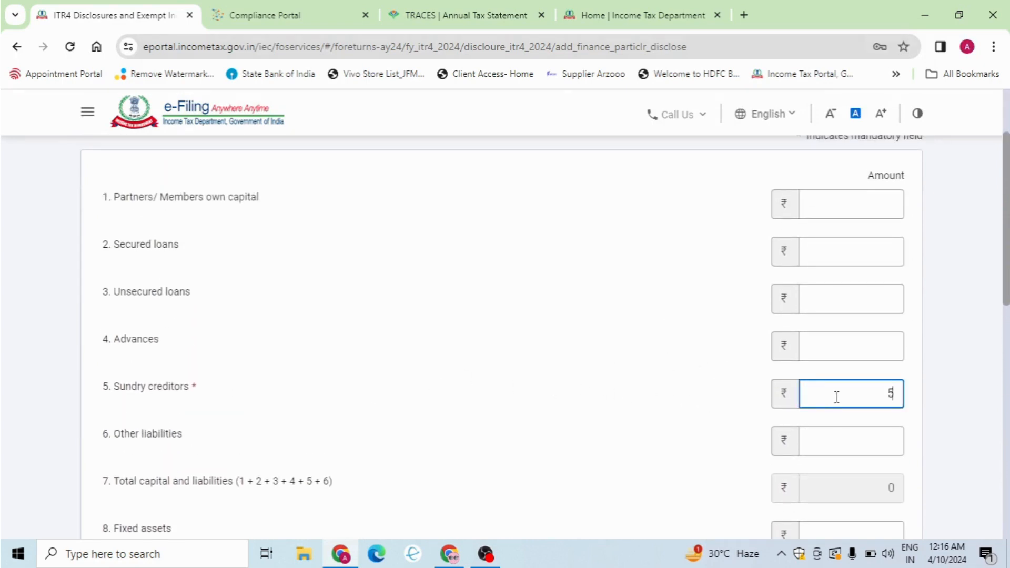
scroll(1006, 286, down, 10)
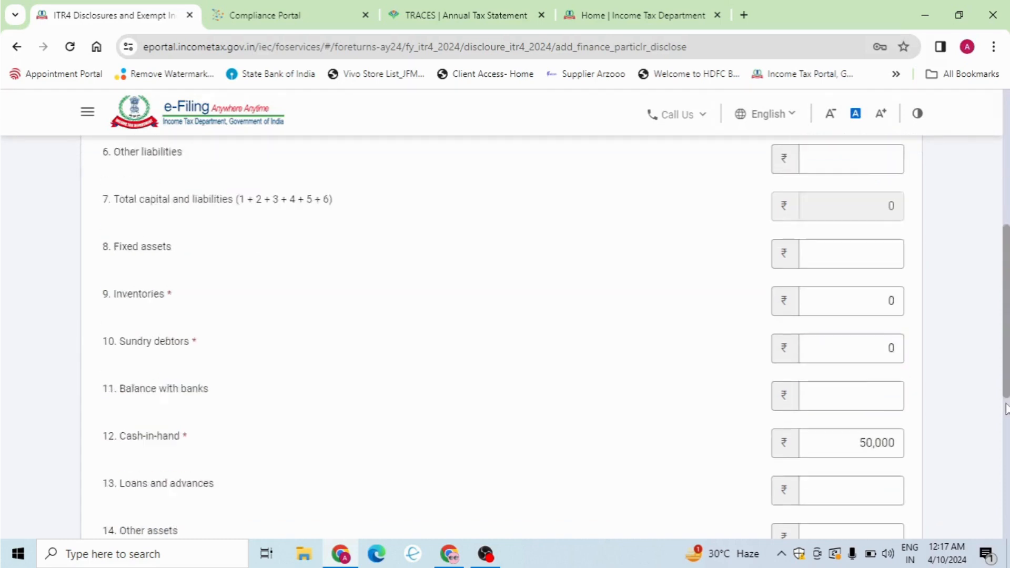
click(891, 348)
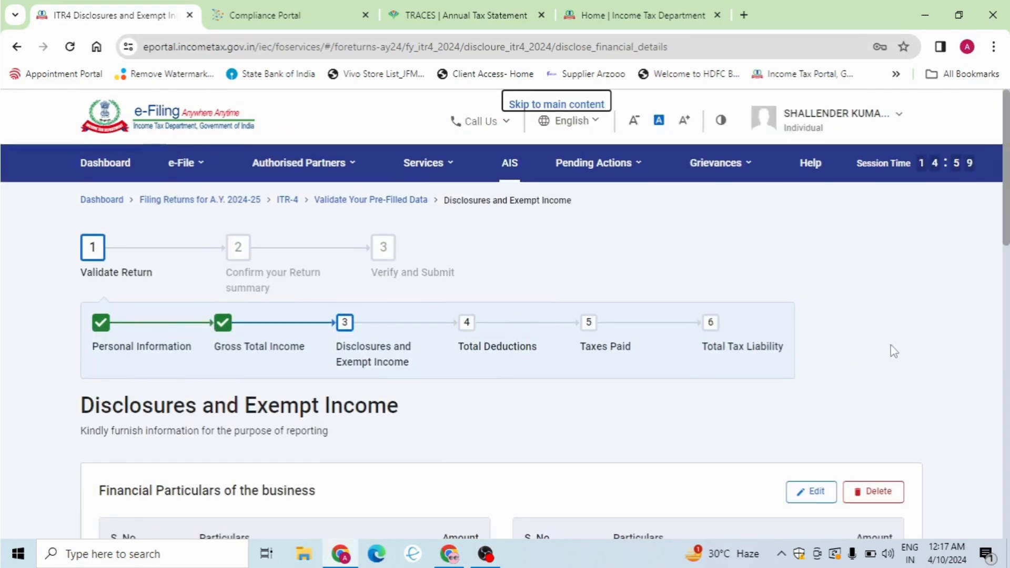
Step: Start adding details of the turnover/gross receipts reported for GST and open the first GSTIN entry
drag(1007, 216, 1000, 437)
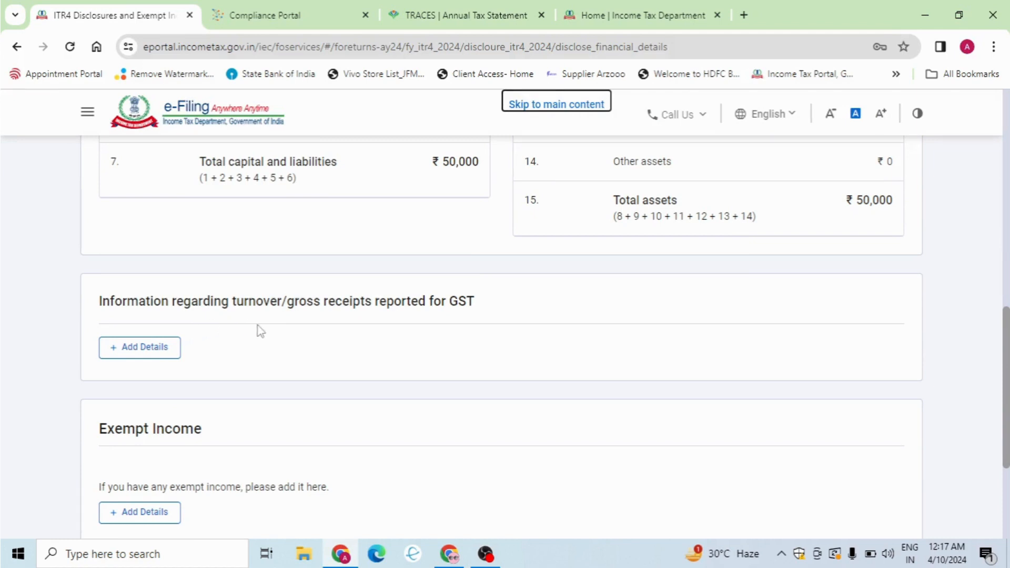
click(168, 351)
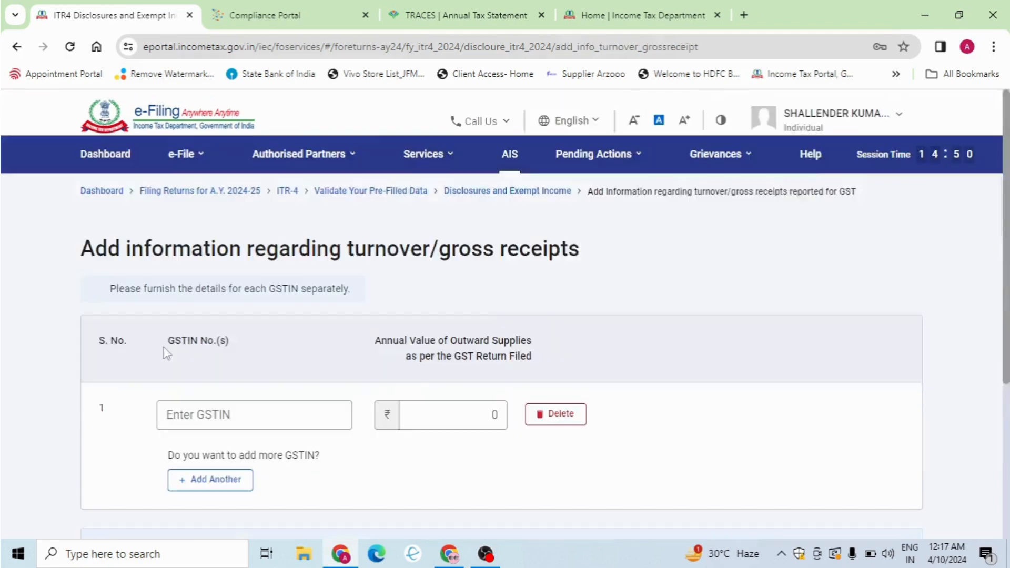
drag(1006, 119, 1005, 178)
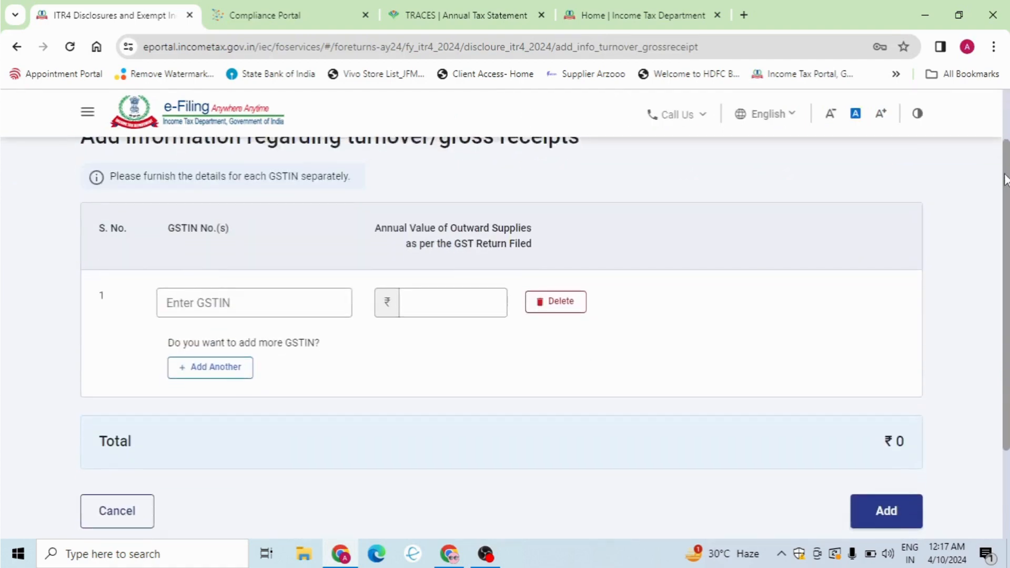
click(298, 296)
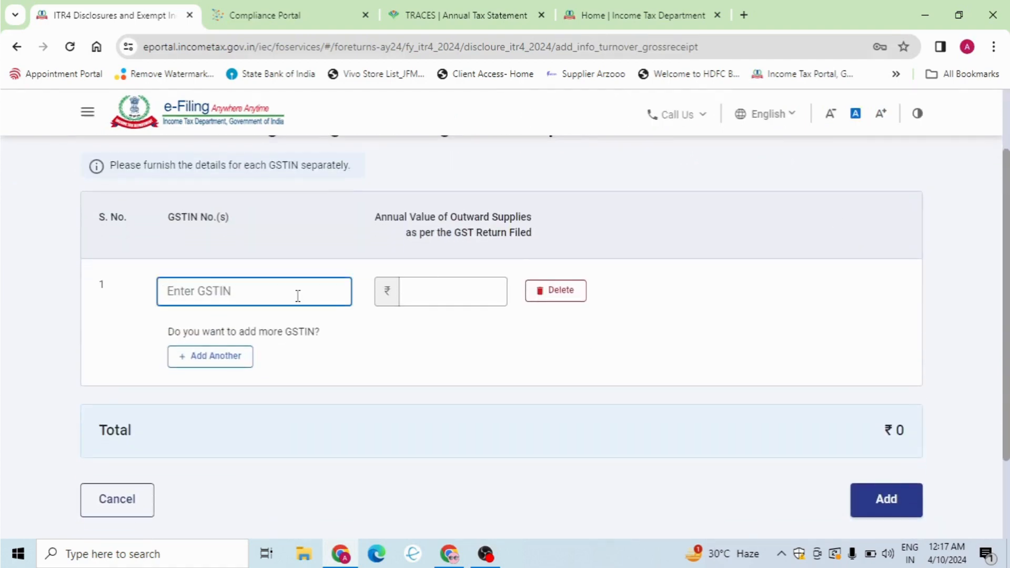
Step: Copy the GSTIN from the GST turnover details in the Compliance Portal's AIS and paste it into the return's first GSTIN entry
click(427, 12)
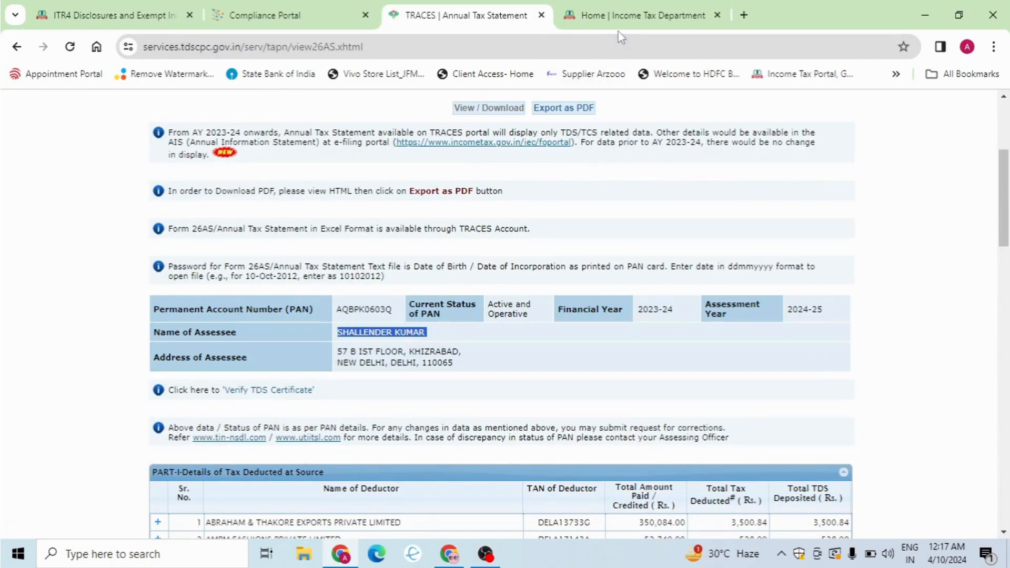
click(355, 18)
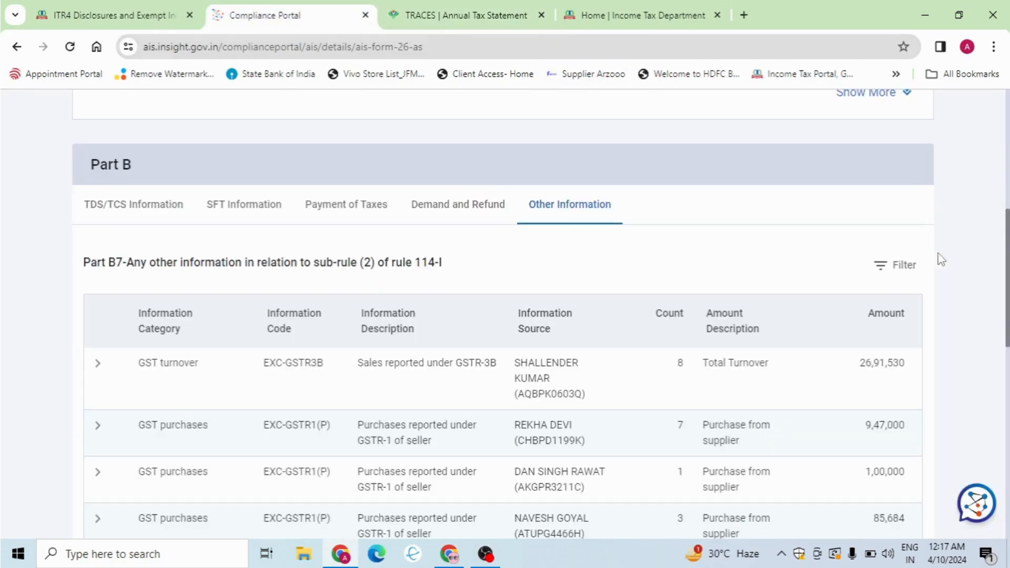
click(552, 382)
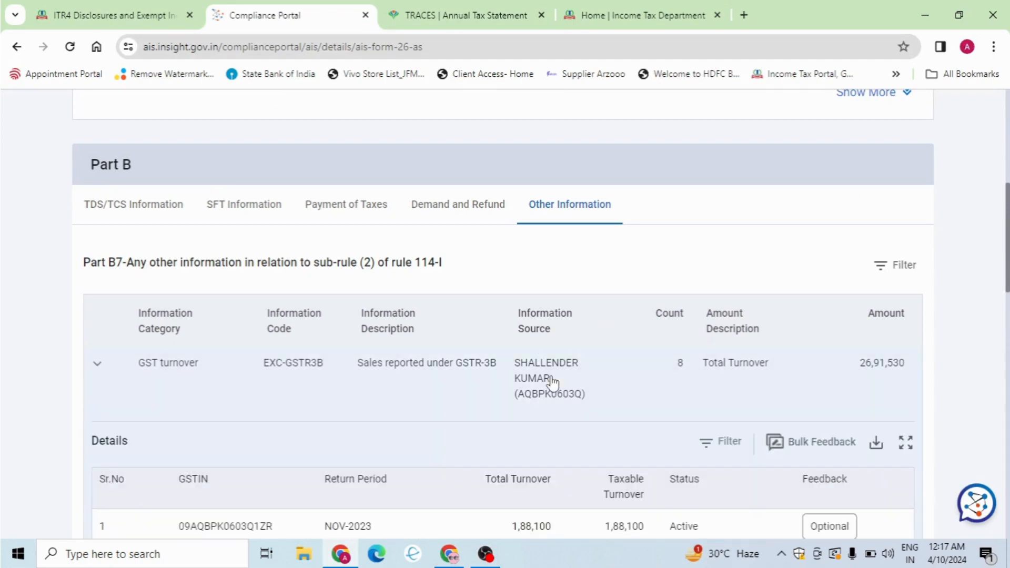
scroll(461, 348, down, 3)
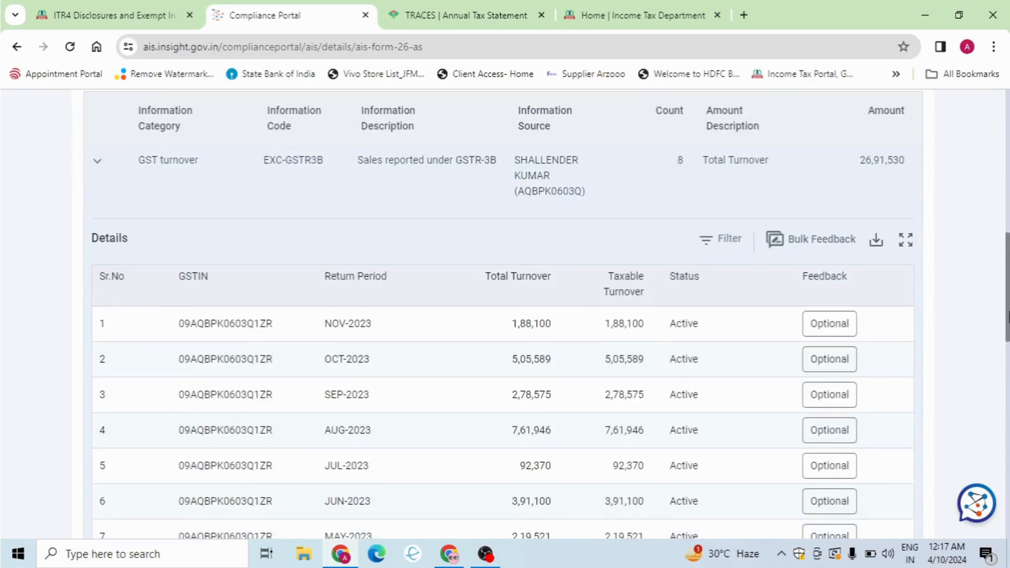
drag(181, 323, 284, 329)
key(ctrl+c)
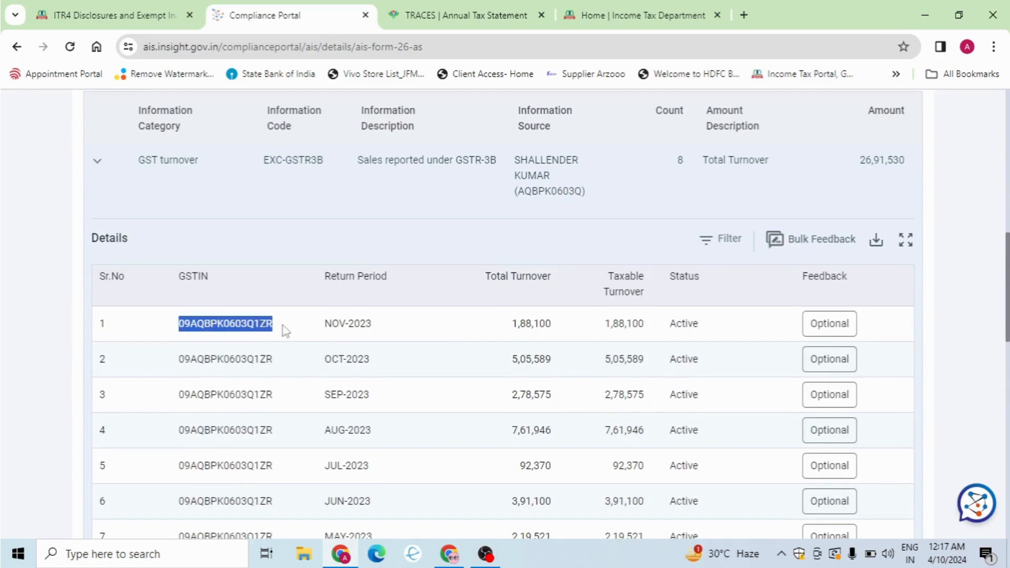
click(82, 15)
key(ctrl+v)
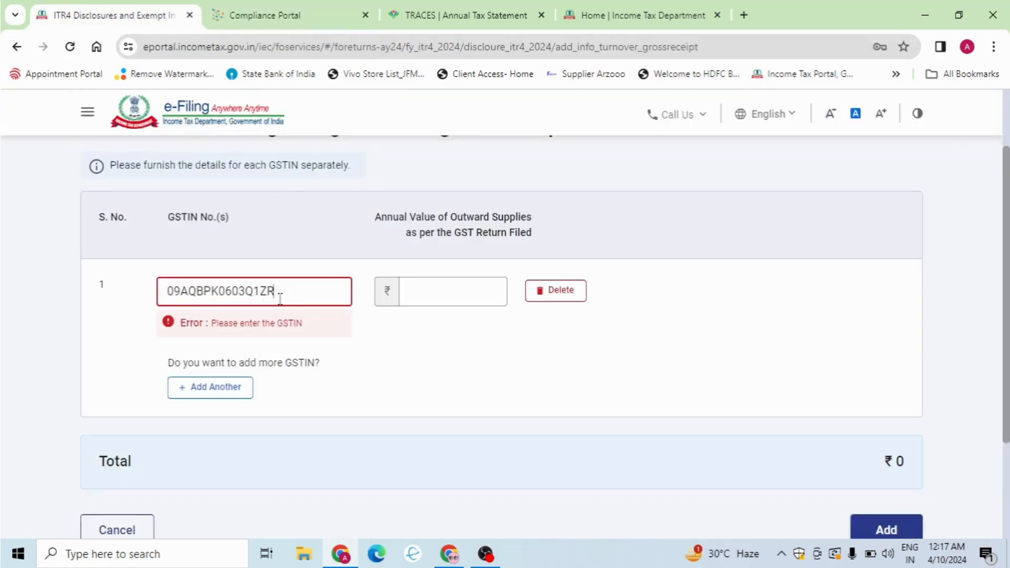
Step: Check the total GST turnover in the Compliance Portal's AIS, enter 26,91,530 as the GSTIN's annual outward supplies, and add the GST details to the return
click(436, 296)
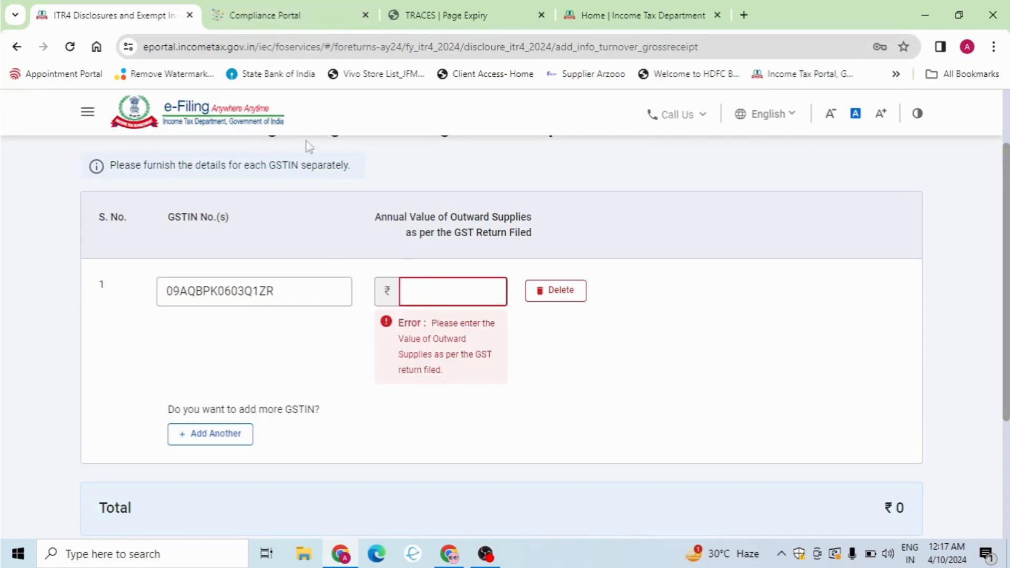
click(271, 14)
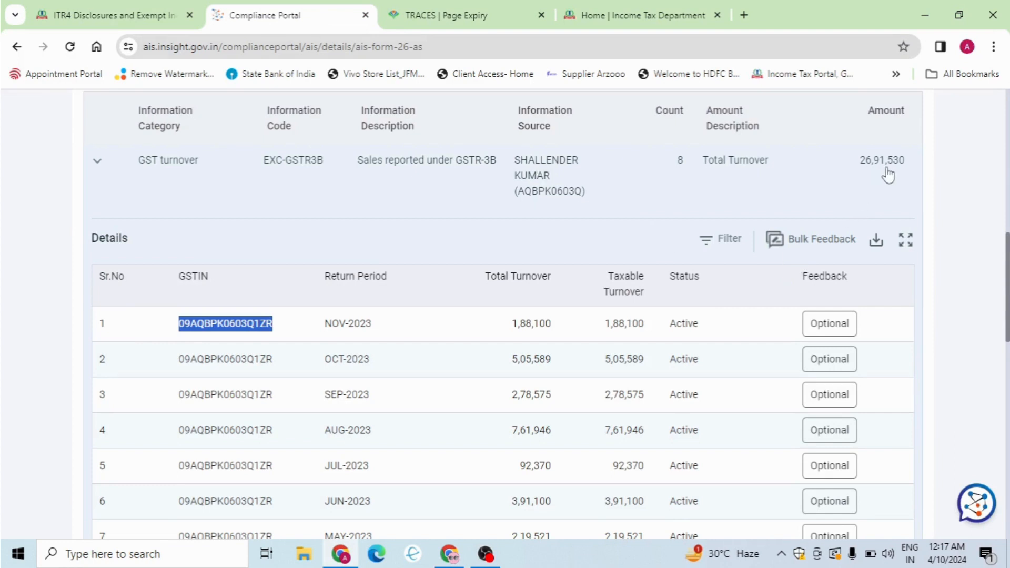
click(158, 16)
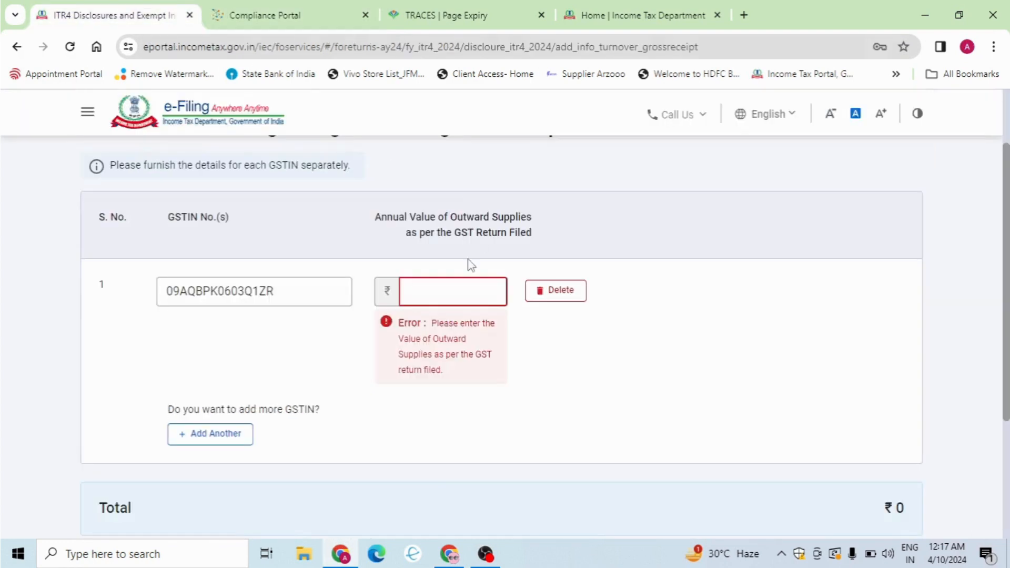
click(457, 279)
text(2691530)
click(603, 428)
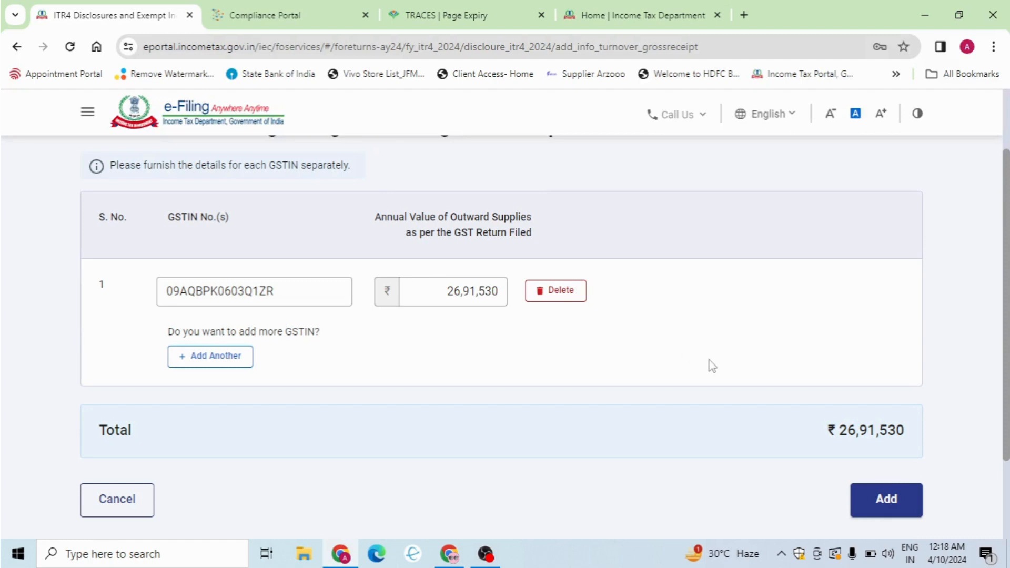
click(888, 505)
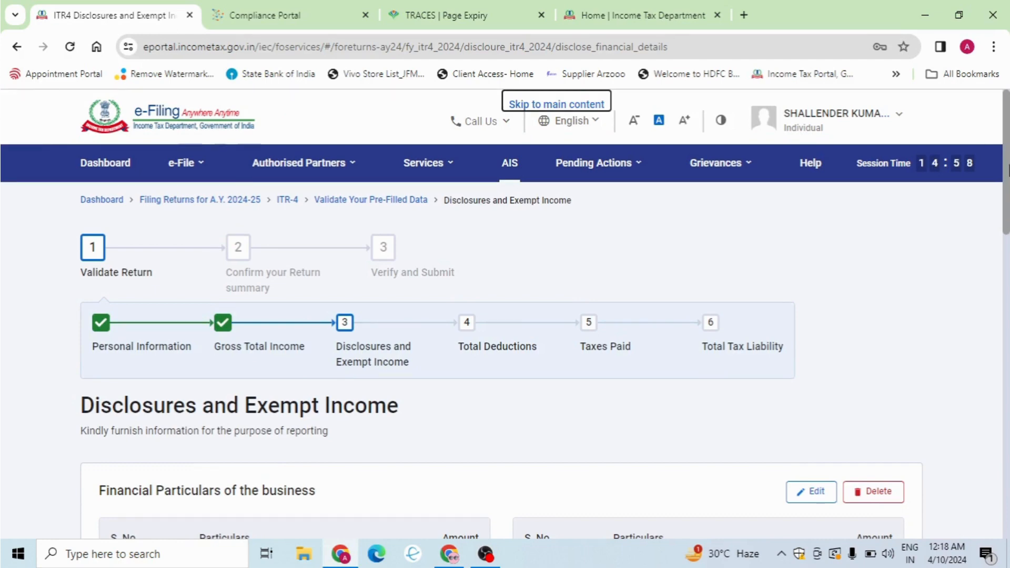
drag(1008, 171, 1007, 471)
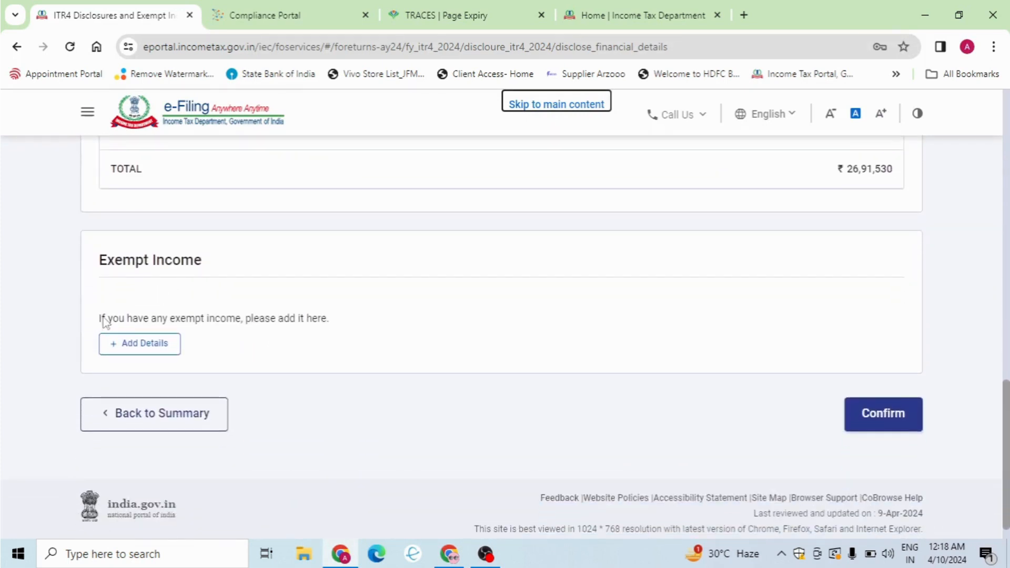
click(164, 348)
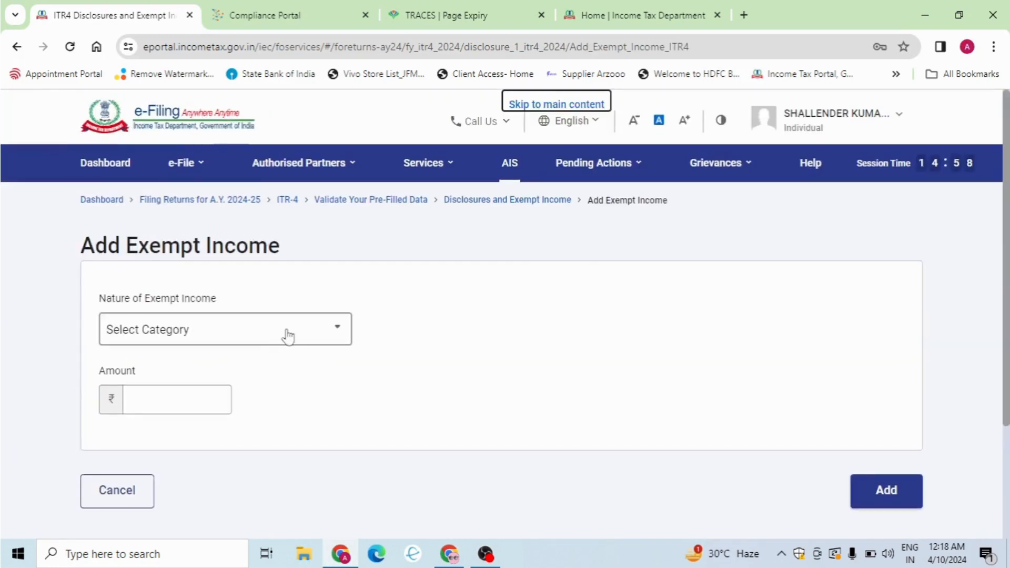
click(305, 329)
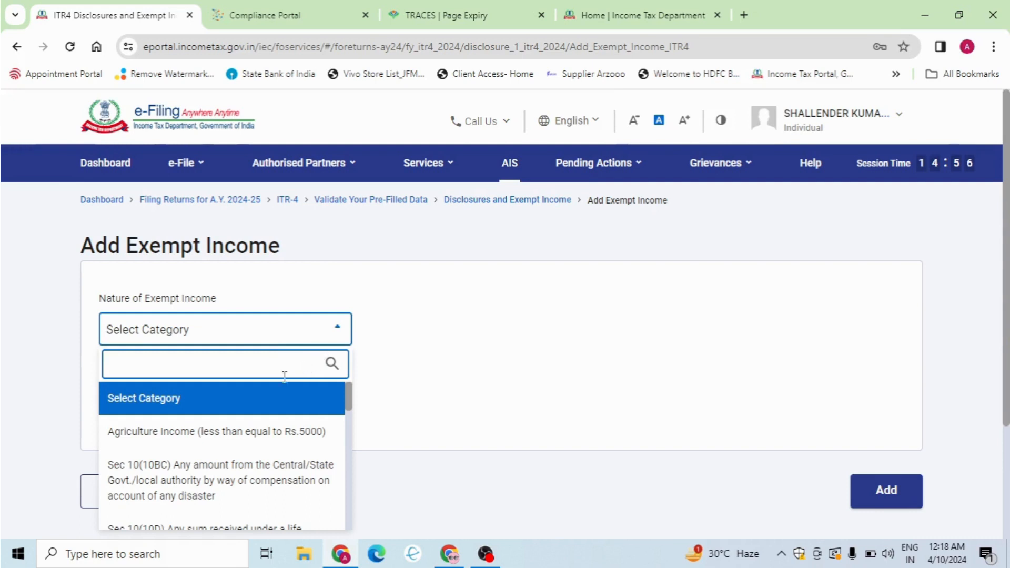
click(244, 438)
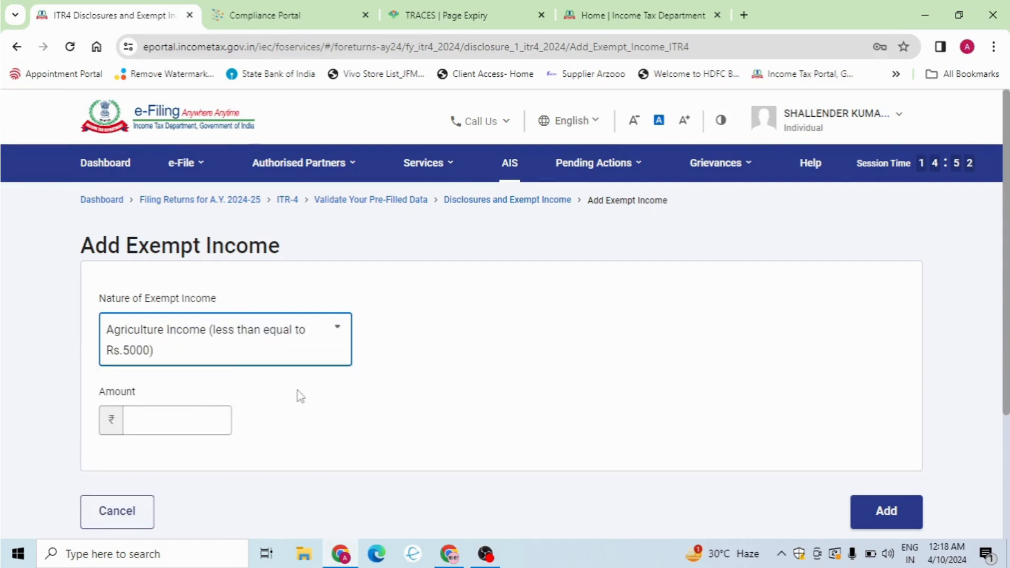
click(309, 335)
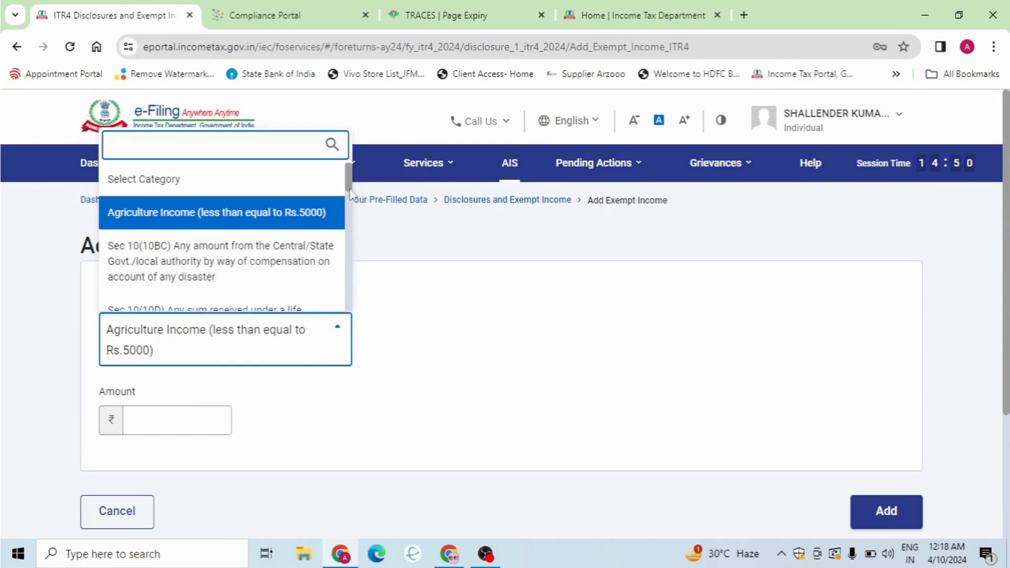
mouse_move(351, 189)
mouse_down()
mouse_move(343, 313)
mouse_move(346, 169)
mouse_up()
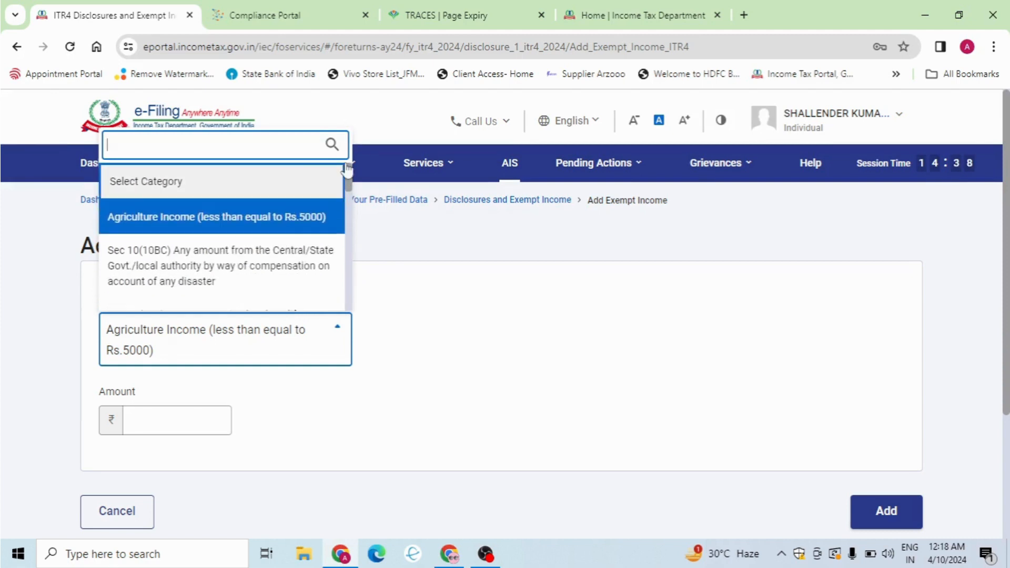
click(310, 180)
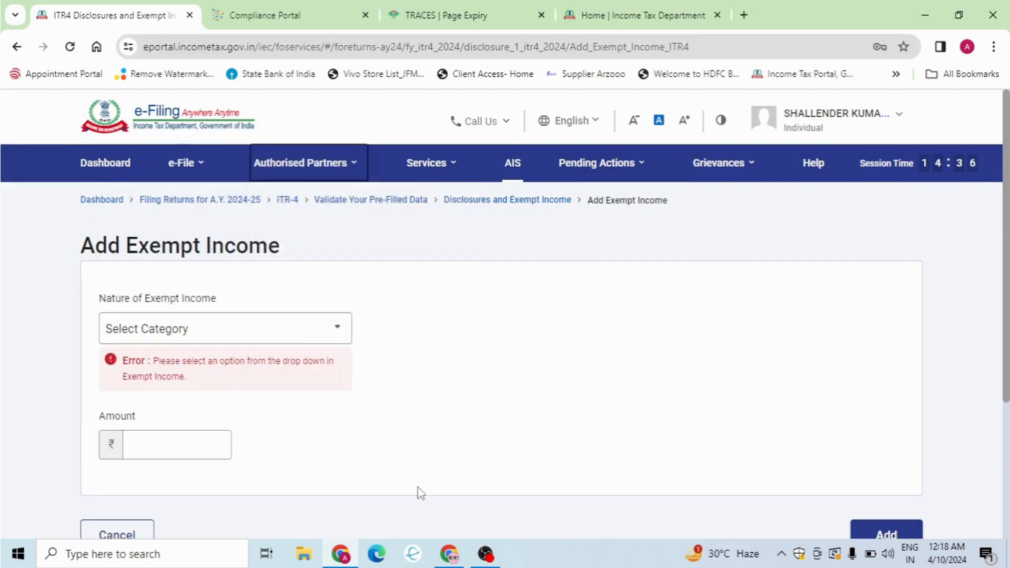
click(119, 528)
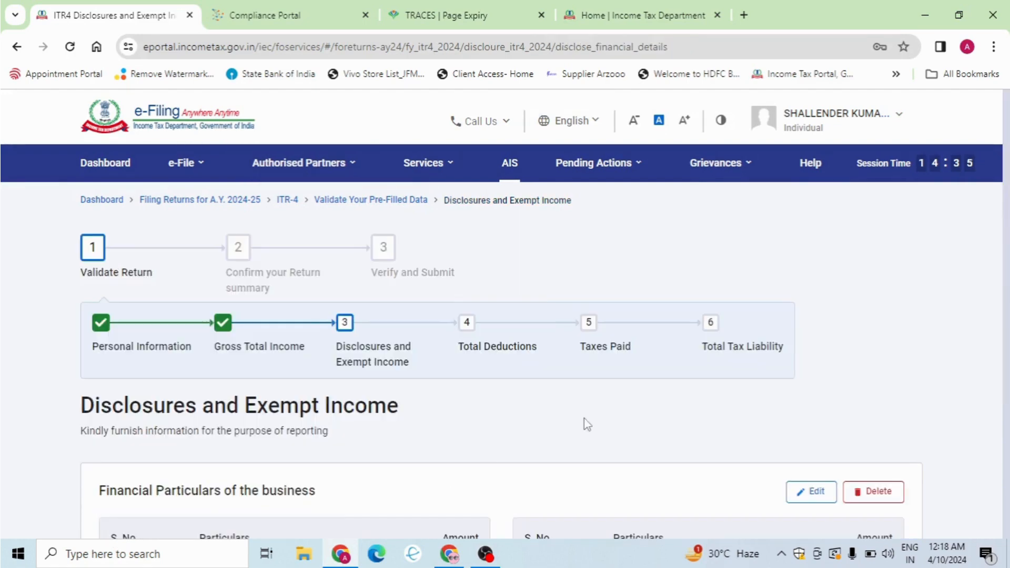
Step: Confirm the Disclosures and Exempt Income section and open Total Deductions from the return summary
scroll(1008, 230, down, 15)
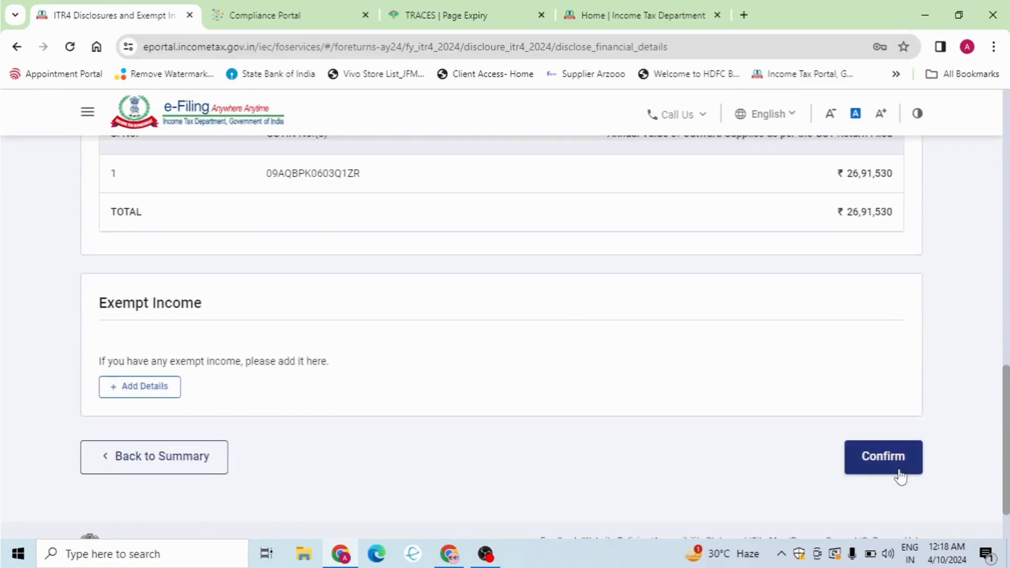
click(901, 473)
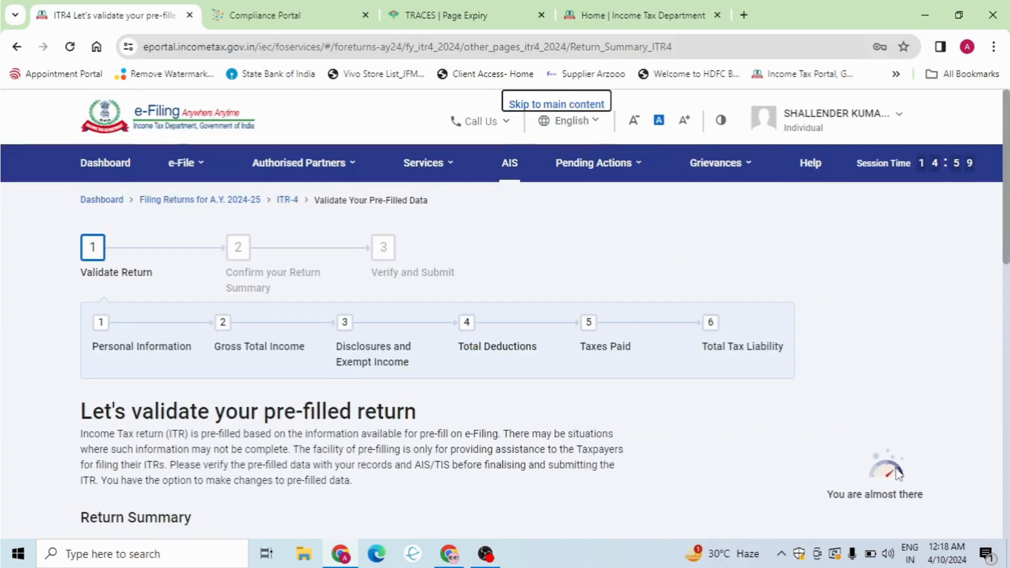
drag(1008, 244, 1008, 440)
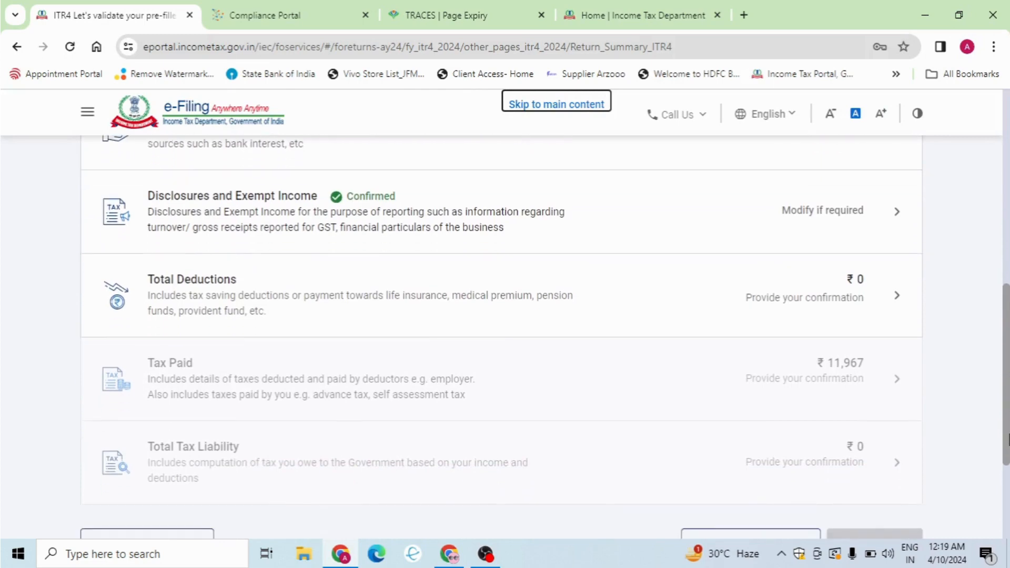
click(477, 314)
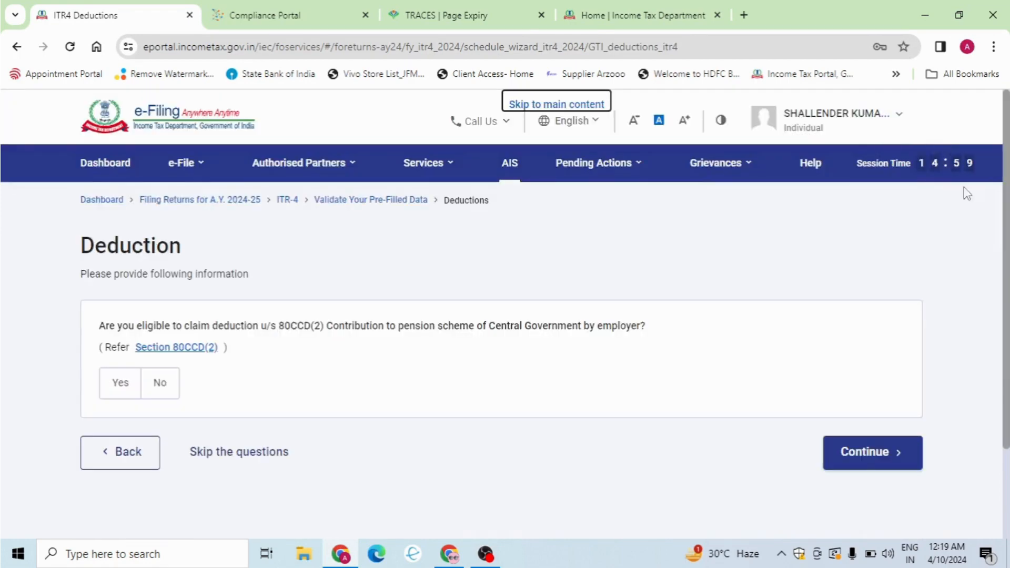
Step: Answer No to eligibility for the section 80CCD(2) employer pension contribution deduction and continue to the deductions verification
scroll(1008, 263, down, 2)
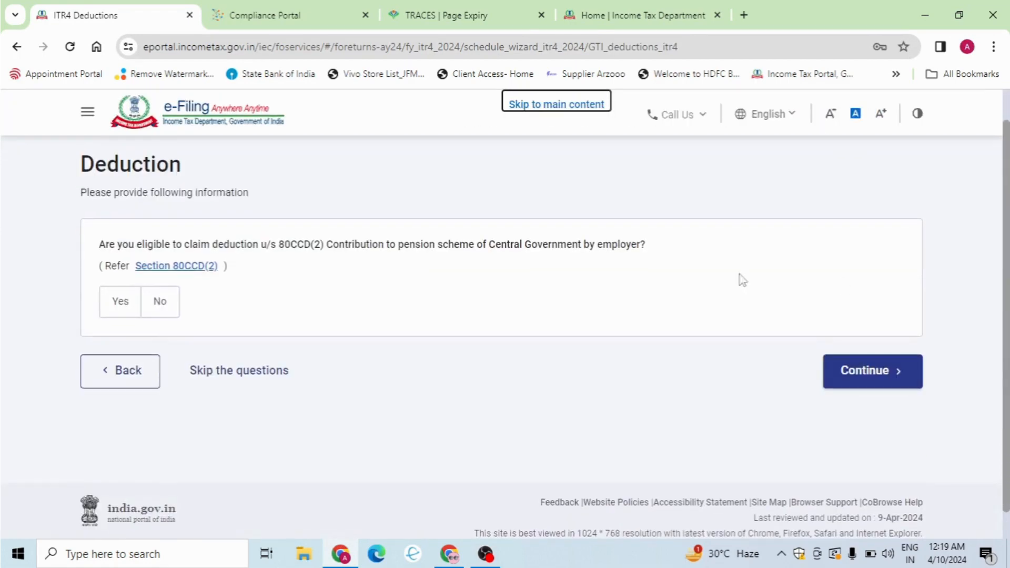
scroll(1006, 237, up, 2)
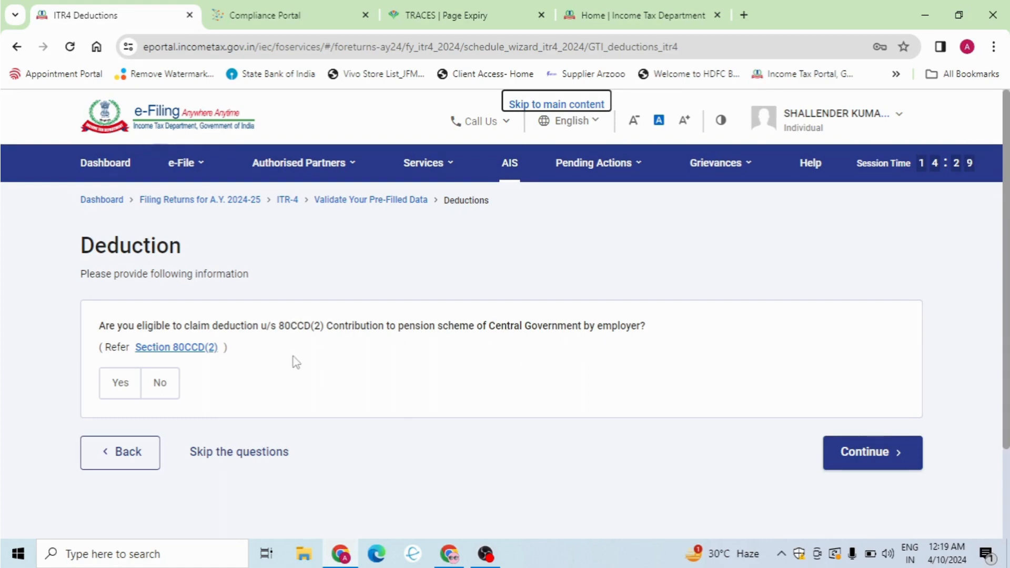
click(125, 391)
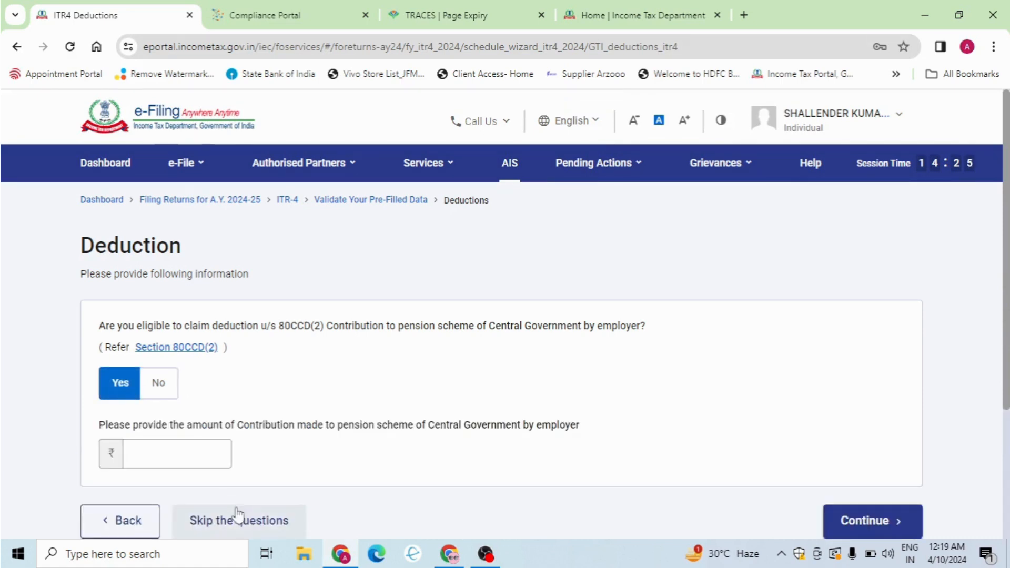
click(166, 392)
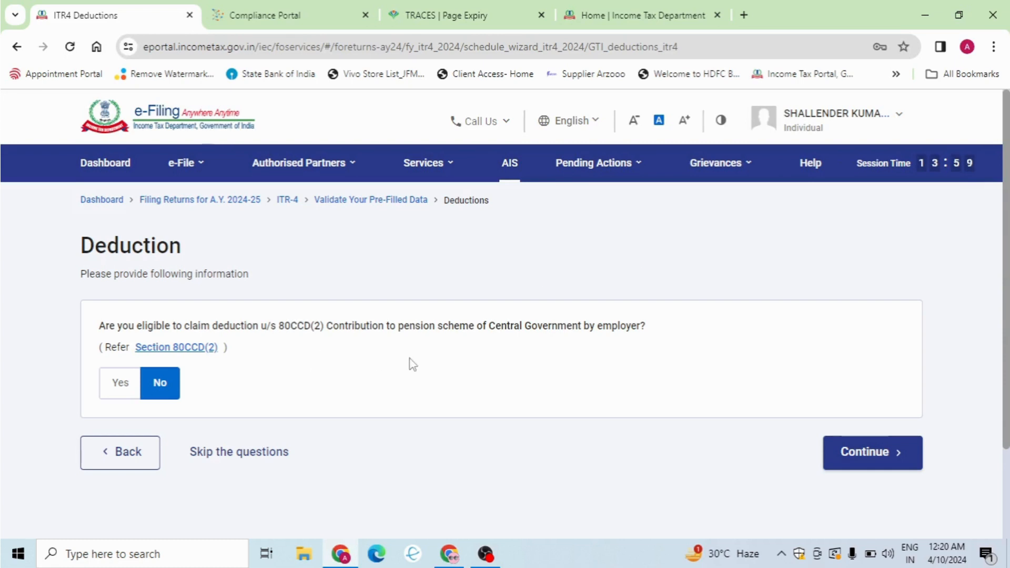
click(845, 454)
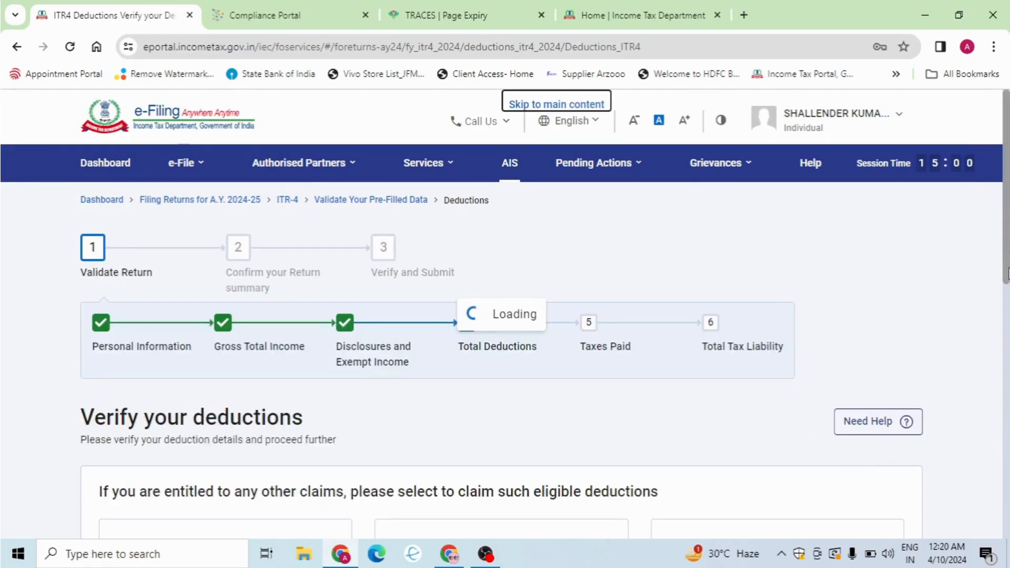
Step: Confirm the Total Deductions section without adding any deduction and open Tax Paid from the return summary
scroll(1008, 274, down, 3)
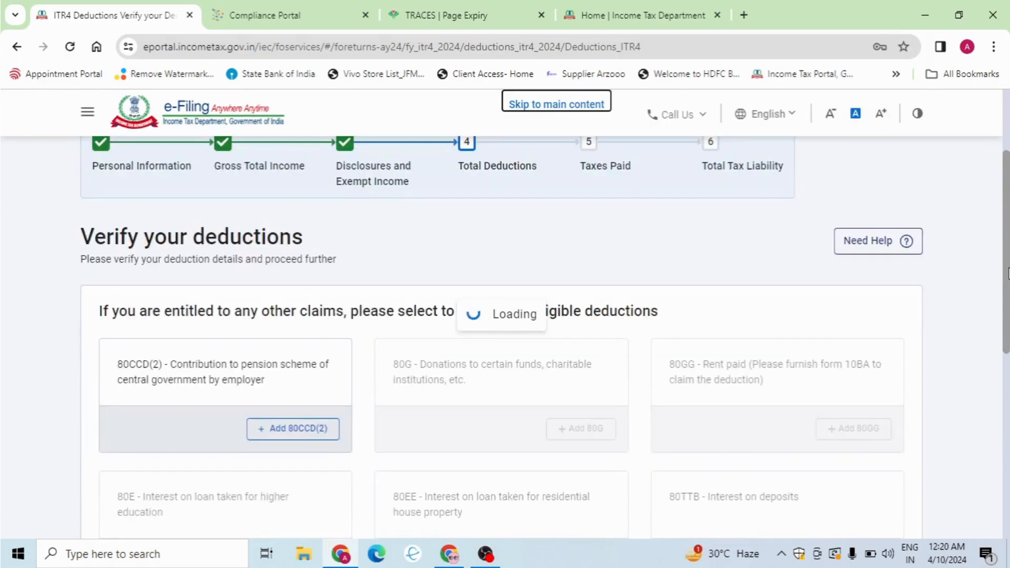
scroll(990, 331, down, 6)
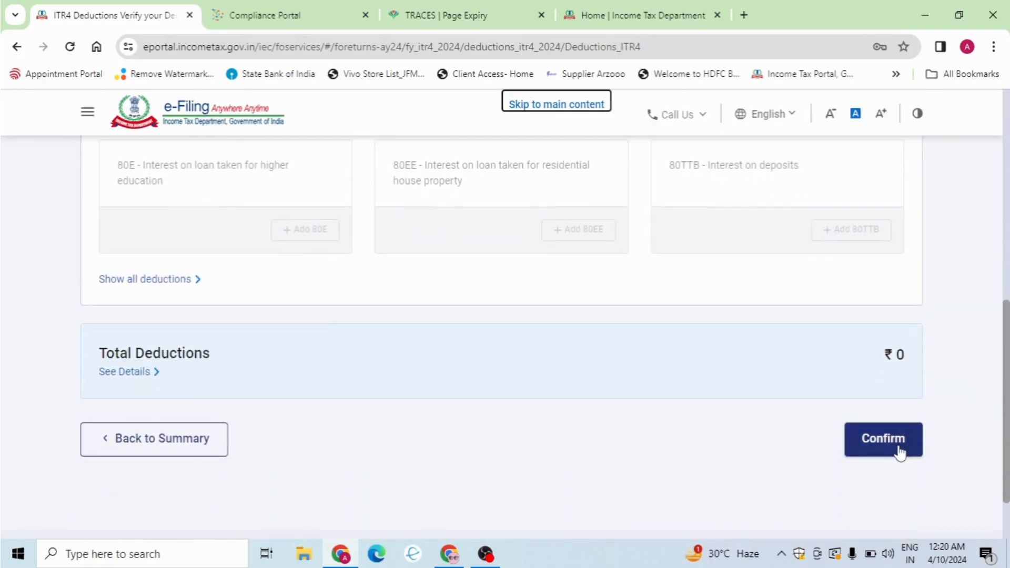
click(901, 452)
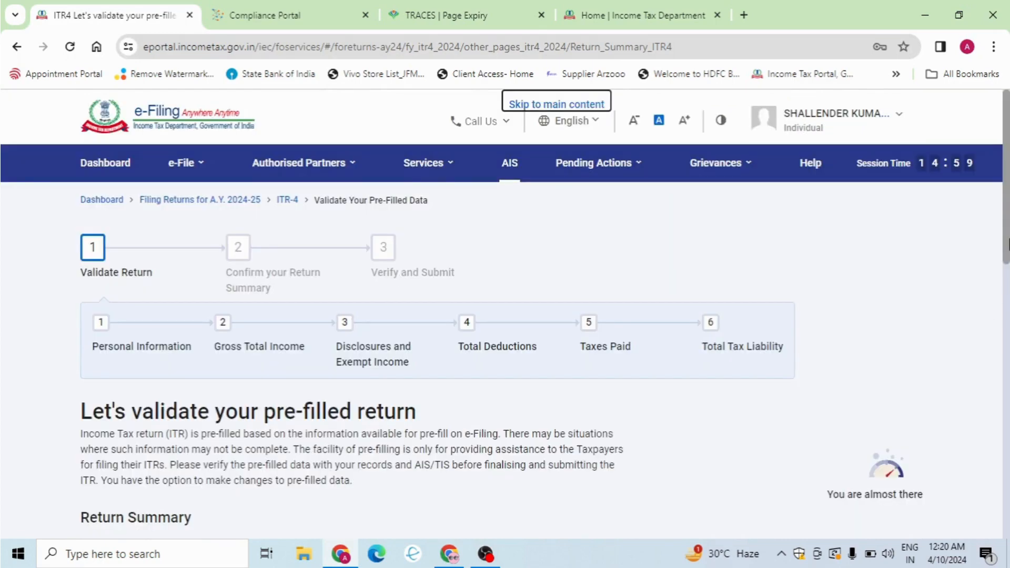
drag(1009, 244, 997, 401)
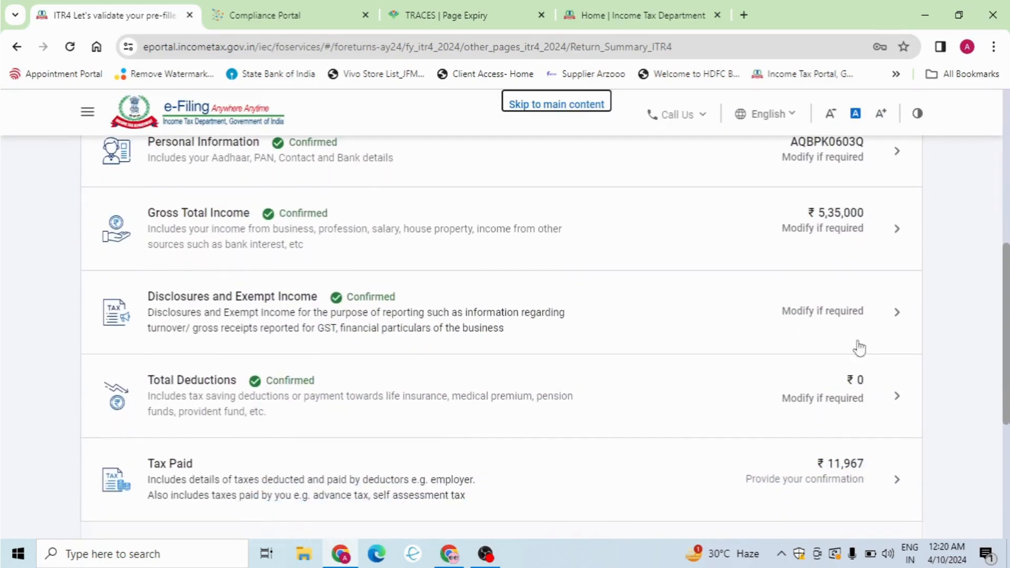
drag(1009, 324, 1003, 374)
click(475, 362)
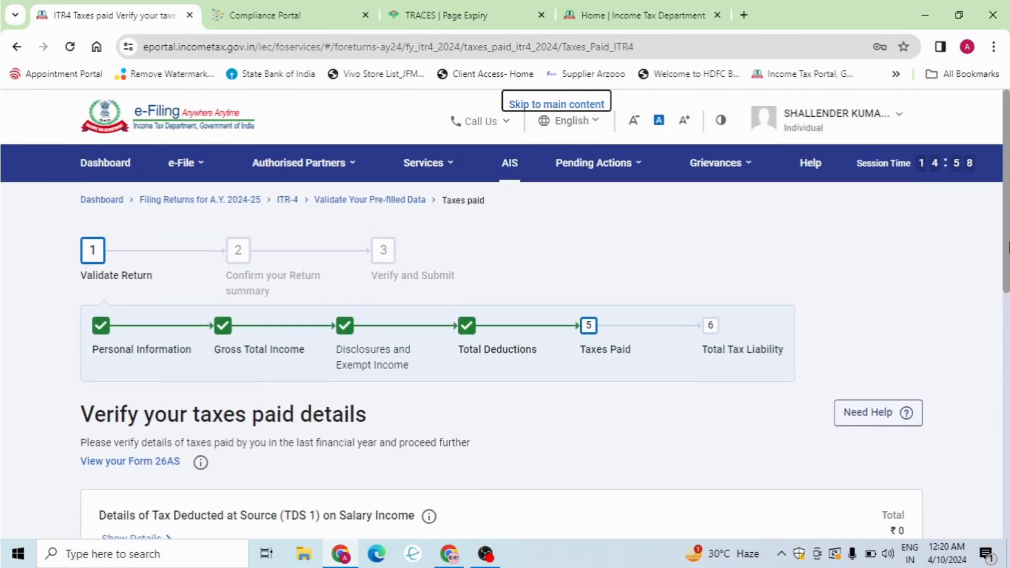
Step: Review the taxes paid breakdown and the blank advance and self-assessment tax entry form, cancelling the form without adding a challan
drag(1009, 248, 992, 359)
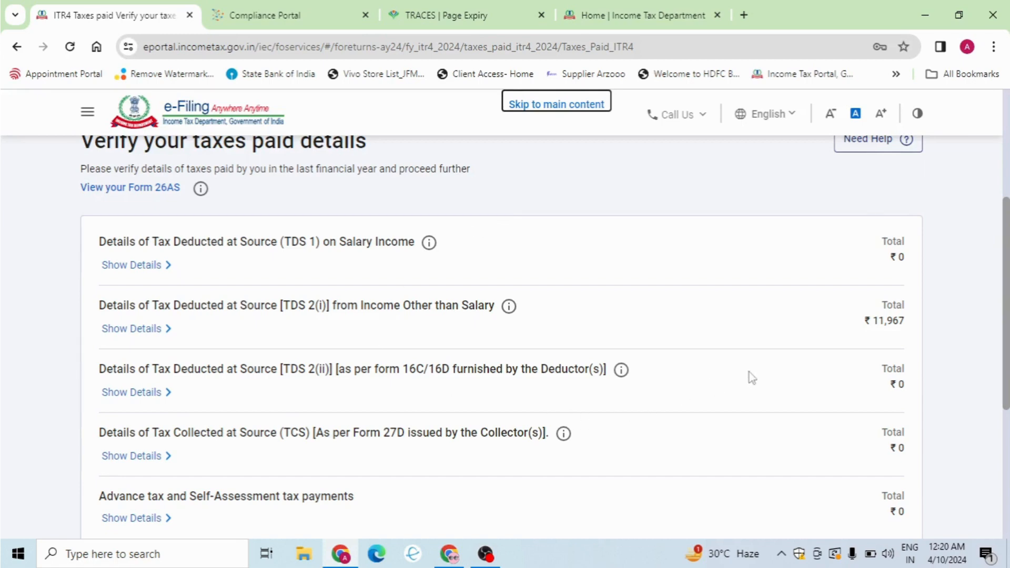
scroll(1008, 293, down, 1)
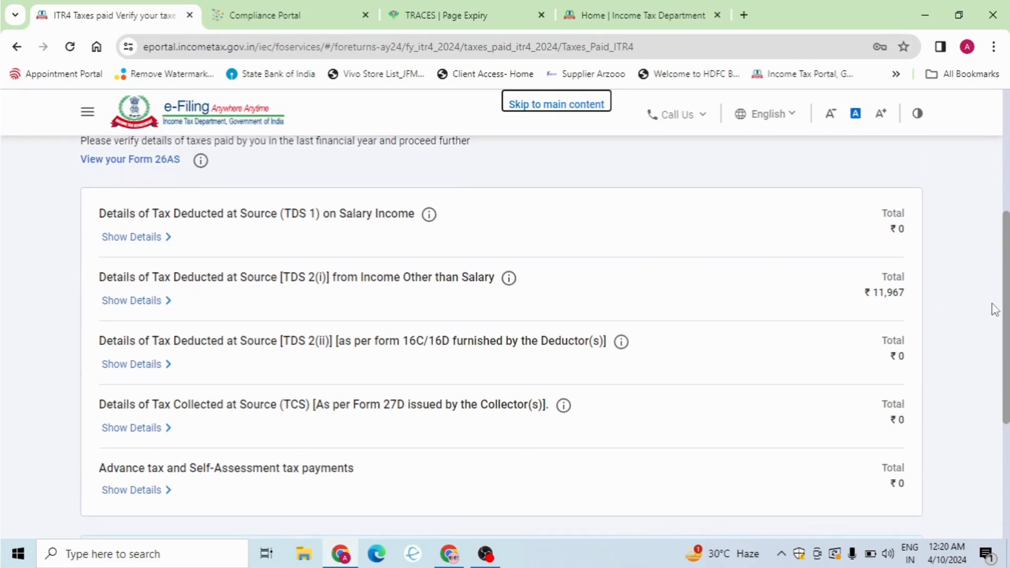
scroll(1003, 316, down, 1)
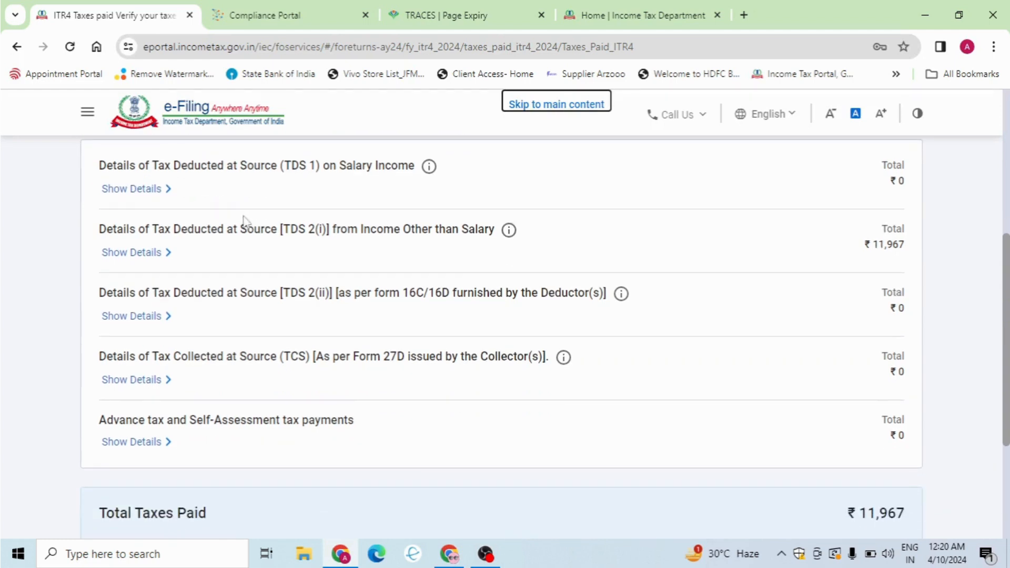
click(166, 444)
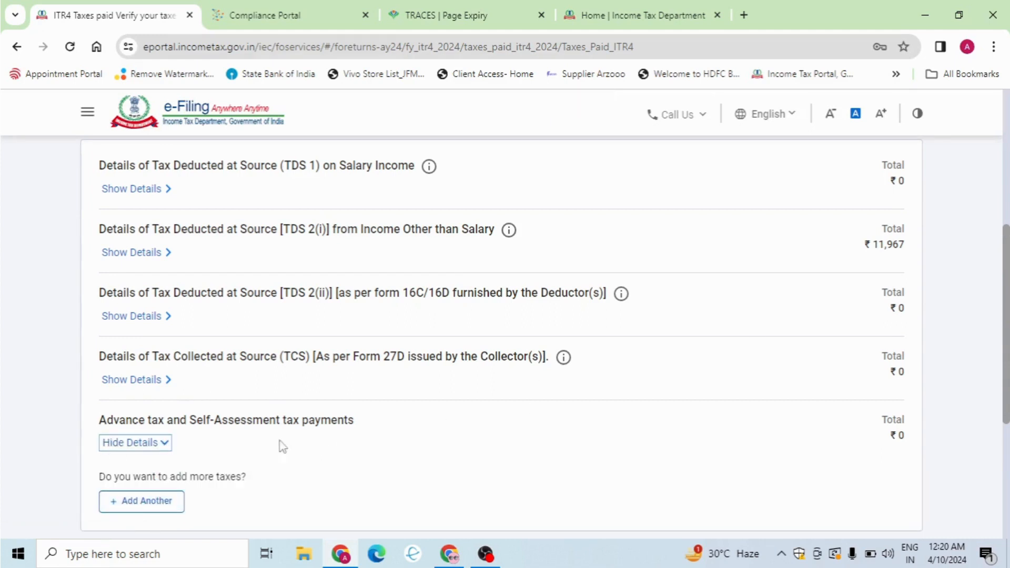
click(166, 502)
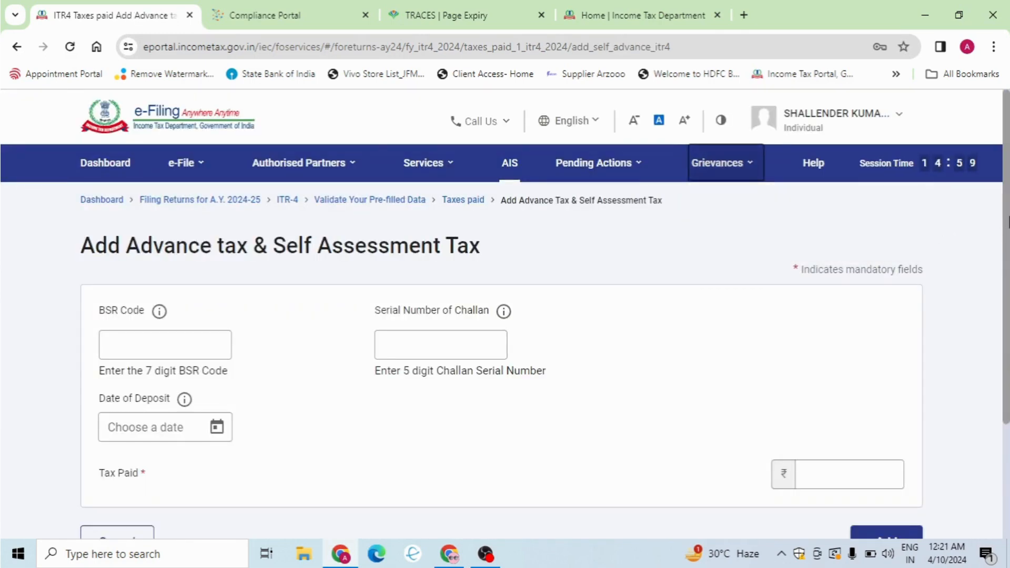
click(162, 354)
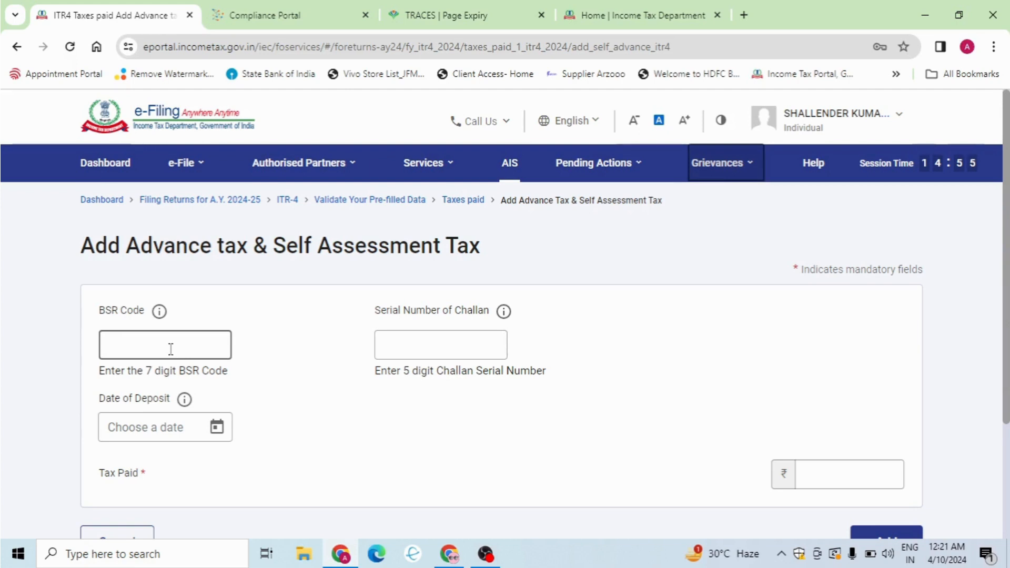
click(394, 335)
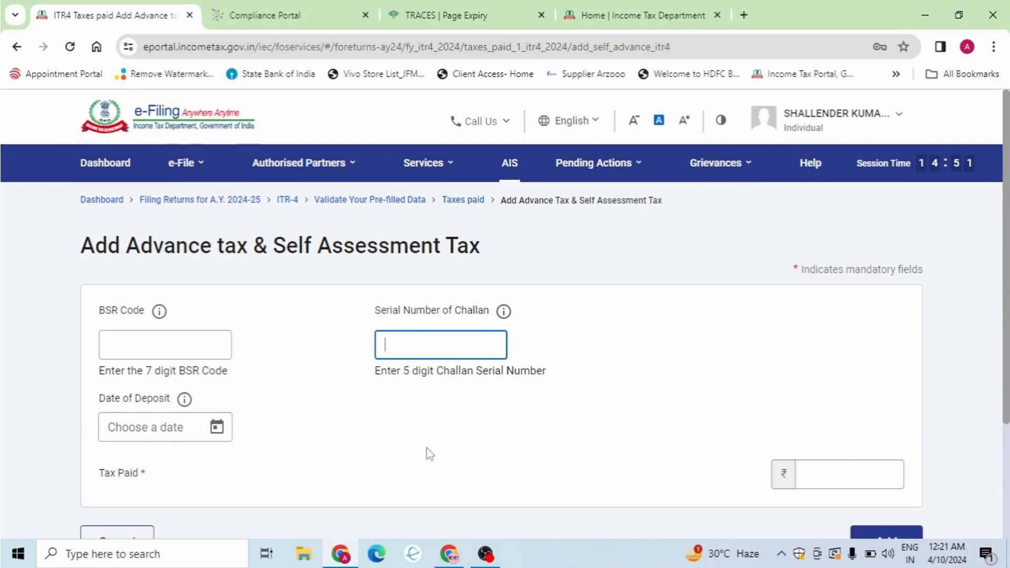
scroll(931, 432, down, 2)
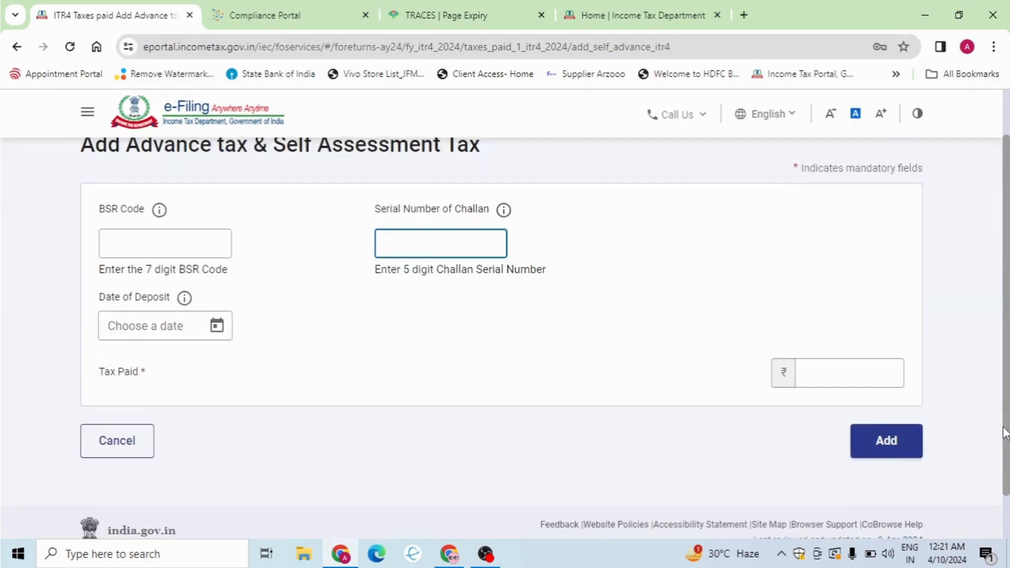
click(102, 448)
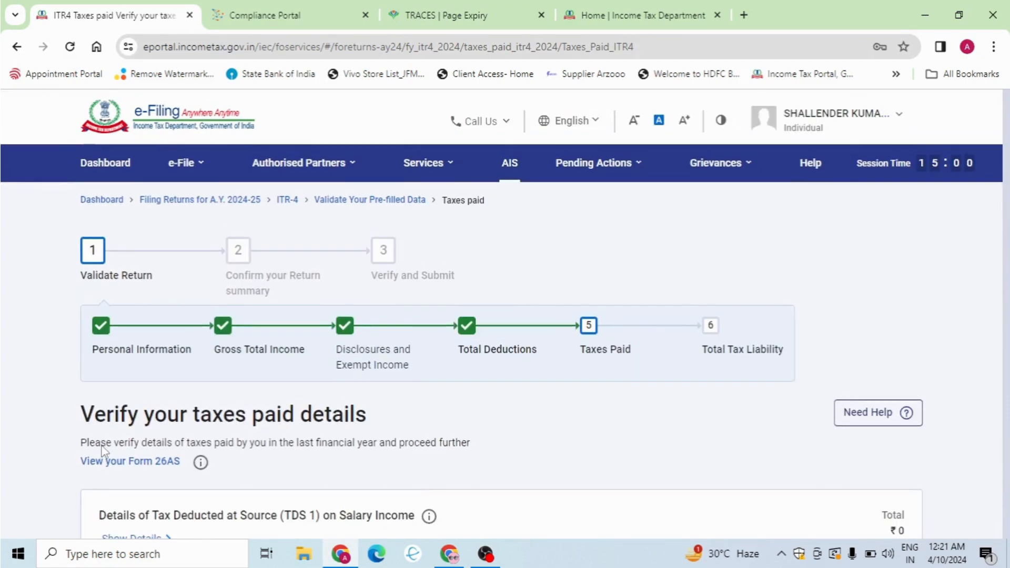
Step: Show the TDS 2(i) details for income other than salary and confirm the Taxes Paid section
scroll(994, 237, down, 7)
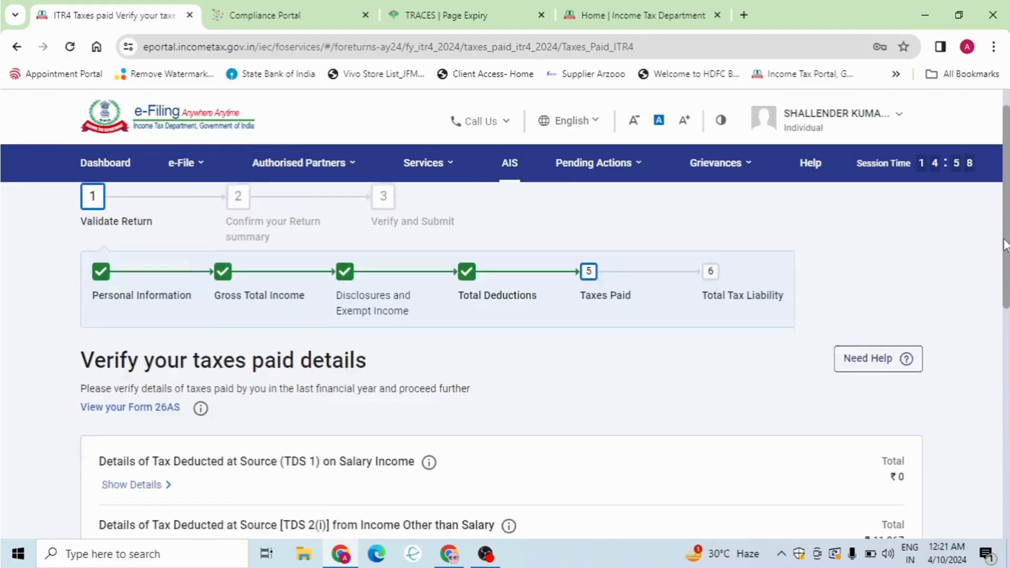
scroll(987, 378, down, 2)
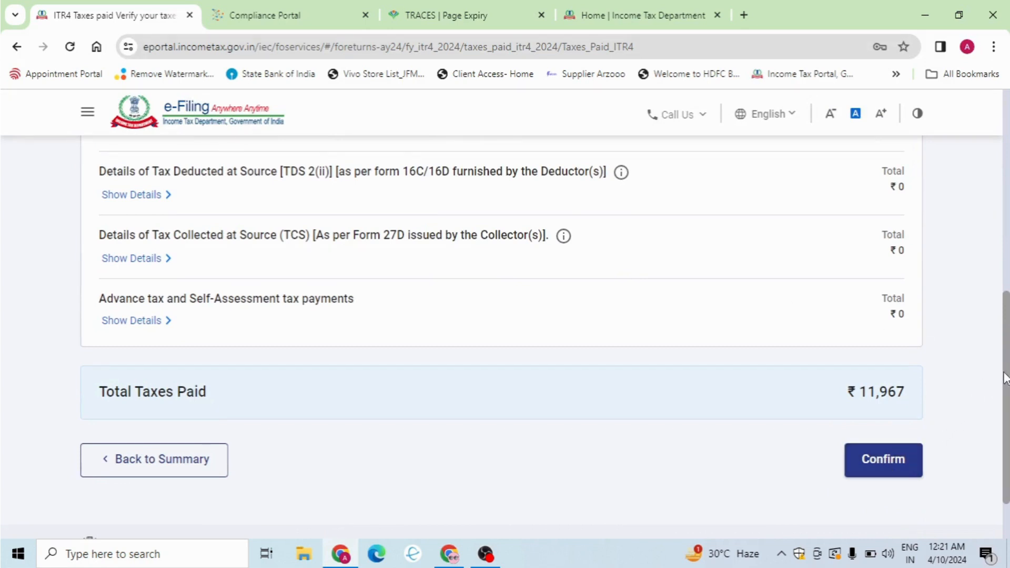
scroll(1006, 377, up, 4)
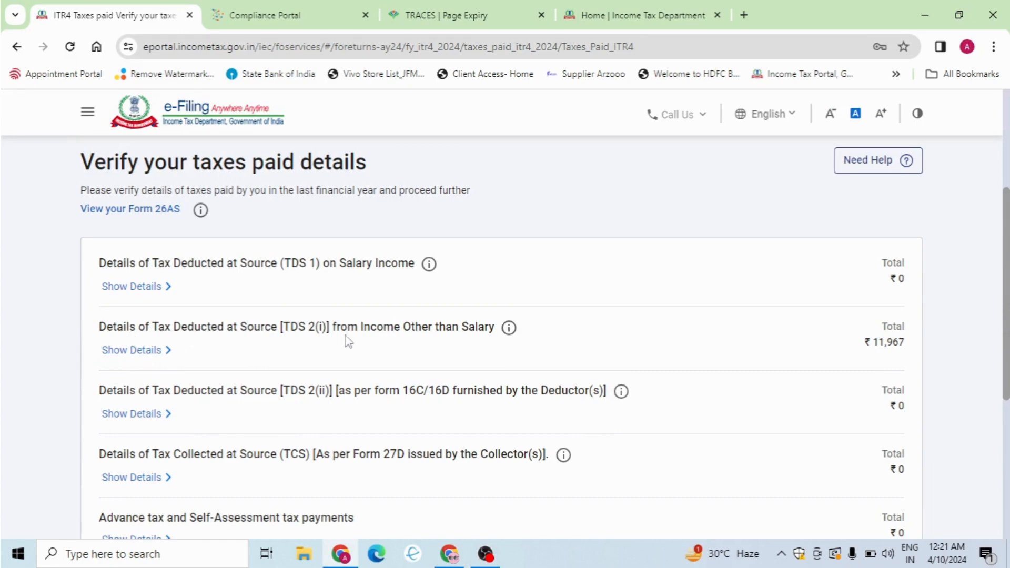
click(158, 351)
drag(1002, 231, 1000, 322)
scroll(995, 361, down, 8)
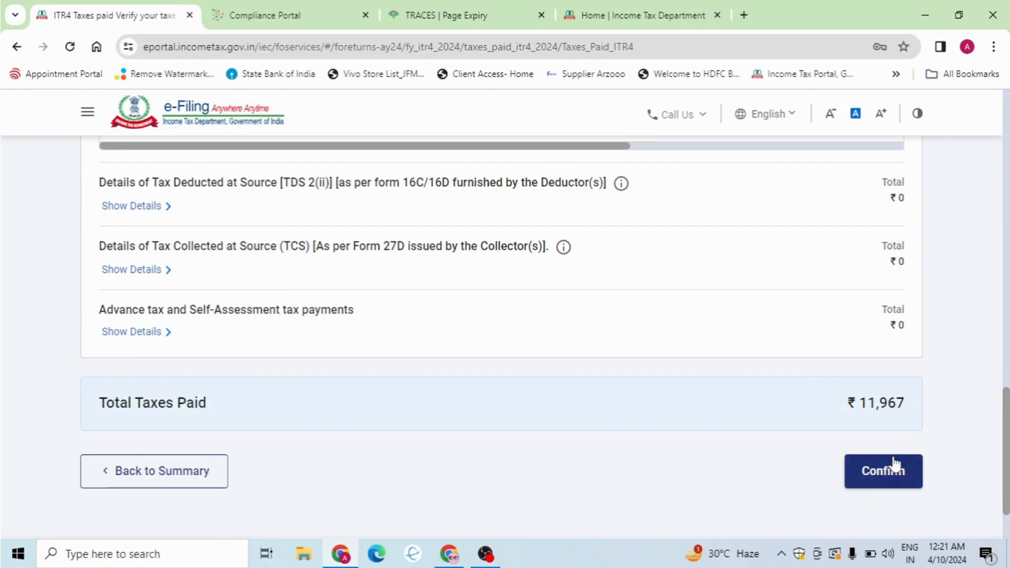
click(890, 473)
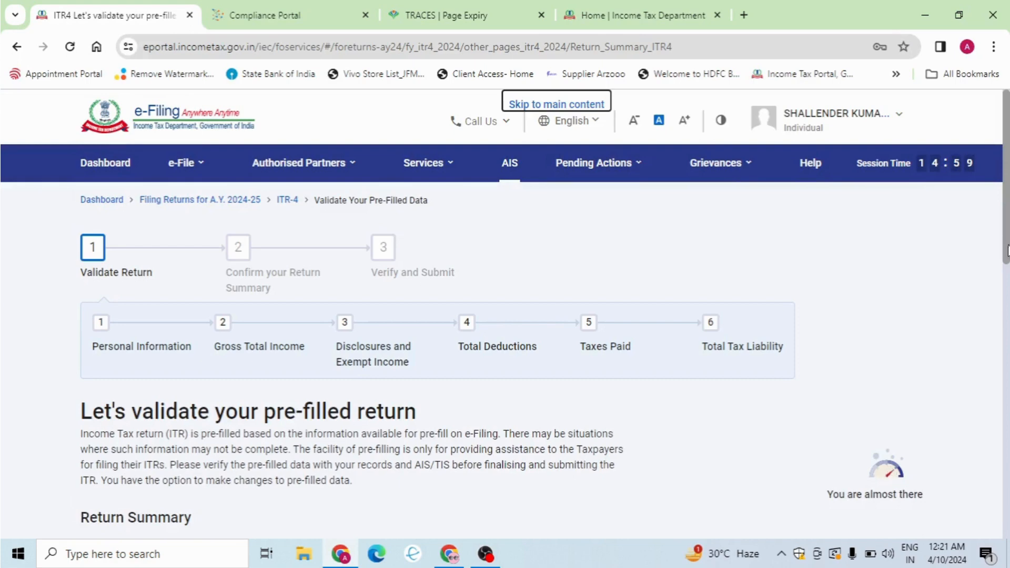
Step: Open Total Tax Liability from the return summary, check the computation of income and tax, and confirm the section
drag(1005, 245, 988, 458)
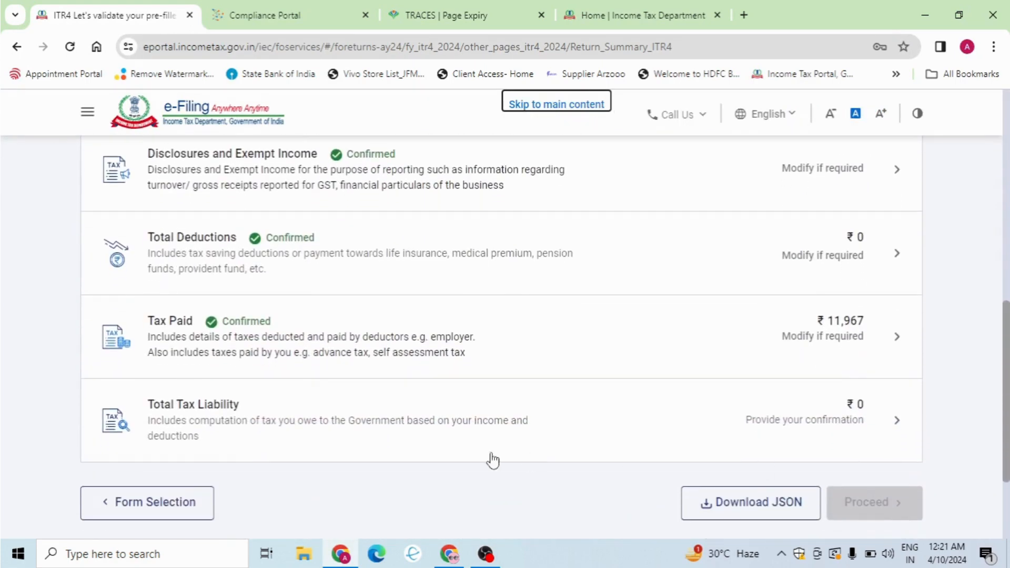
click(619, 409)
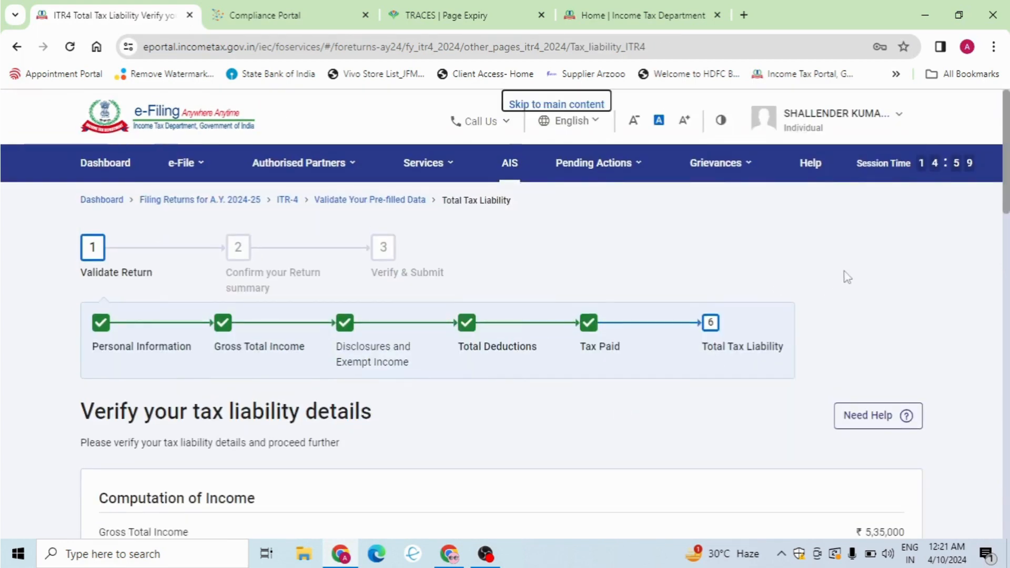
drag(1006, 160, 1007, 196)
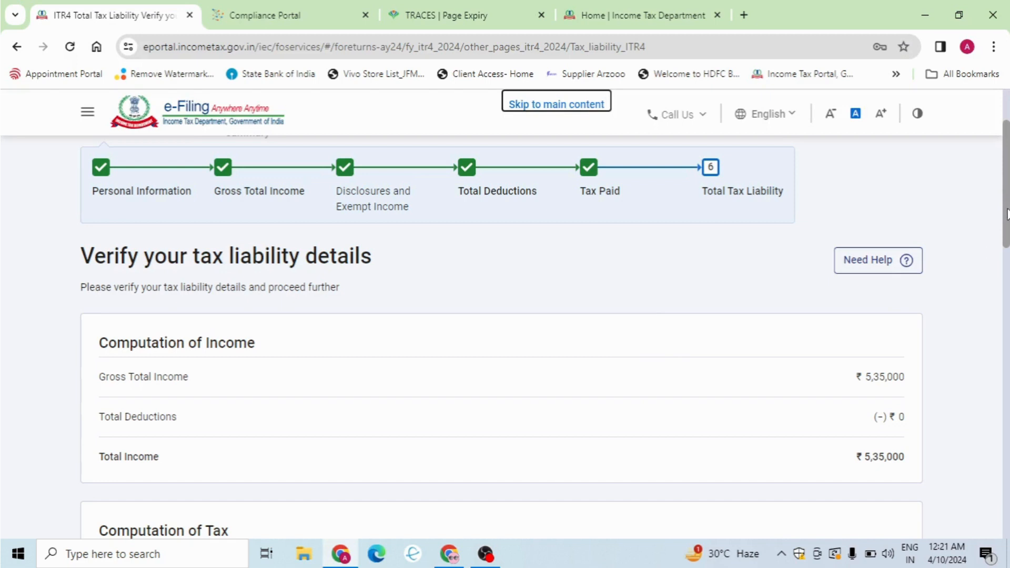
drag(1008, 215, 996, 286)
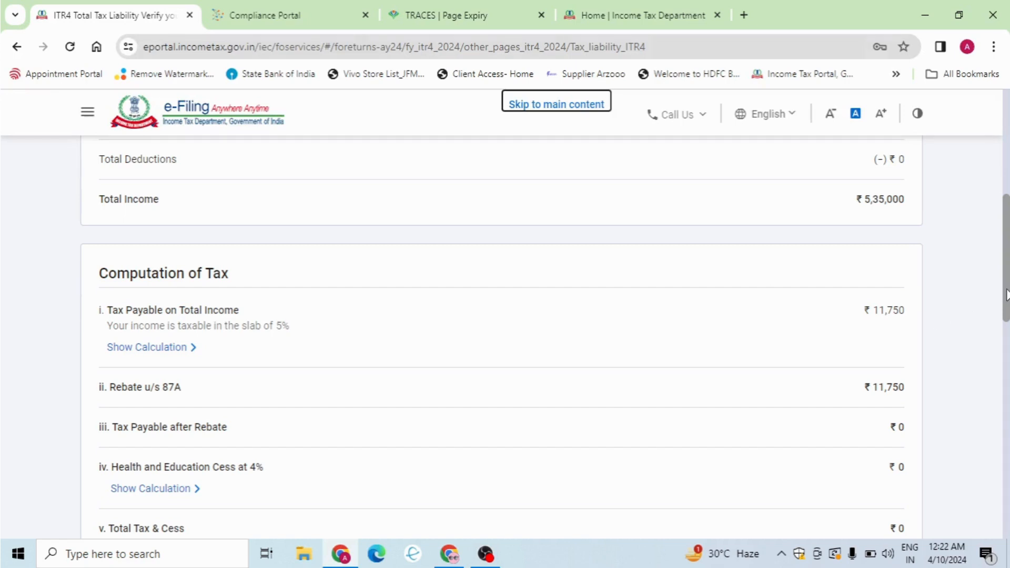
scroll(1008, 294, down, 2)
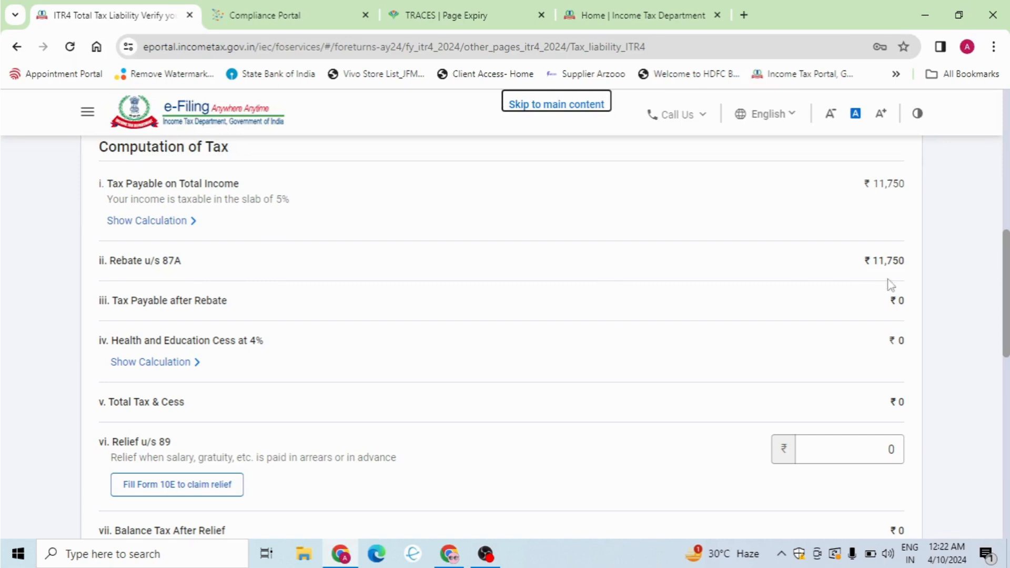
drag(1007, 316, 1005, 484)
click(893, 409)
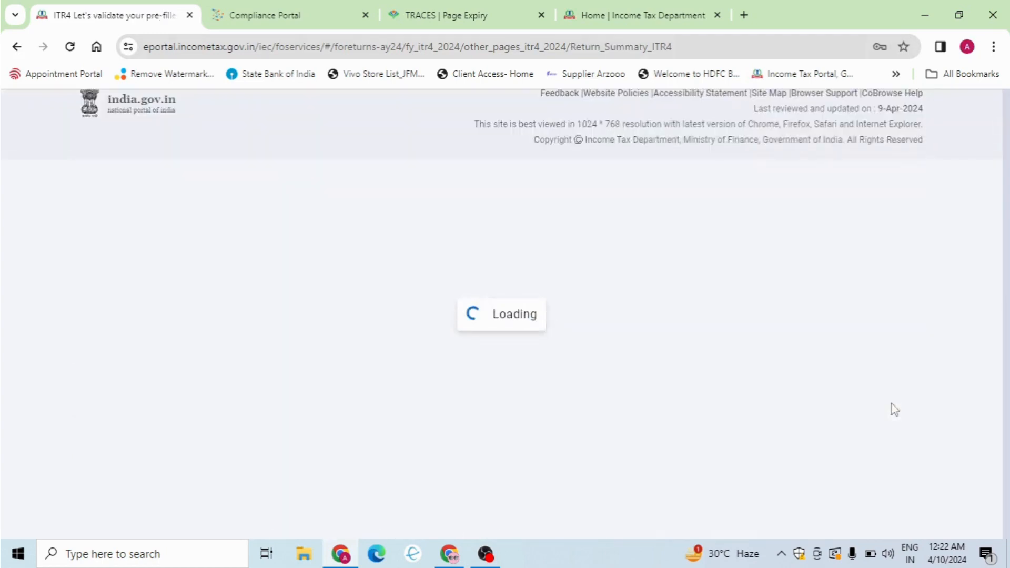
Step: Proceed from the fully confirmed return summary to the tax summary of the return
drag(1009, 209, 1006, 450)
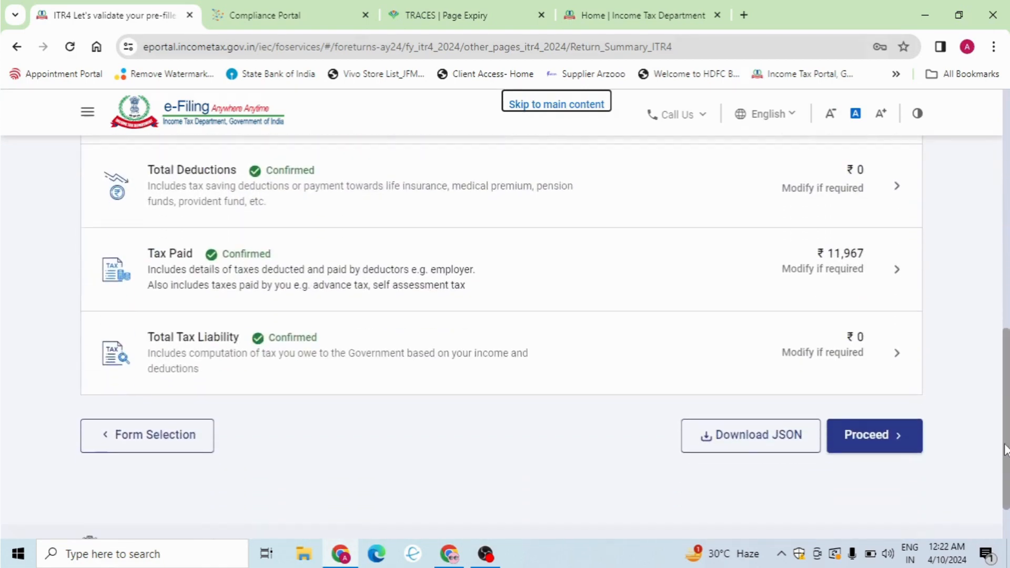
click(891, 437)
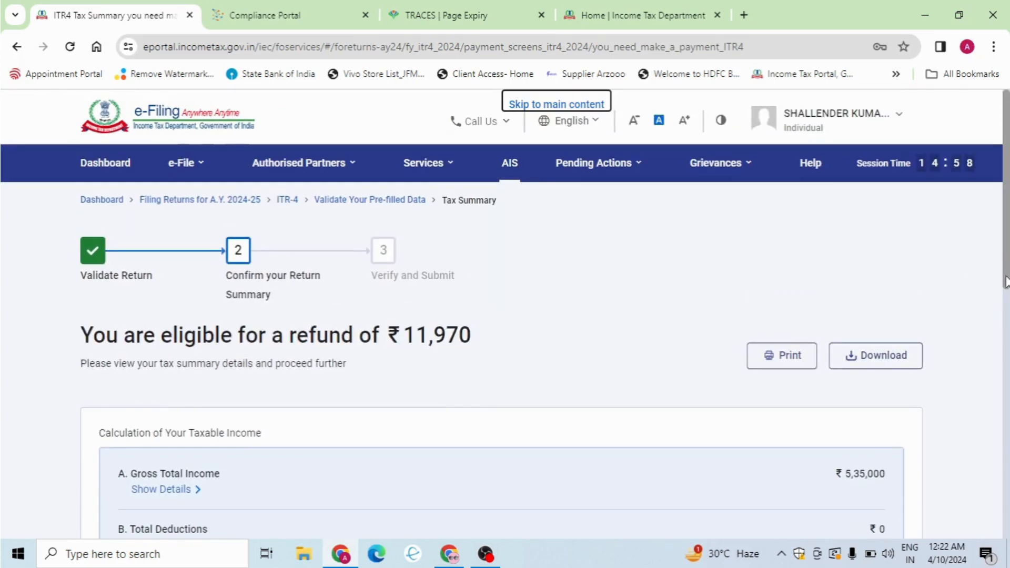
right_click(1004, 337)
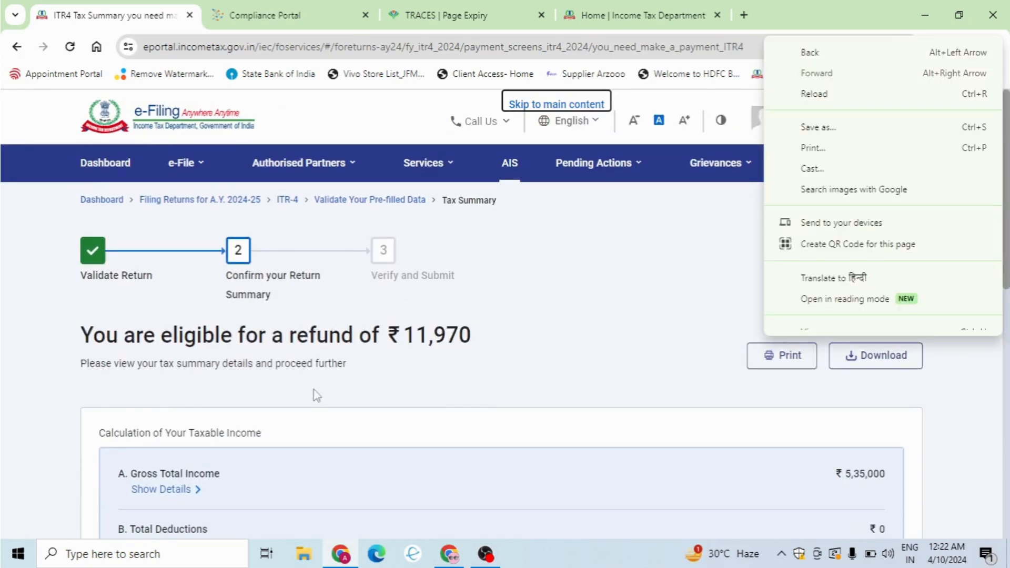
click(213, 347)
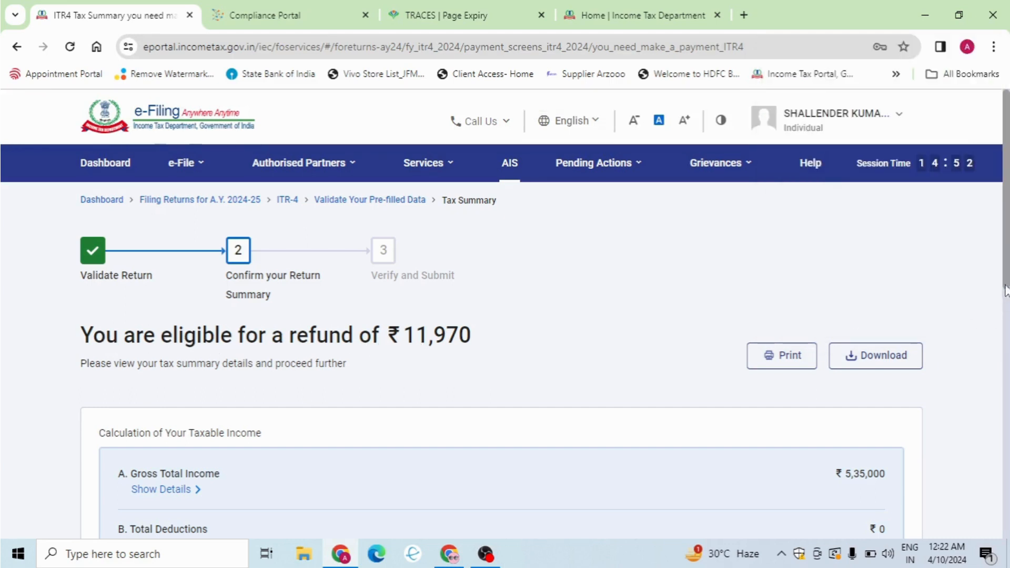
right_click(1002, 340)
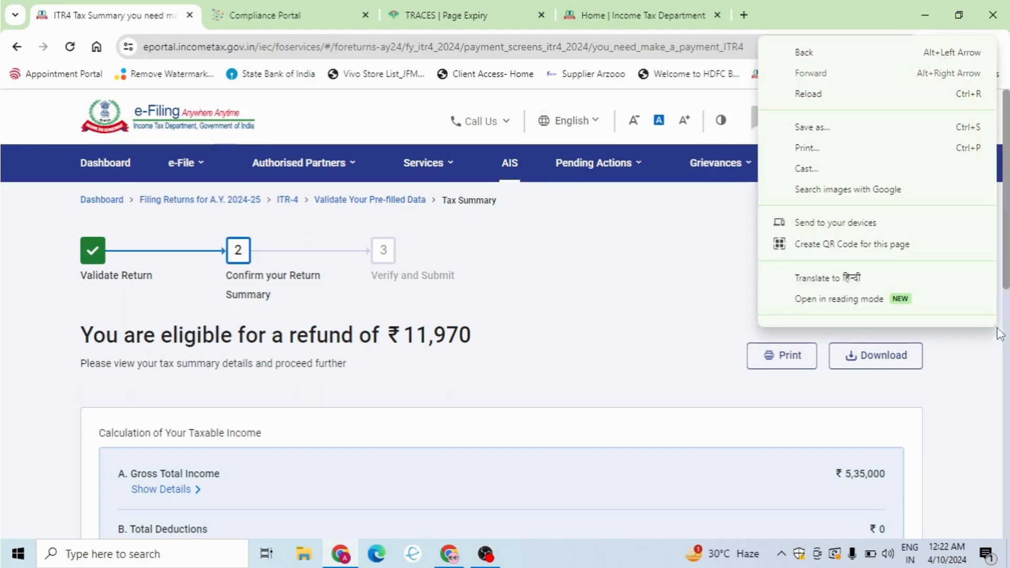
click(1009, 294)
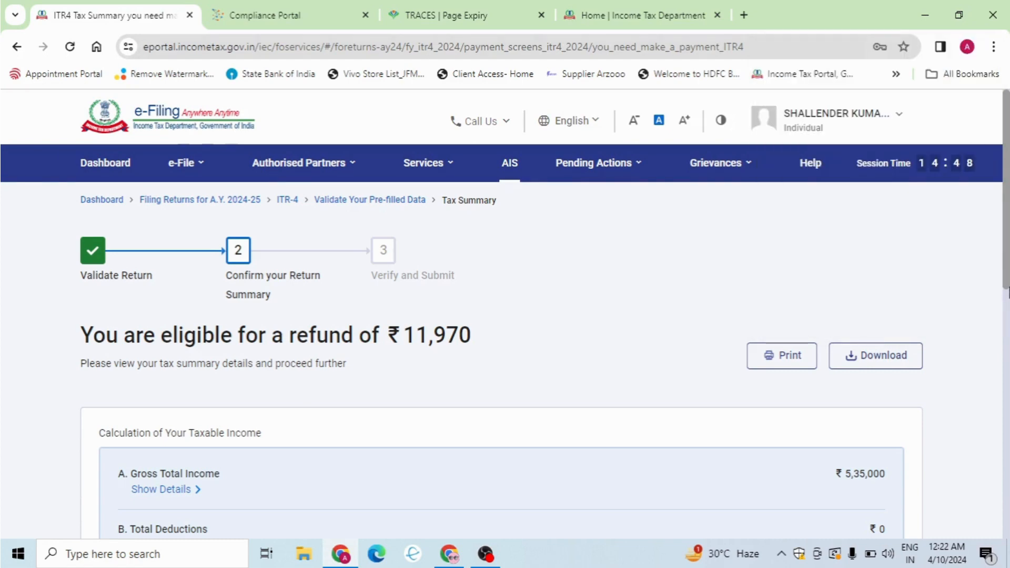
Step: Review the tax payable calculation and refund in the tax summary, and continue to the return preview
drag(1008, 294, 1009, 489)
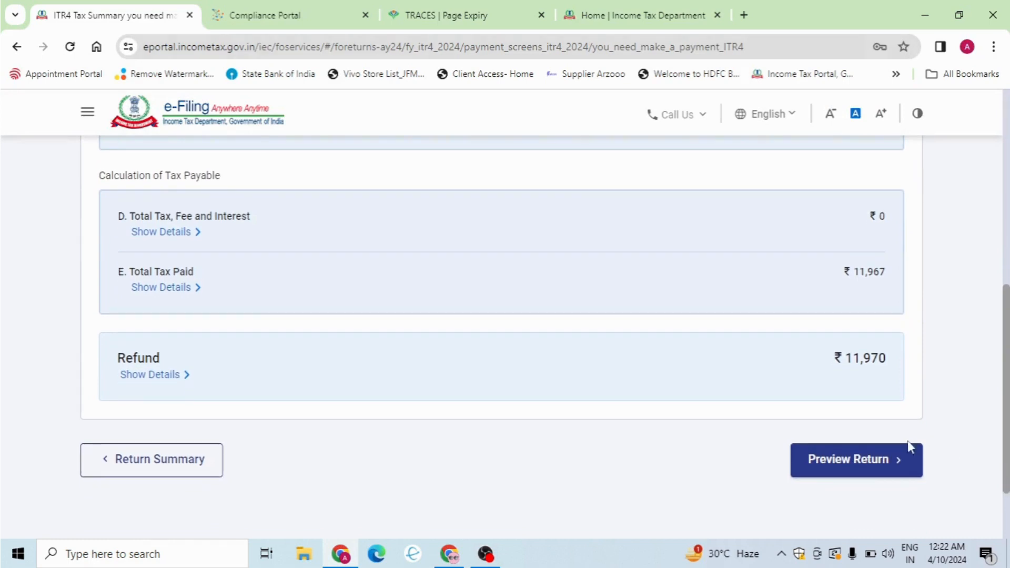
right_click(1007, 442)
click(955, 481)
right_click(1009, 310)
click(1009, 295)
drag(1009, 288, 1007, 320)
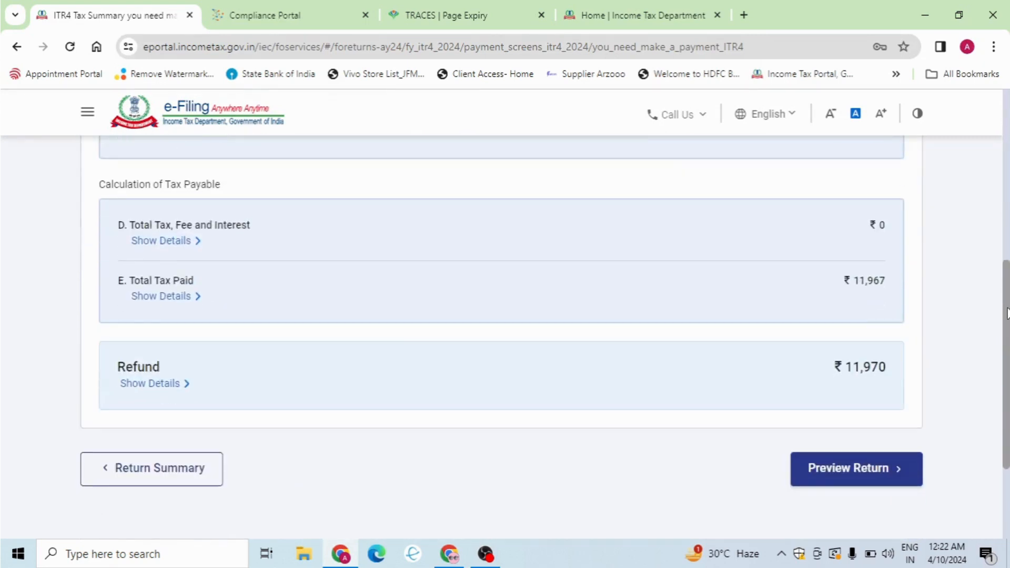
click(857, 453)
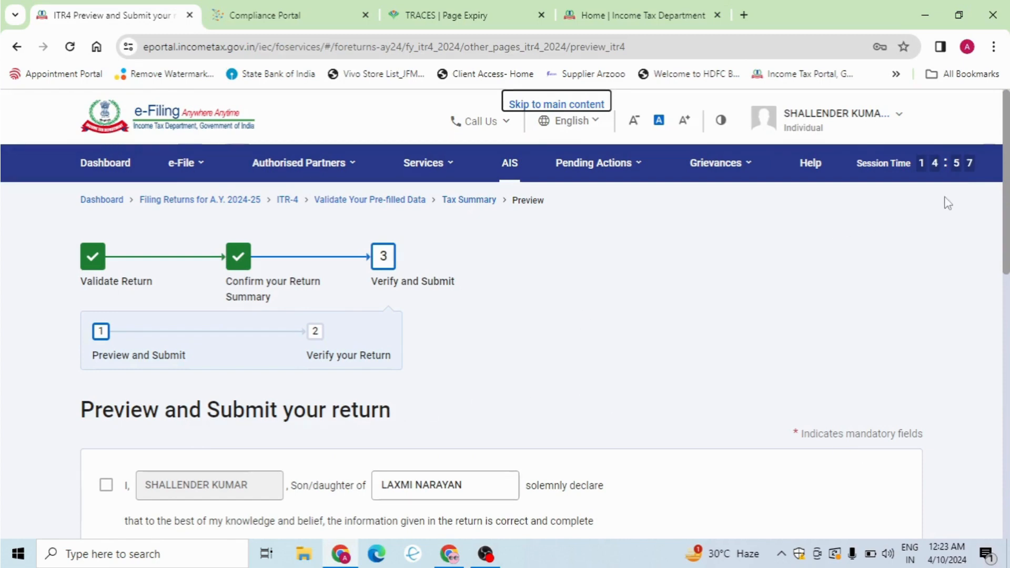
Step: Look through the declaration and TRP fields on the Preview and Submit page, and return to the pre-filled data summary
drag(1006, 207, 988, 517)
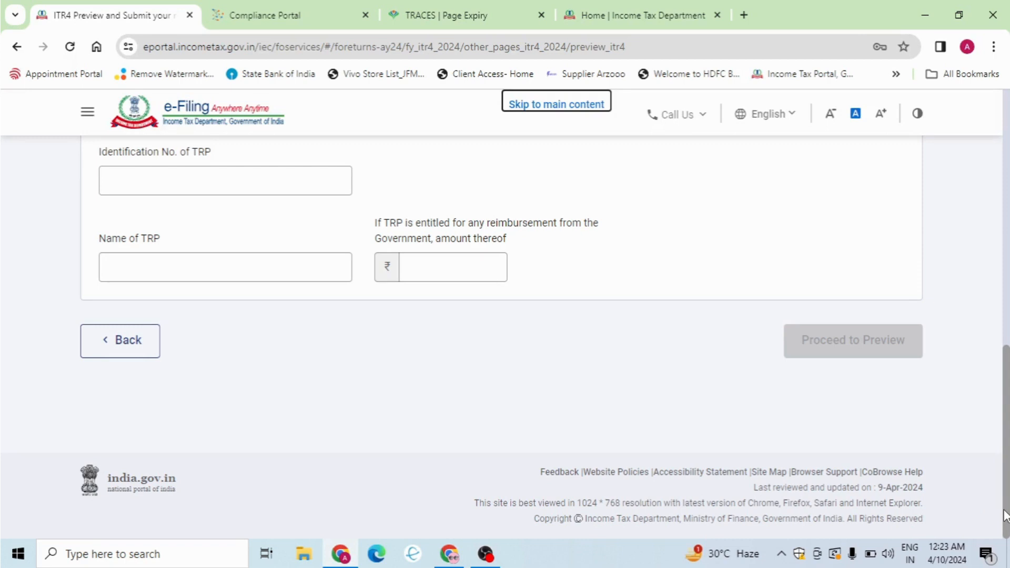
drag(1005, 515, 1005, 226)
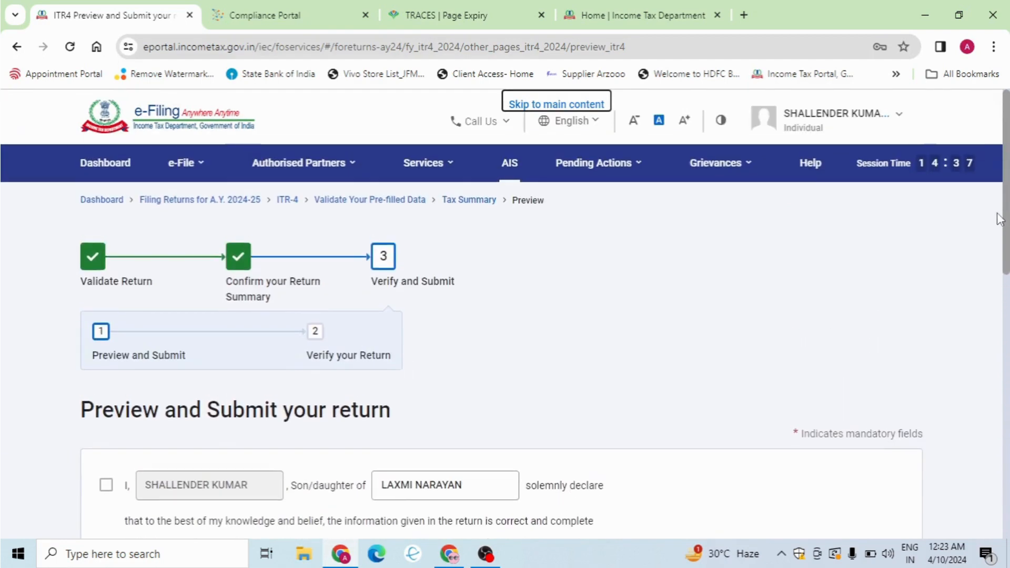
click(587, 174)
click(503, 294)
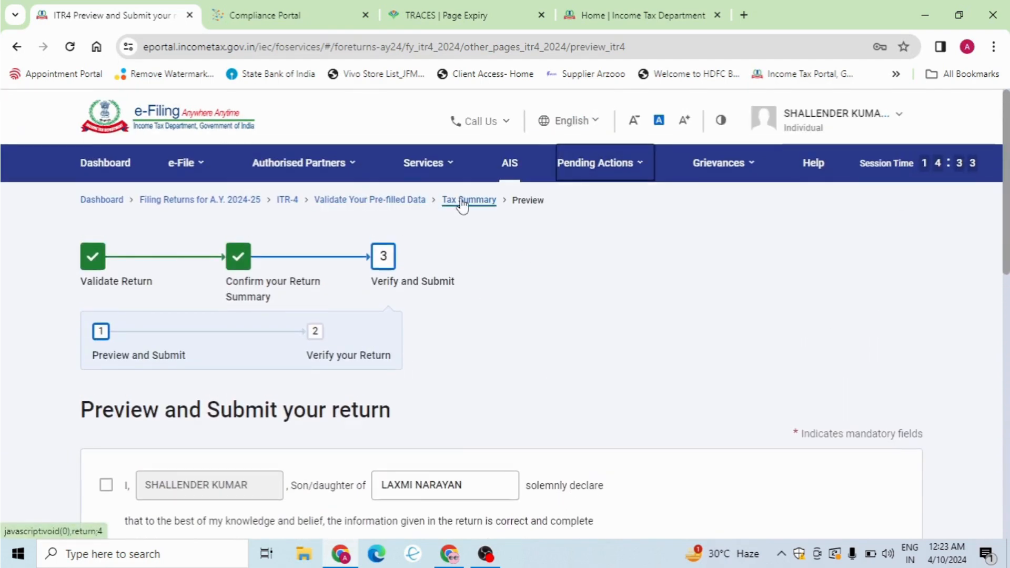
click(403, 202)
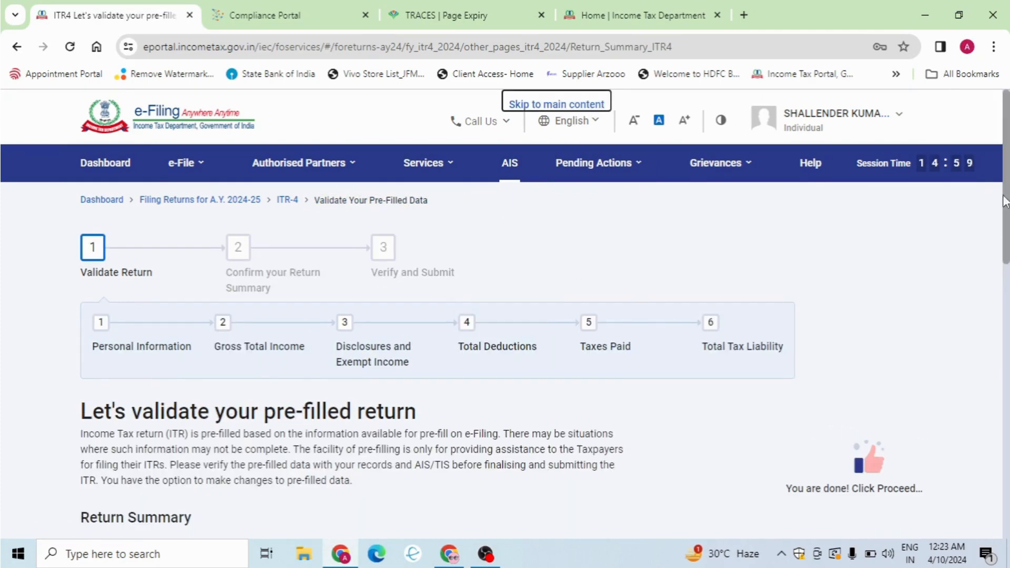
drag(1007, 196, 1001, 304)
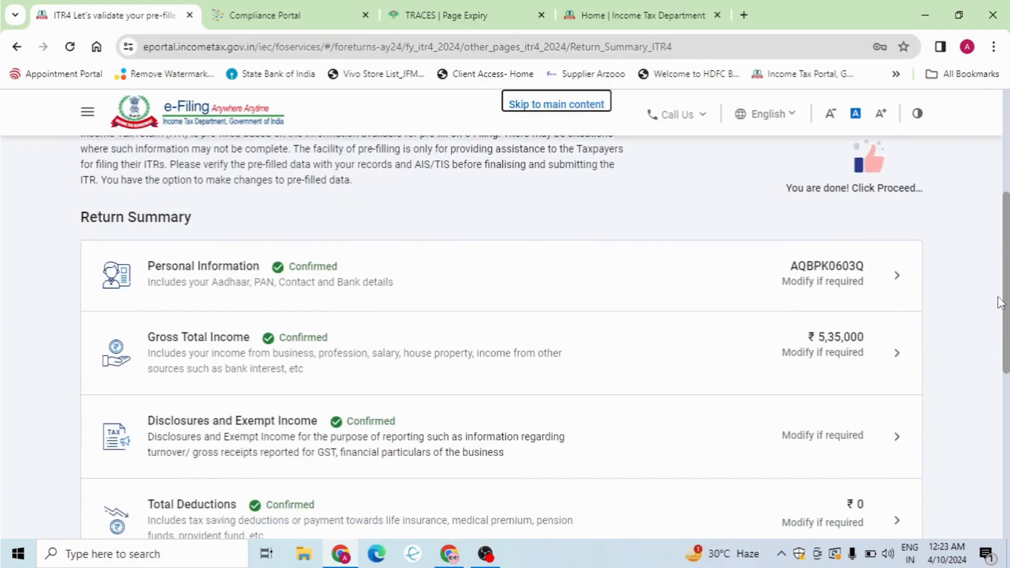